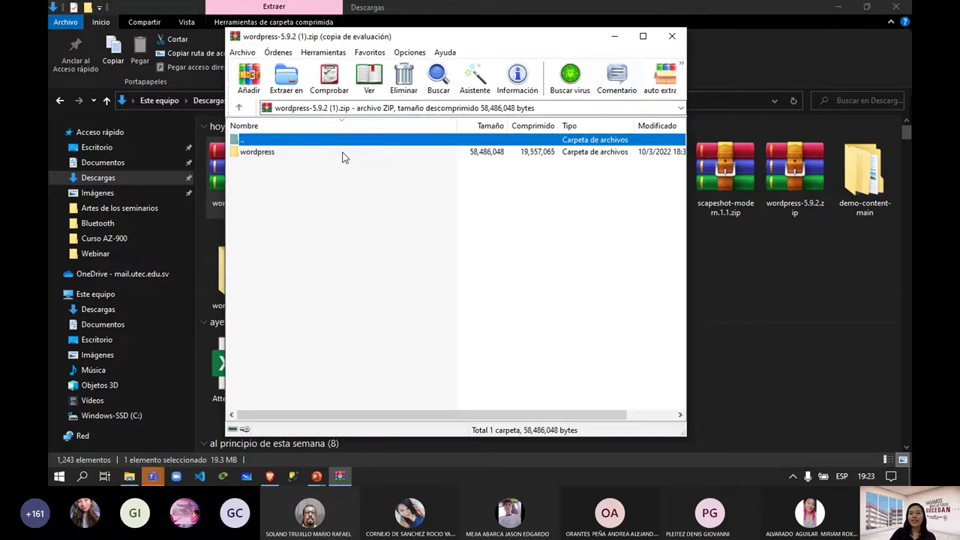
- Open the wordpress folder inside wordpress-5.9.2 (1).zip and select its loose files from xmlrpc.php to index.php
left_click(336, 154)
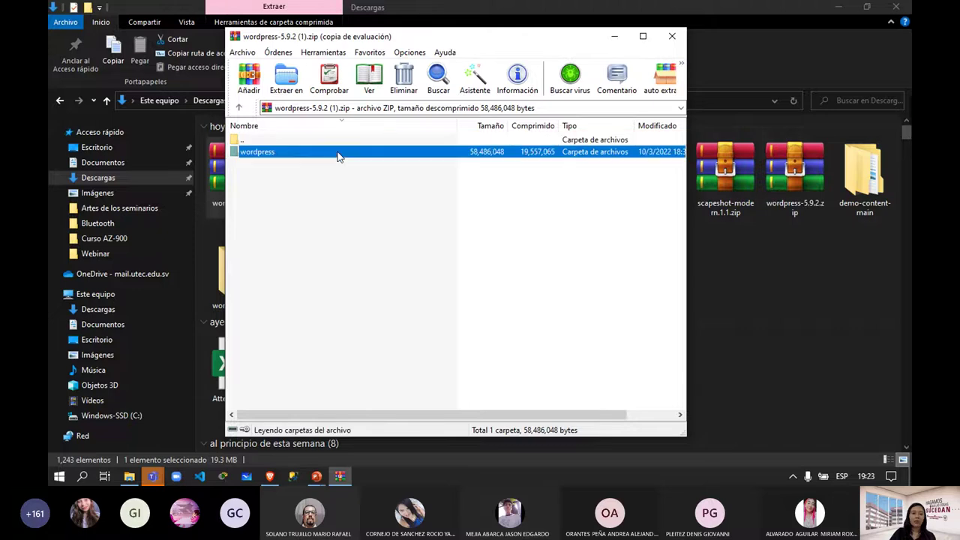
double_click(337, 153)
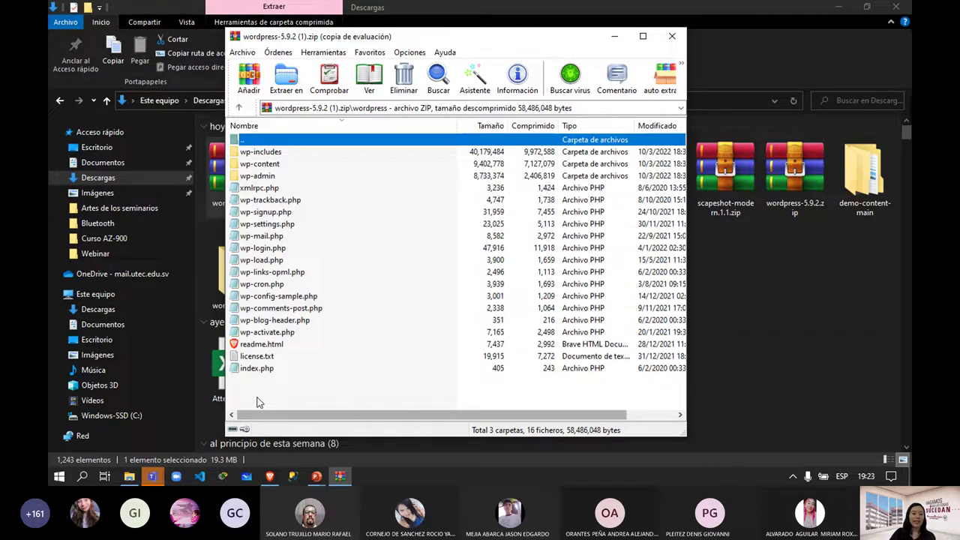
left_click_drag(256, 403, 272, 198)
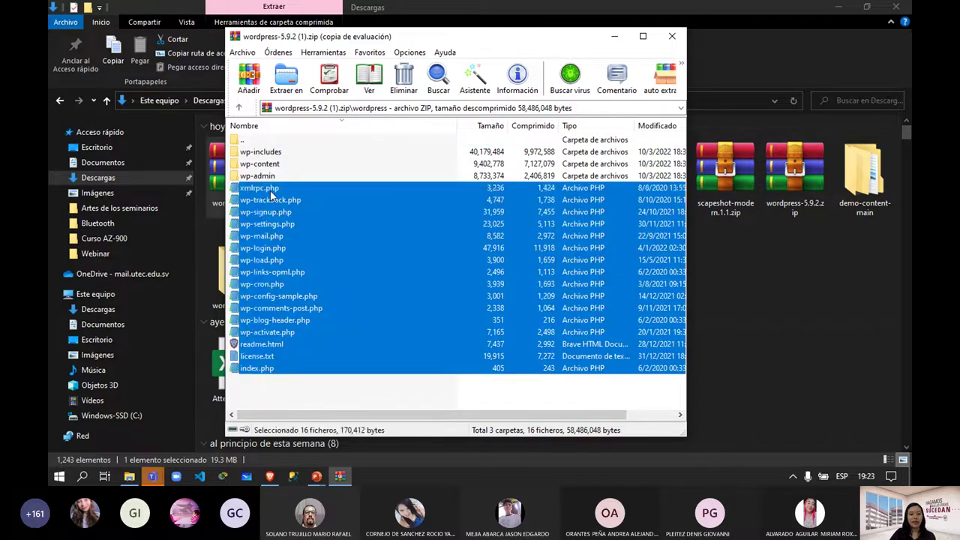
- Switch to the Brave browser and look over the hosted demo blog's front page, including the ¡Hola, mundo! post
left_click(270, 476)
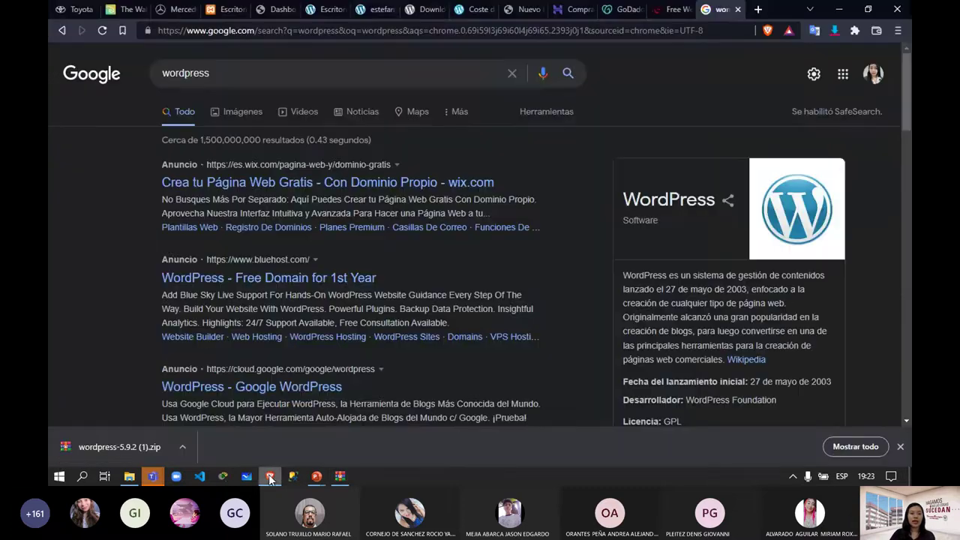
left_click(372, 9)
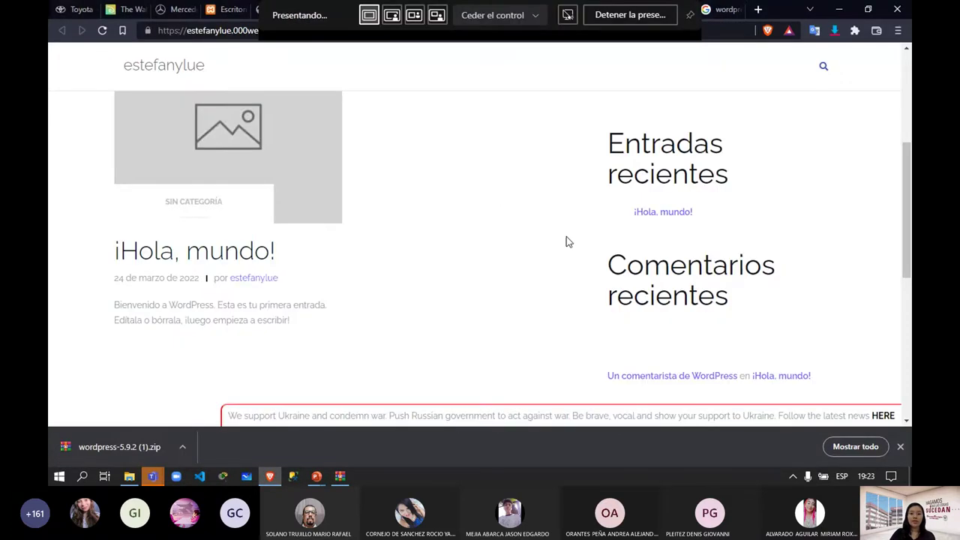
scroll(566, 239, "up", 3)
scroll(515, 241, "down", 10)
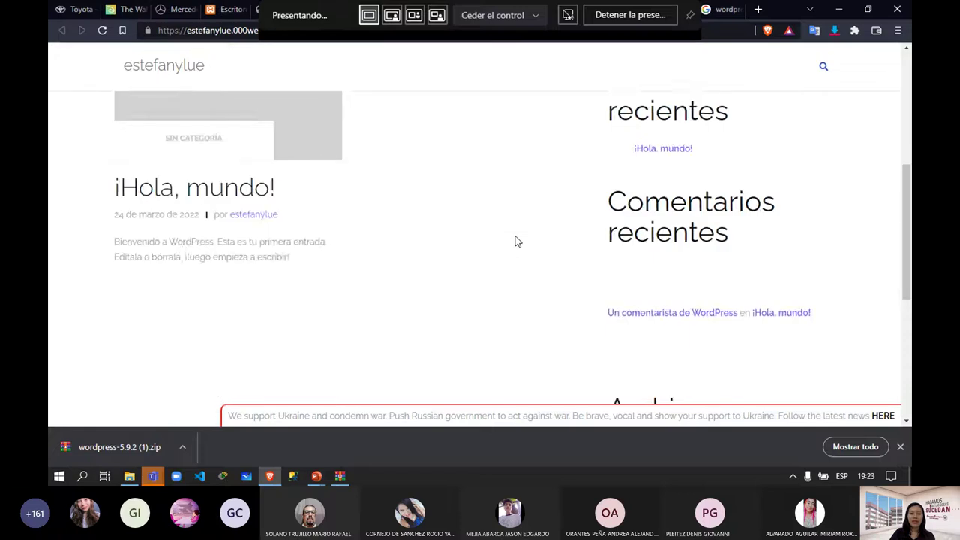
scroll(515, 241, "up", 10)
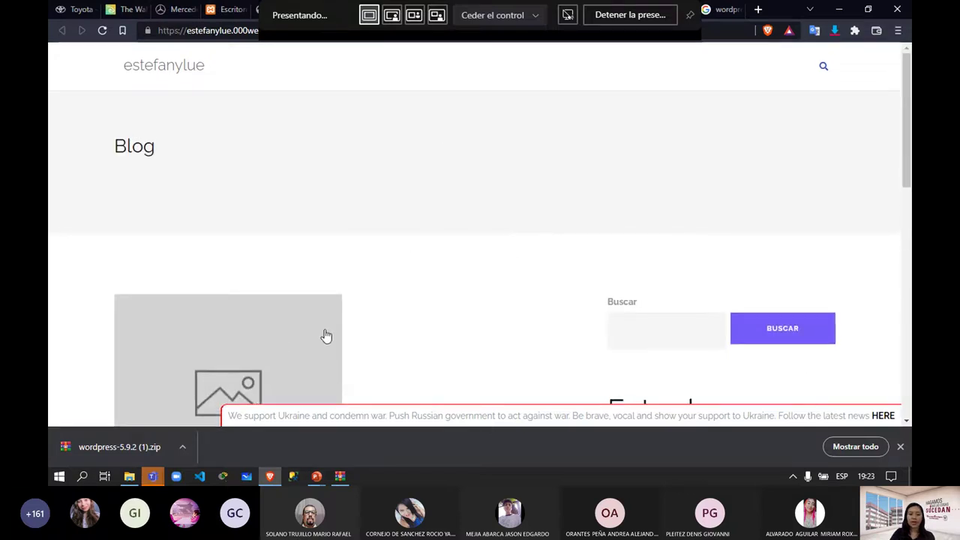
scroll(325, 334, "down", 4)
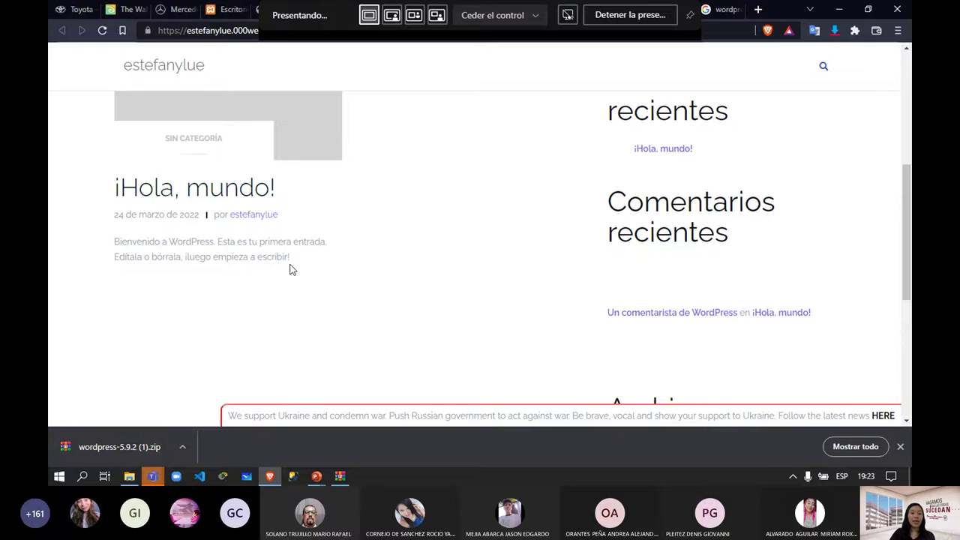
- Switch to the PowerPoint slideshow at the Conceptos slide and exit the slideshow
left_click(327, 475)
left_click(384, 424)
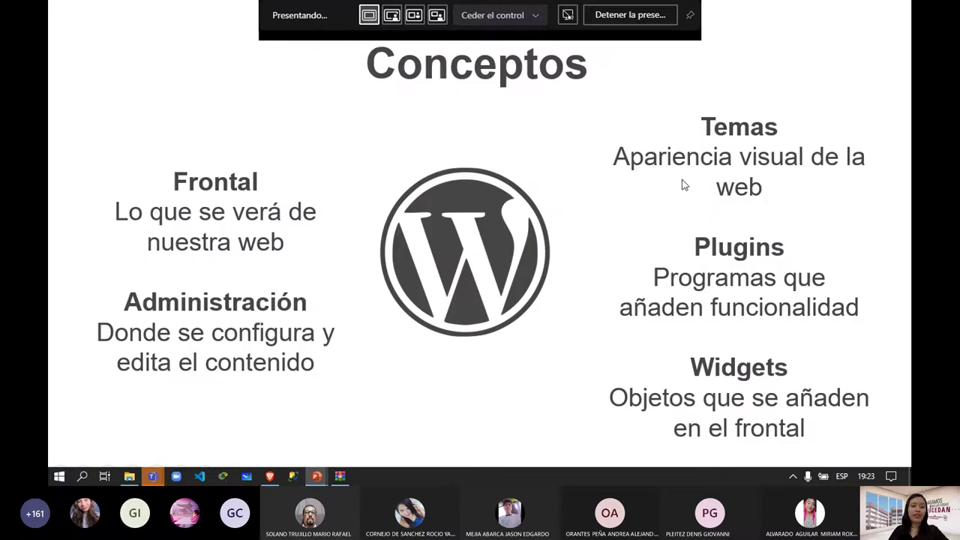
key("Escape")
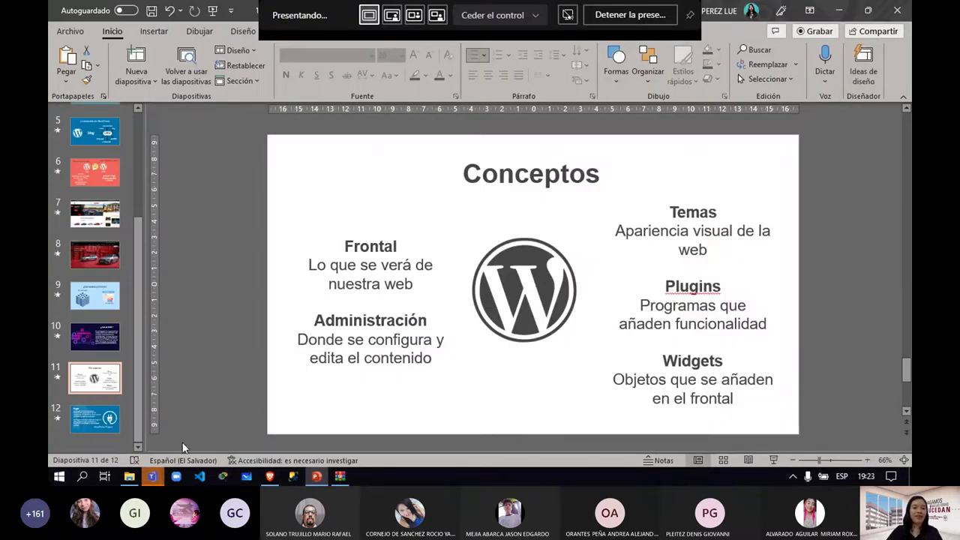
- Return to the Brave browser and bring up the wordpress-5.9.2 (1).zip archive window to close it
left_click(270, 476)
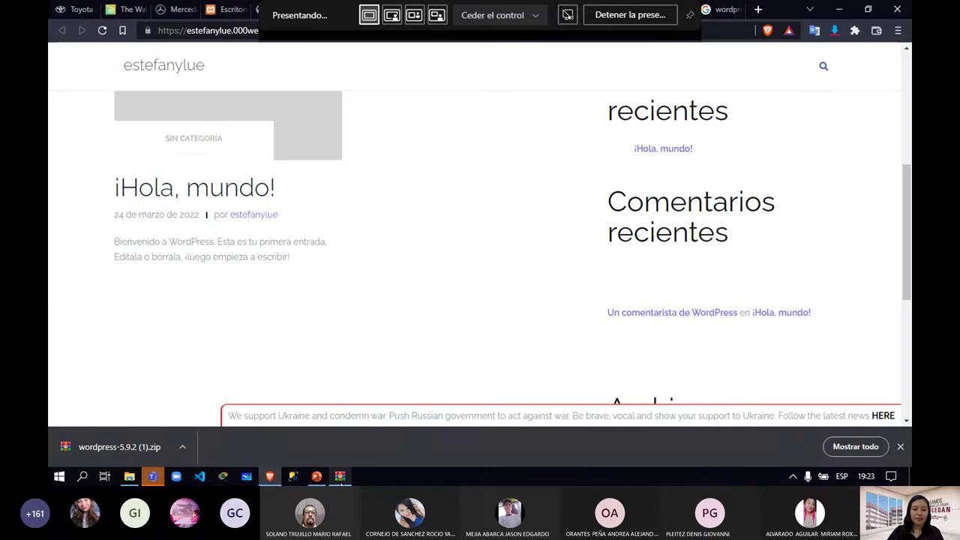
left_click(340, 476)
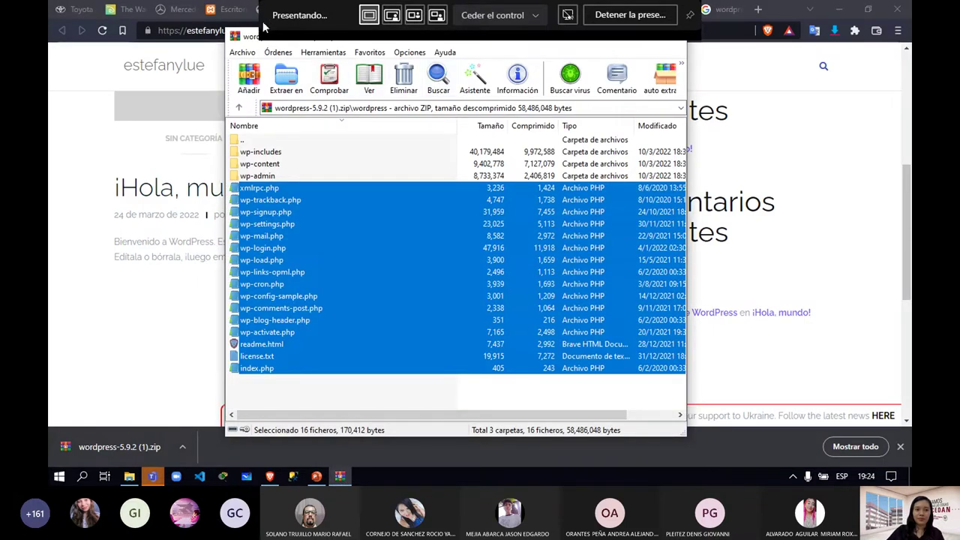
left_click_drag(254, 27, 253, 96)
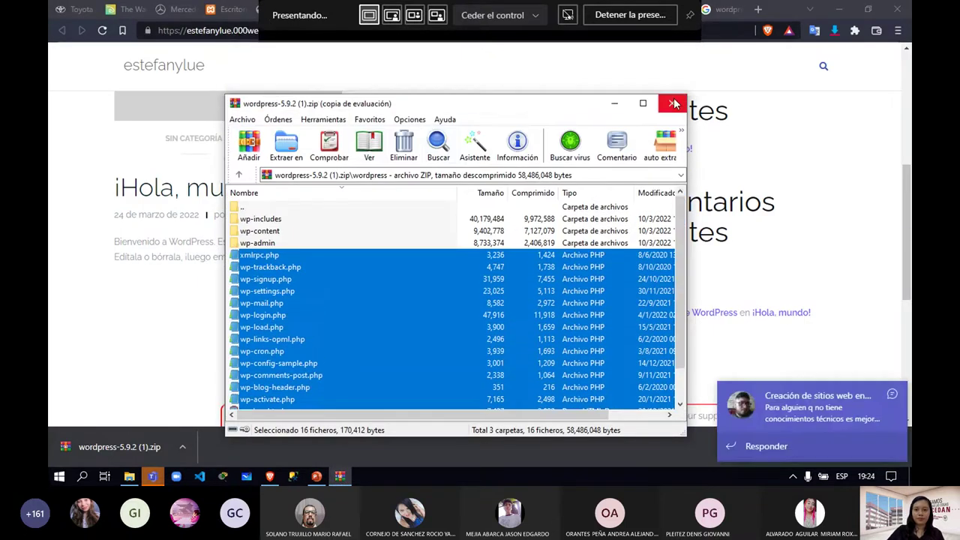
left_click(671, 101)
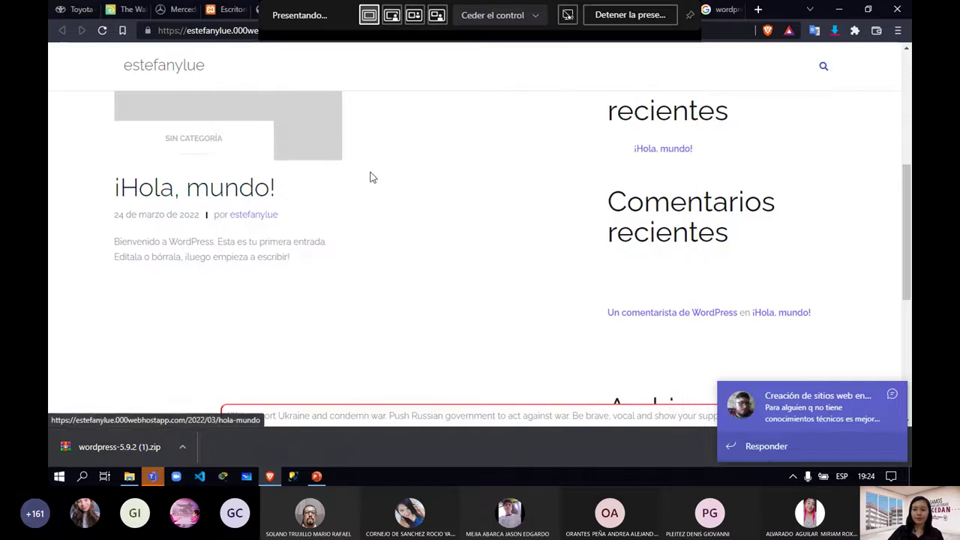
- Show the local WpLue WordPress dashboard and dismiss its ¡Bienvenido a WordPress! panel
left_click(217, 9)
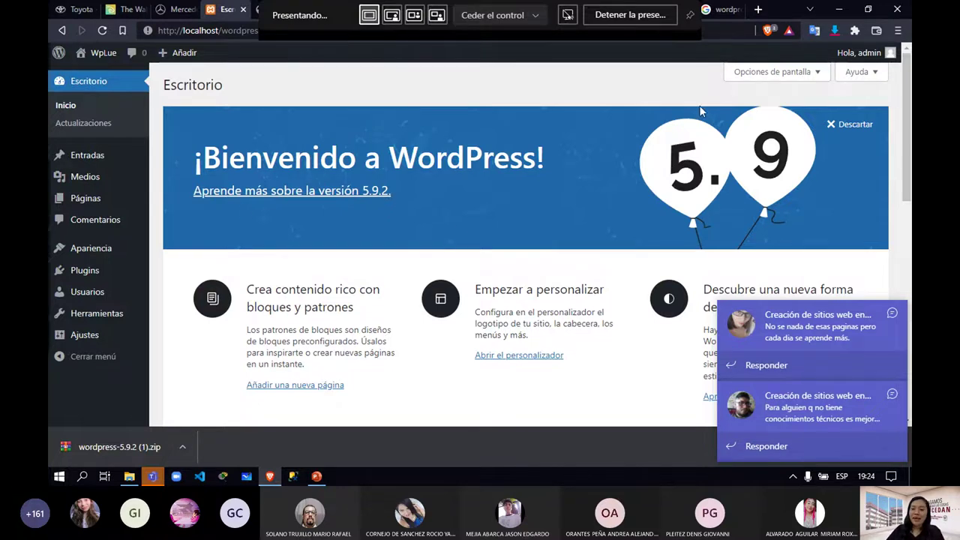
left_click(846, 124)
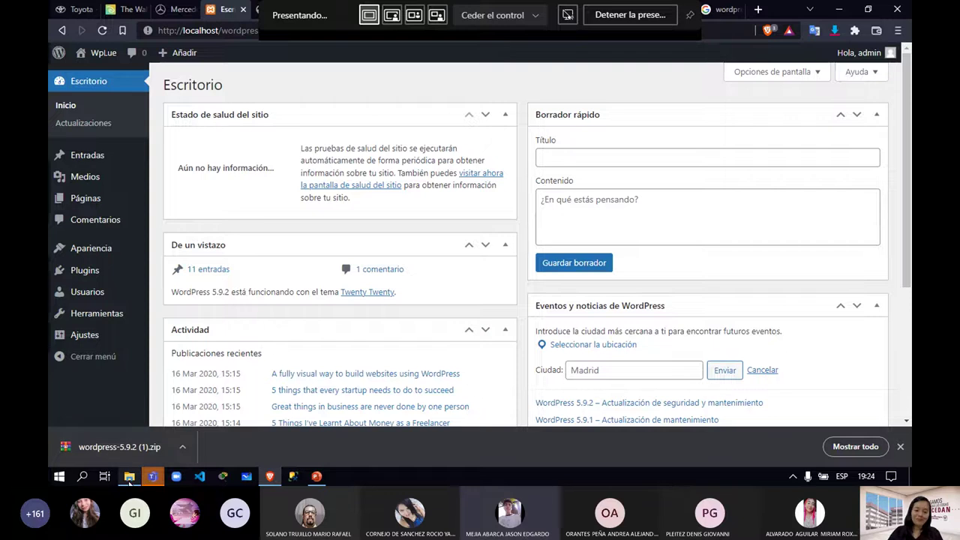
- Open wordpress-5.9.2 (1).zip from the Descargas folder in File Explorer, examine the contents of its wordpress folder, and close the archive
mouse_move(129, 484)
left_click(150, 432)
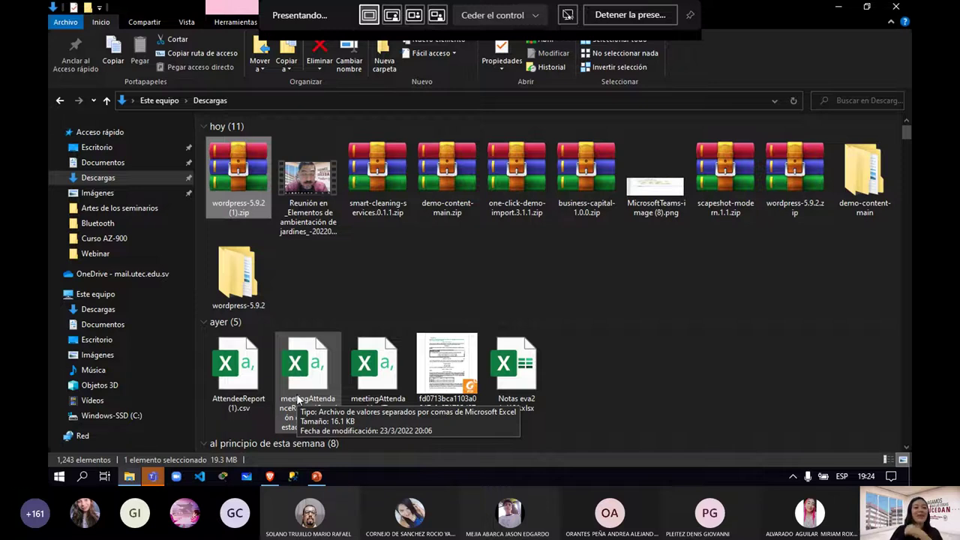
left_click(276, 481)
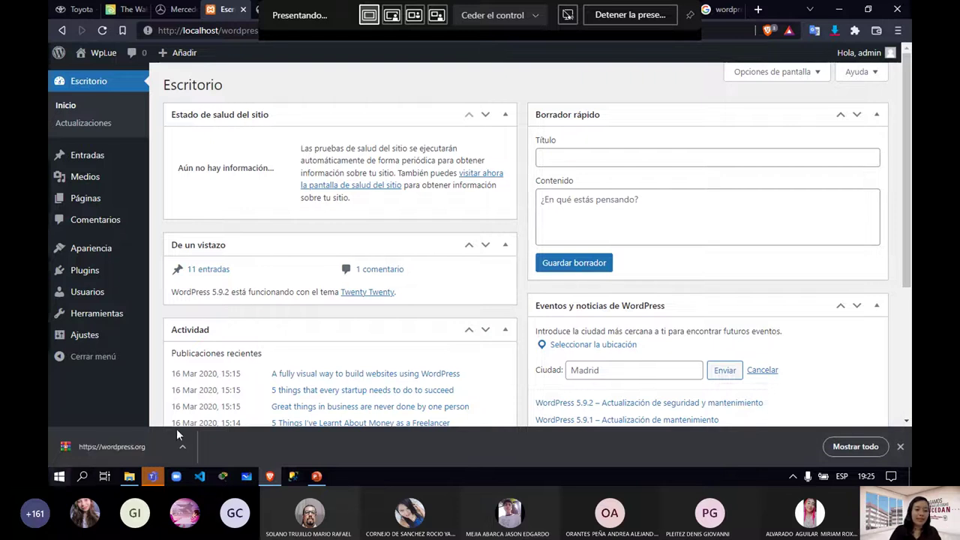
left_click(132, 479)
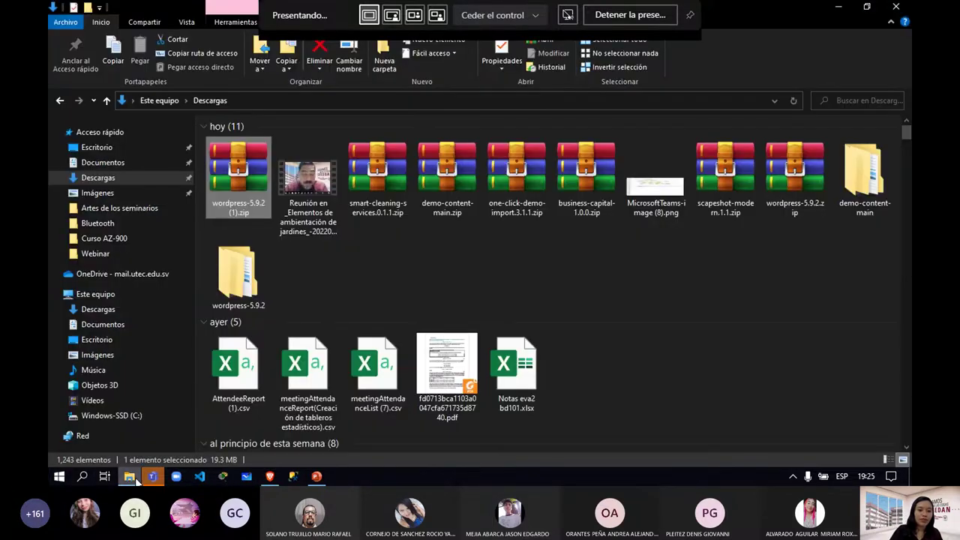
double_click(237, 184)
double_click(300, 216)
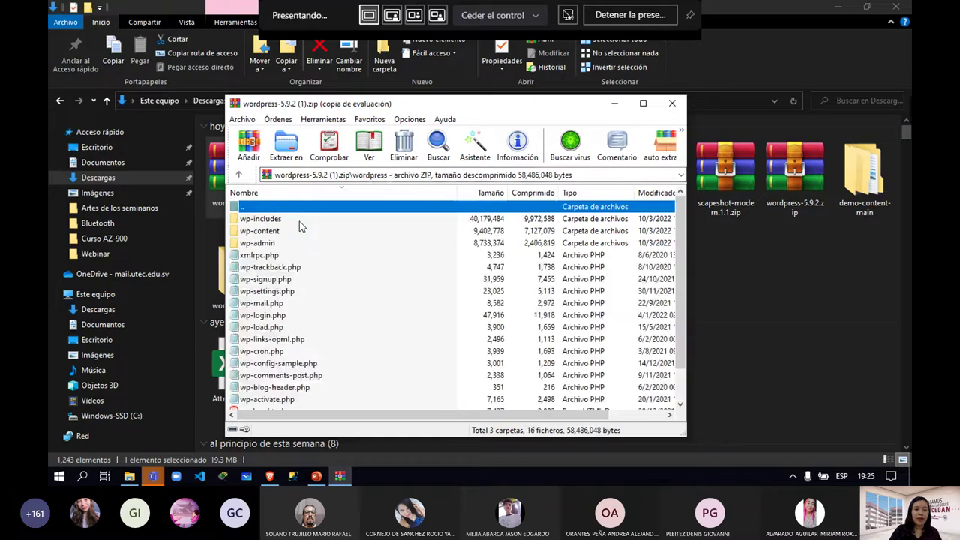
left_click(521, 280)
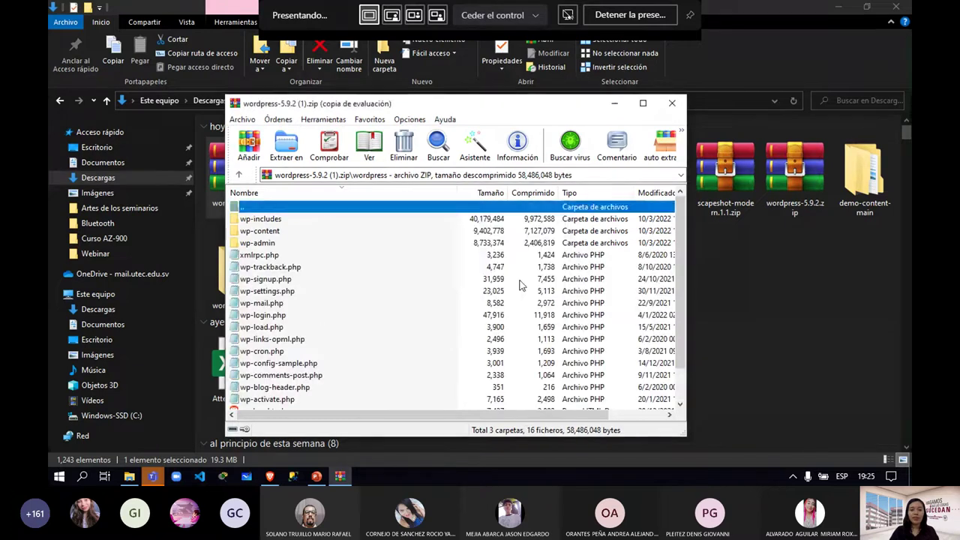
scroll(457, 308, "down", 1)
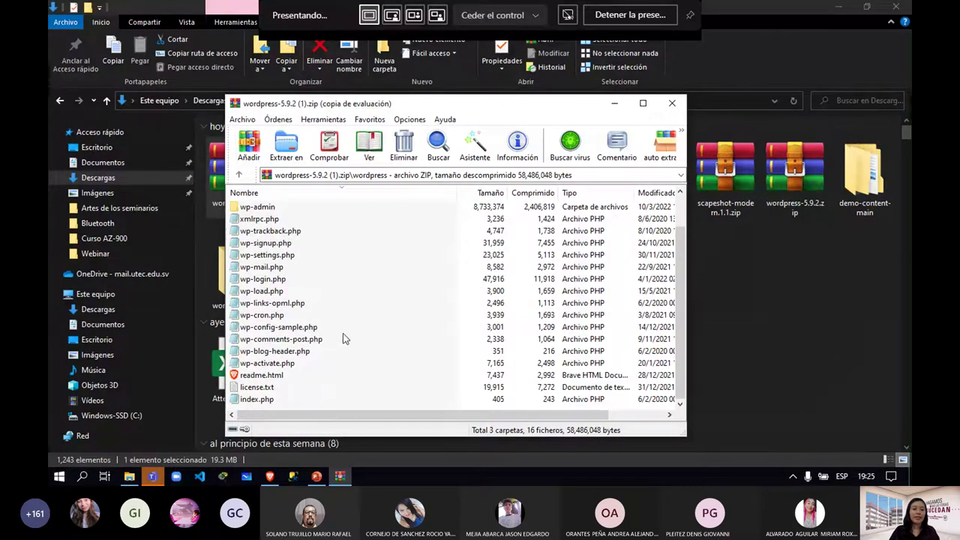
left_click(673, 106)
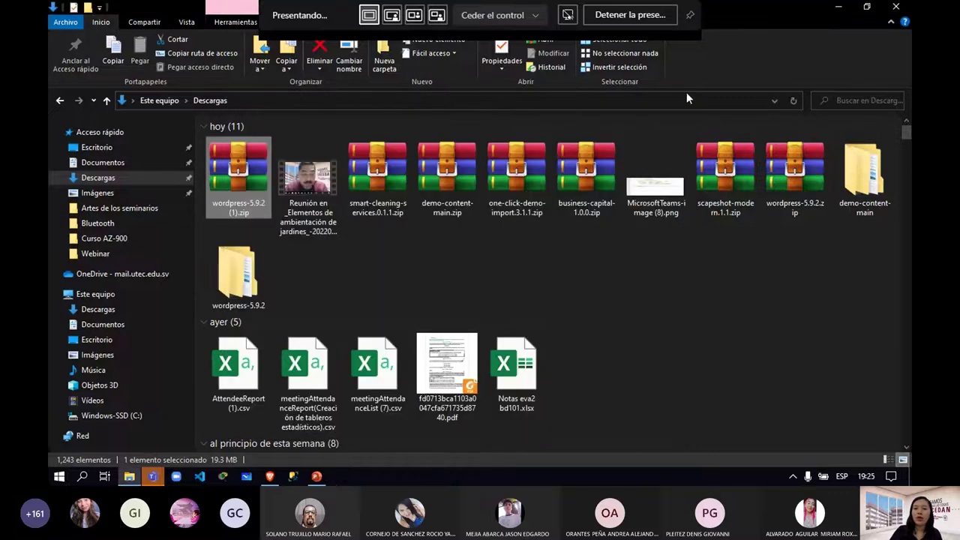
- Switch to the Brave browser, close the WordPress.com pricing tab and every tab after it, and leave the browser window maximized
key("alt+Tab")
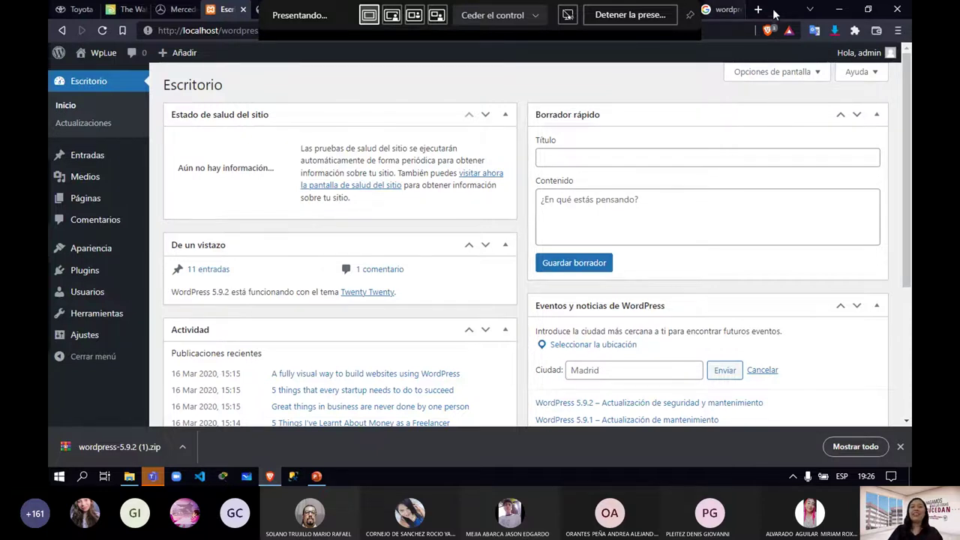
double_click(797, 17)
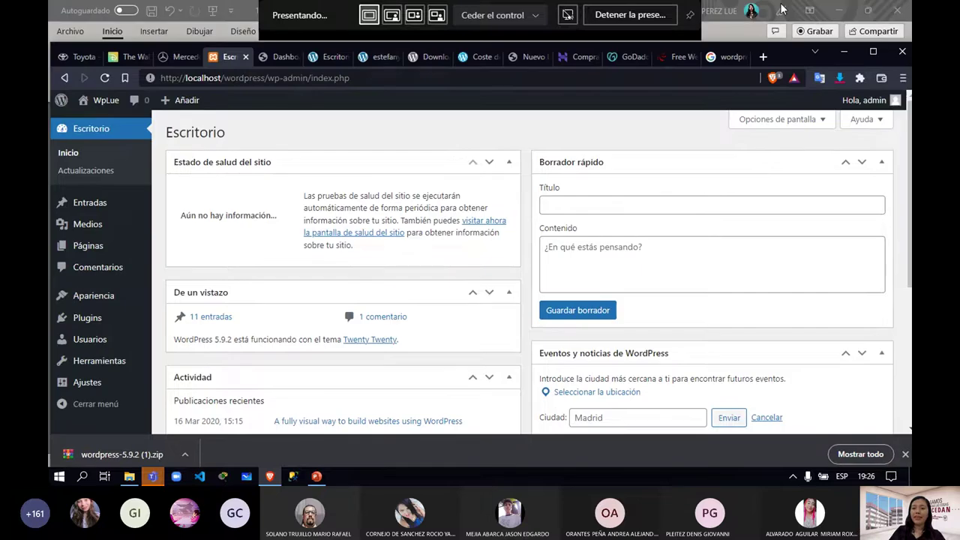
left_click(360, 60)
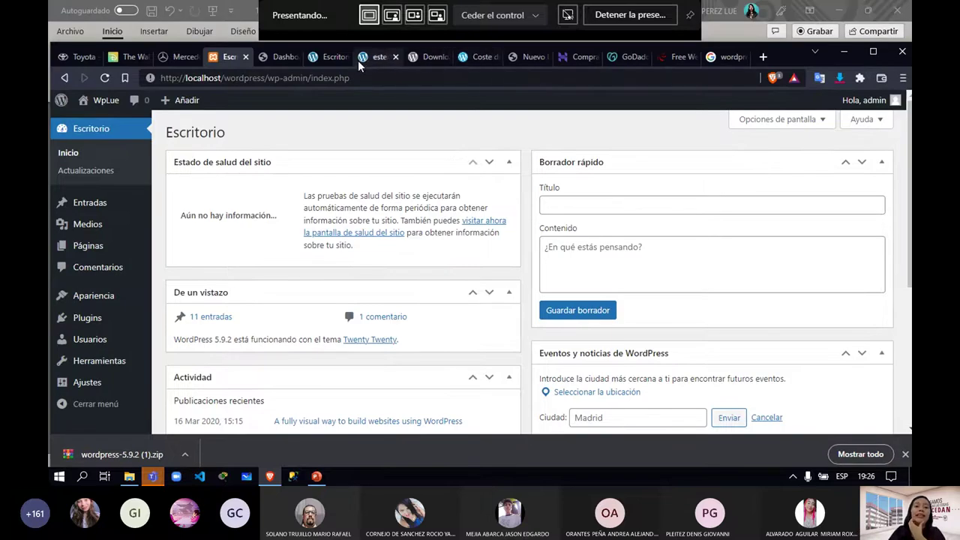
left_click(473, 59)
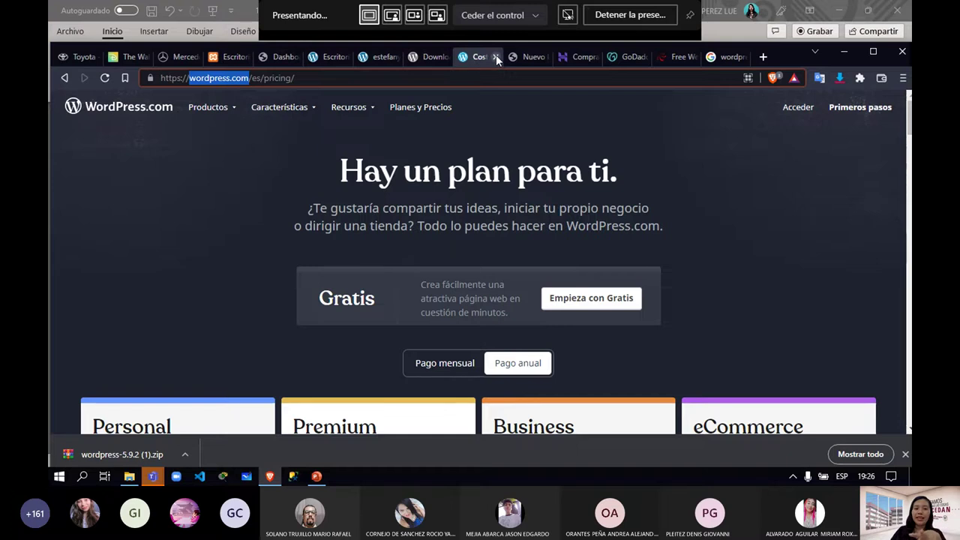
left_click(495, 56)
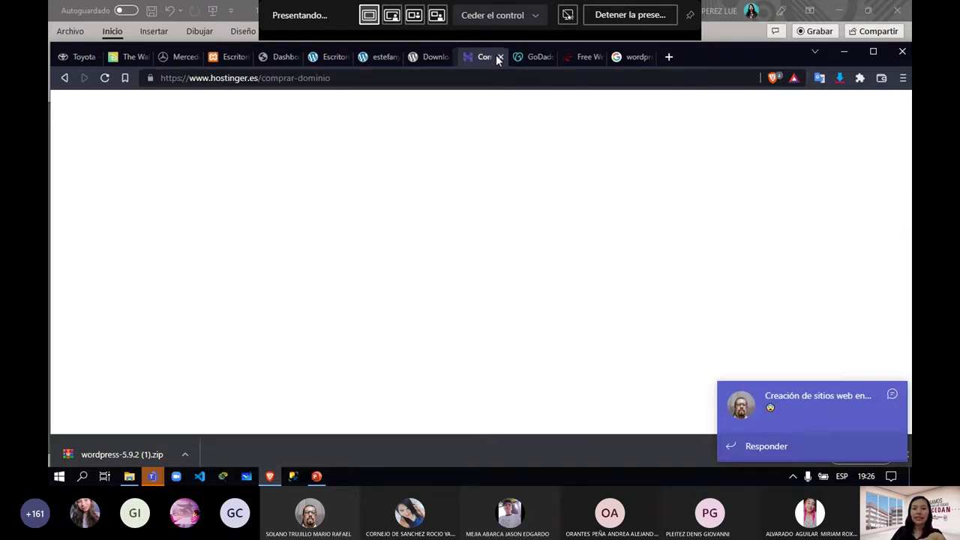
left_click(497, 57)
left_click(497, 57)
left_click(496, 57)
left_click(497, 57)
left_click(497, 57)
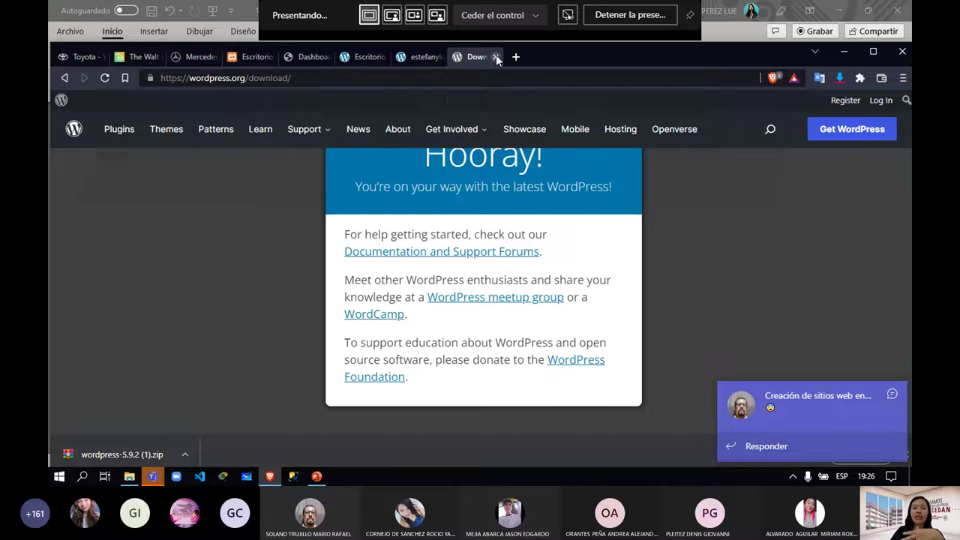
left_click(871, 54)
- Replace the wordpress.org download page with the wordpress.org home page by shortening its address
scroll(740, 98, "down", 5)
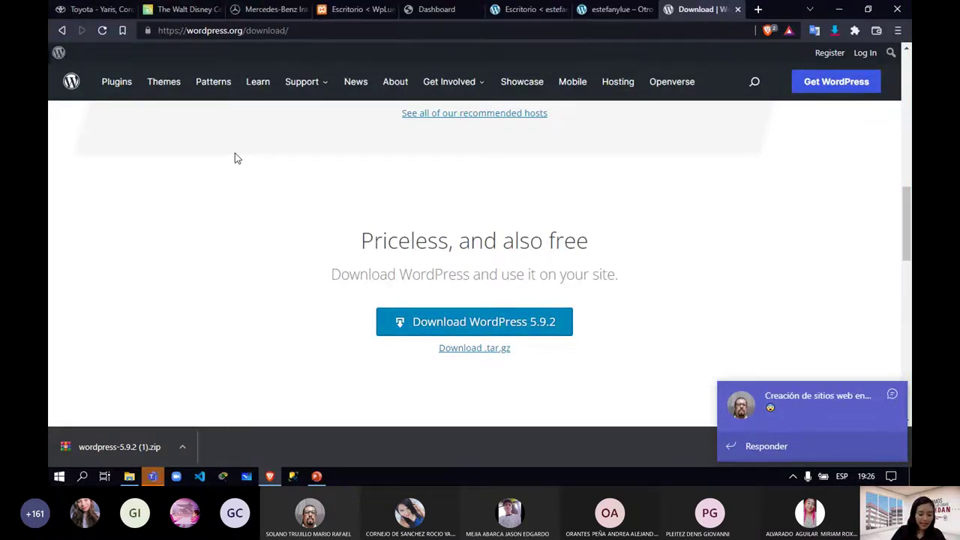
left_click(263, 30)
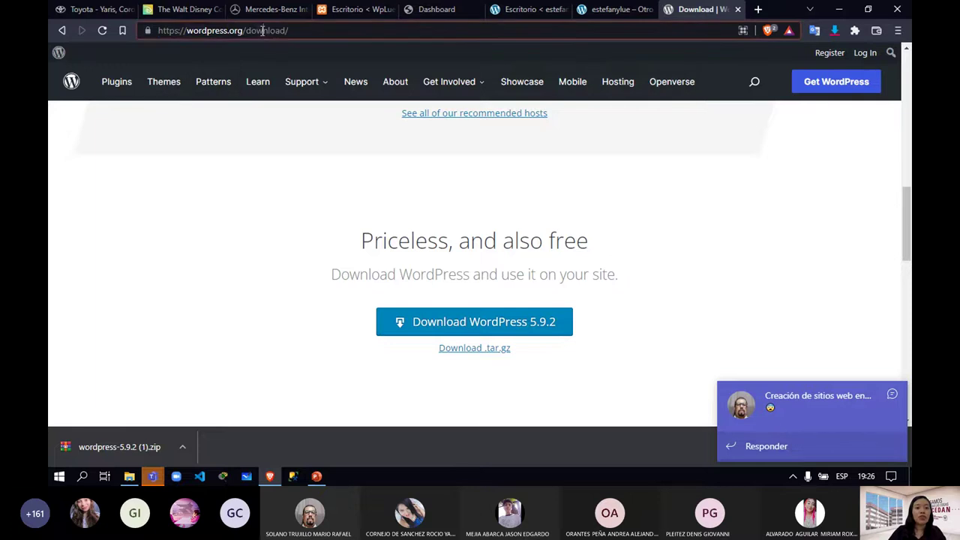
left_click_drag(297, 30, 245, 30)
key("BackSpace")
key("Return")
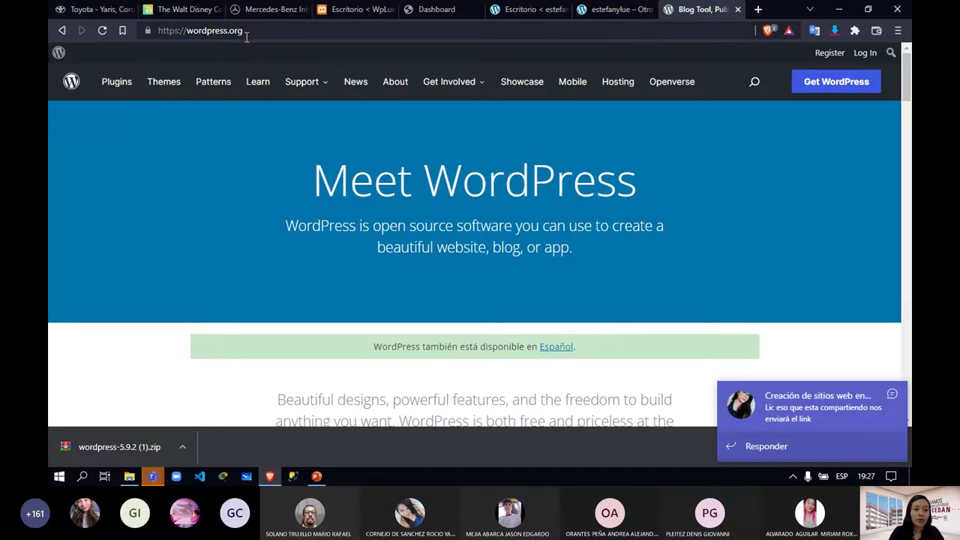
- Open the Themes directory on wordpress.org and browse the listed themes
left_click(258, 33)
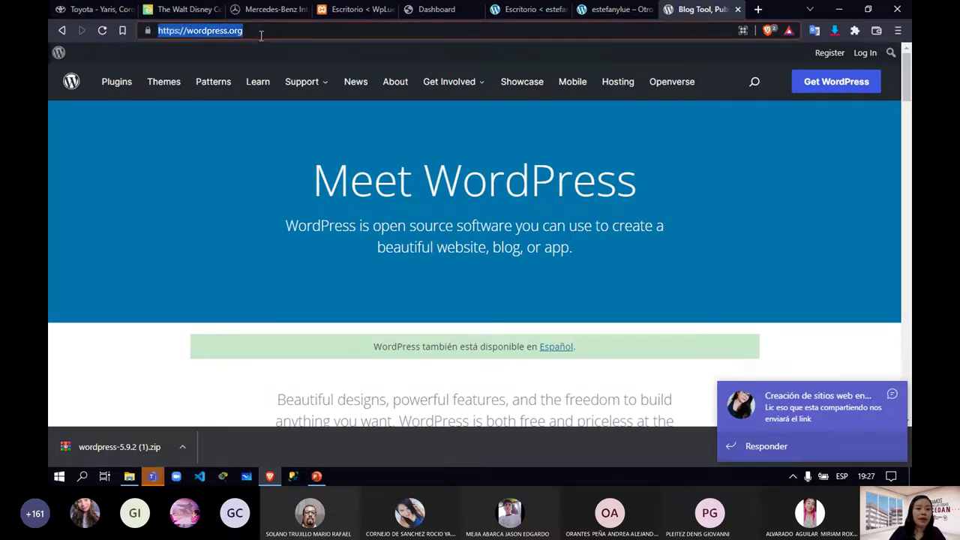
left_click(160, 87)
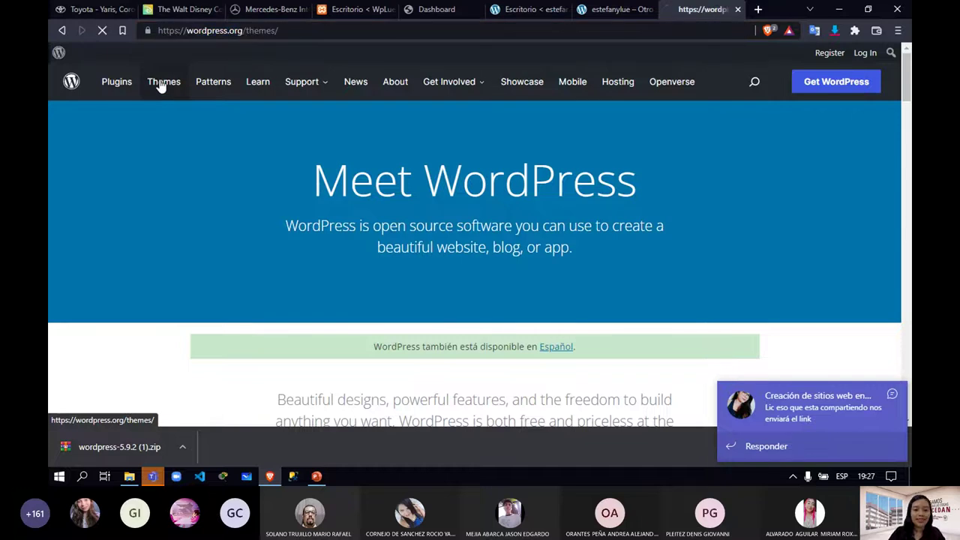
scroll(300, 189, "down", 10)
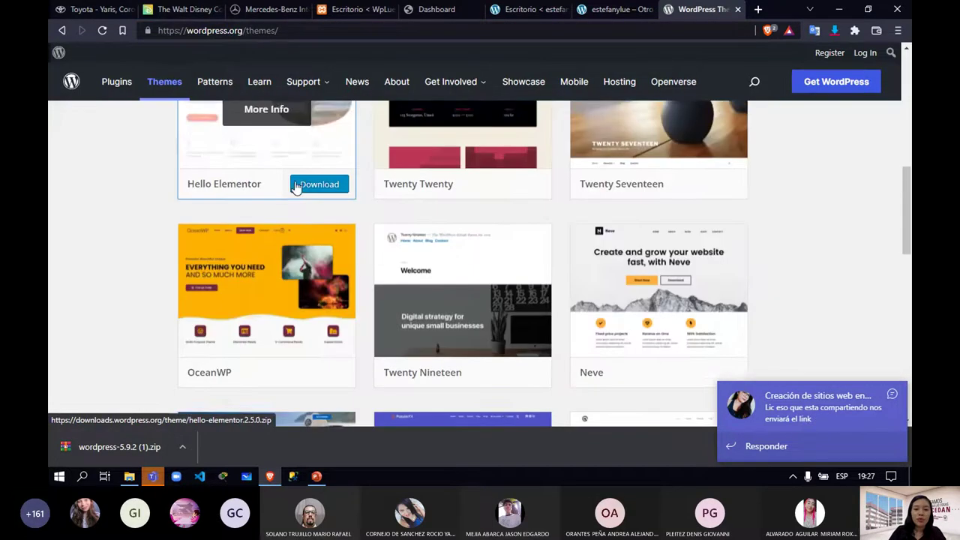
- Copy the wordpress.org Themes directory address and send it in the Microsoft Teams meeting chat
scroll(296, 188, "up", 5)
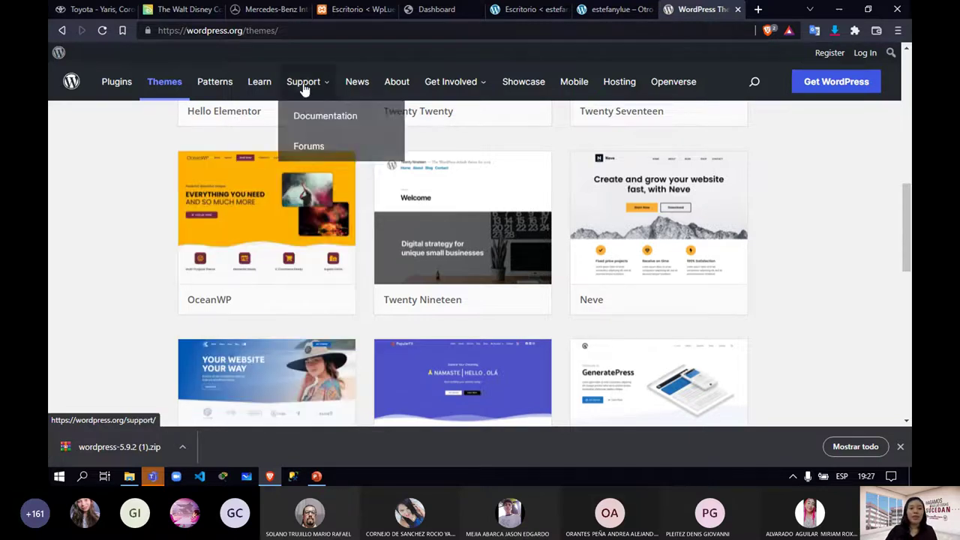
left_click(299, 30)
key("ctrl+c")
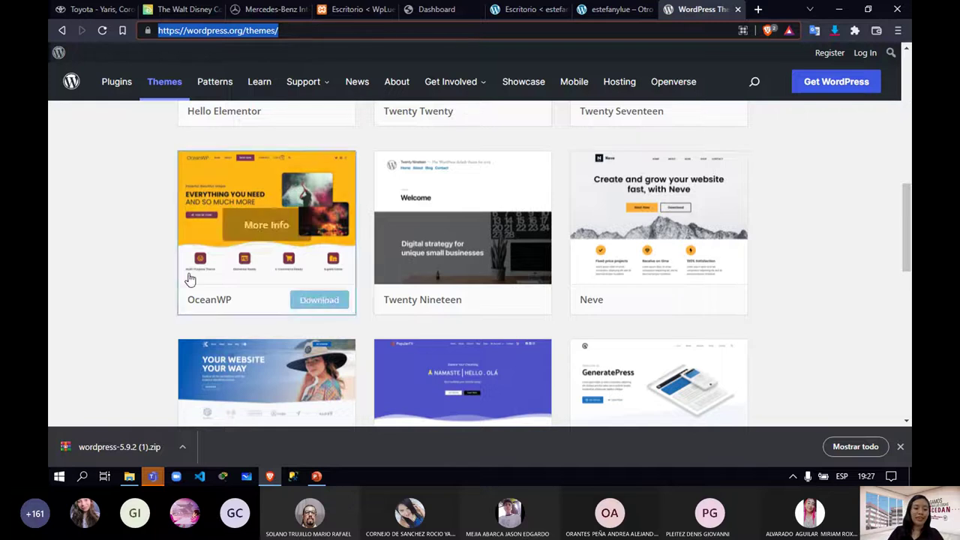
mouse_move(153, 477)
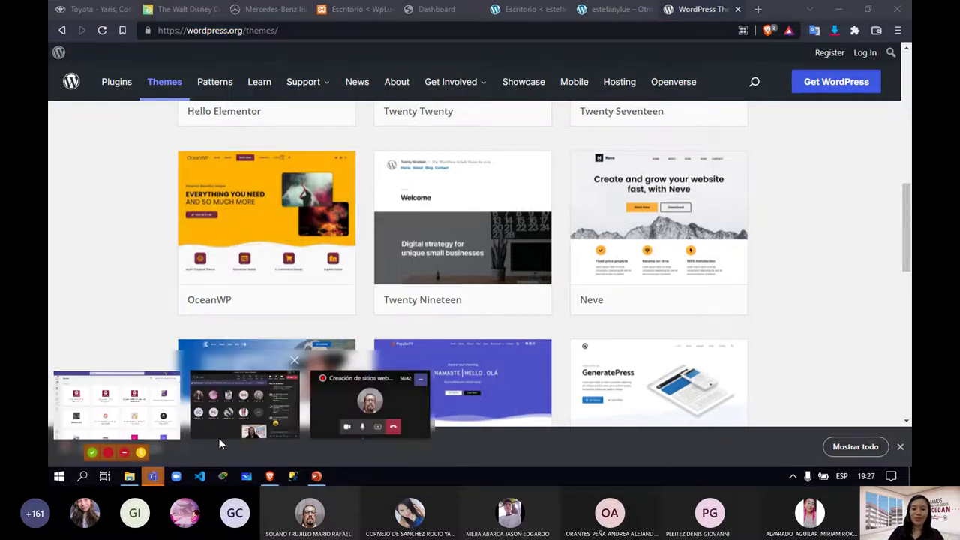
left_click(239, 383)
left_click(690, 397)
key("ctrl+v")
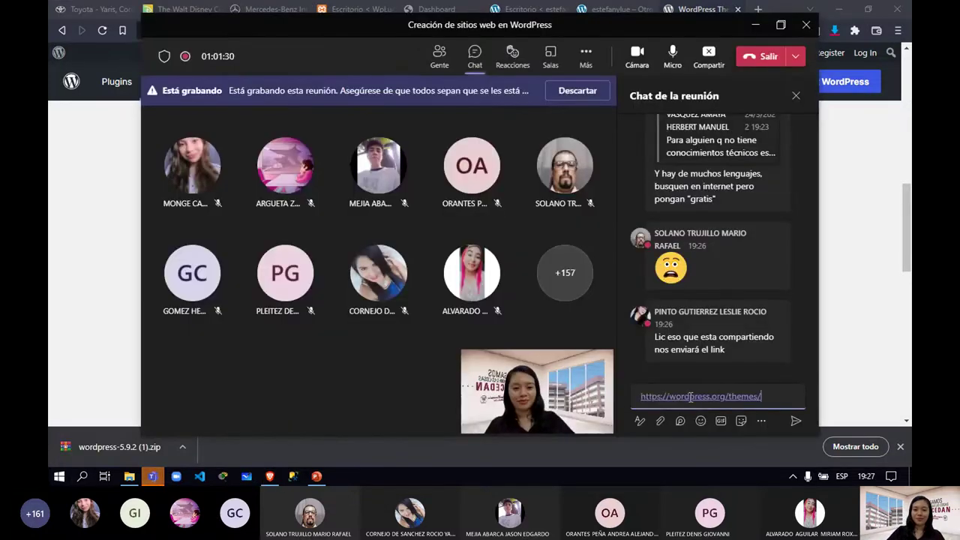
key("Return")
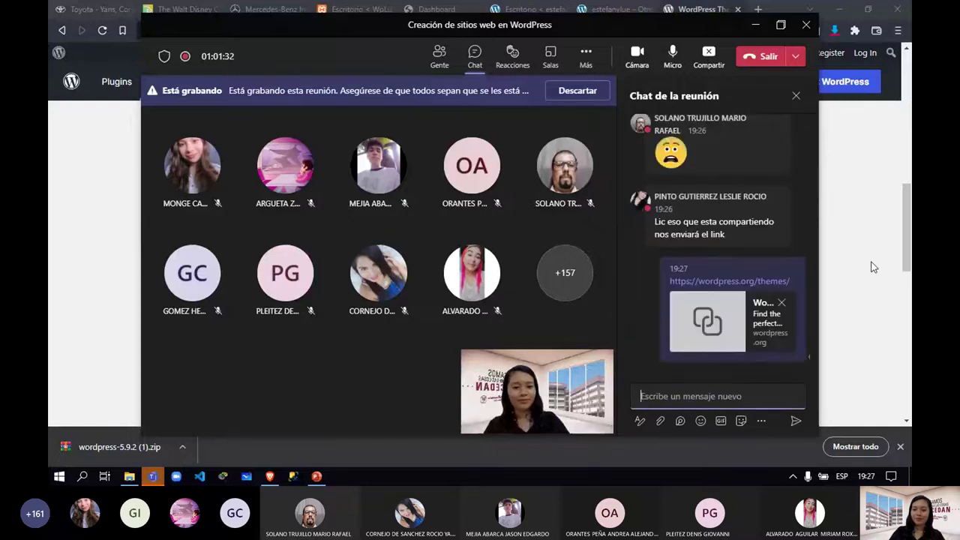
- Return to the Themes directory in Brave and open the Astra theme's page from the popular themes
left_click(870, 263)
scroll(441, 297, "down", 5)
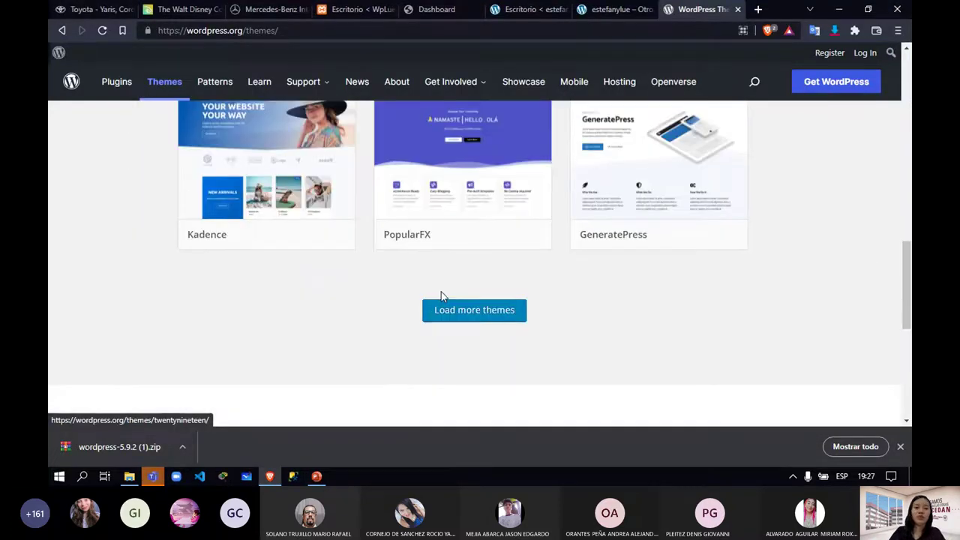
scroll(441, 296, "up", 8)
scroll(440, 281, "up", 2)
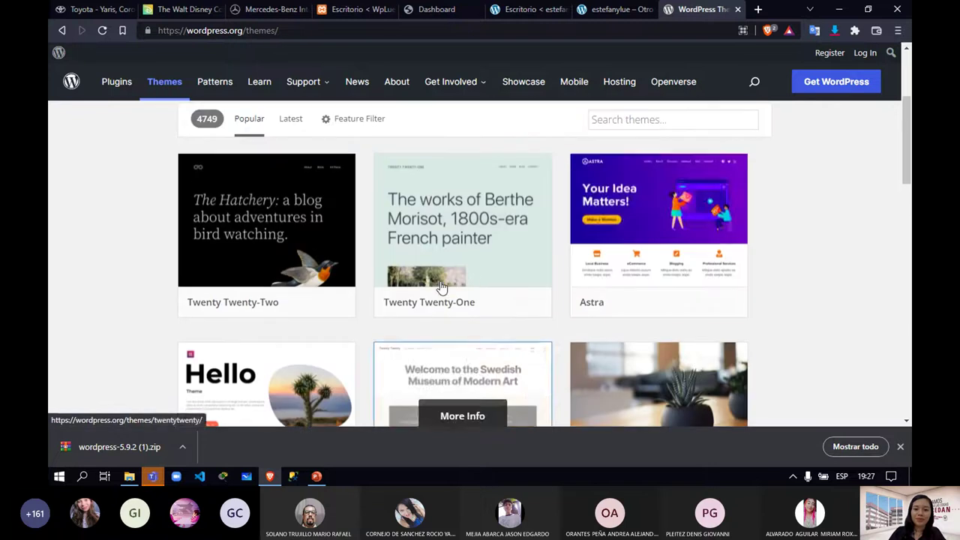
left_click(670, 235)
- Examine the Astra theme's description, tags, ratings and Downloads Per Day chart
scroll(474, 254, "down", 4)
scroll(474, 255, "down", 1)
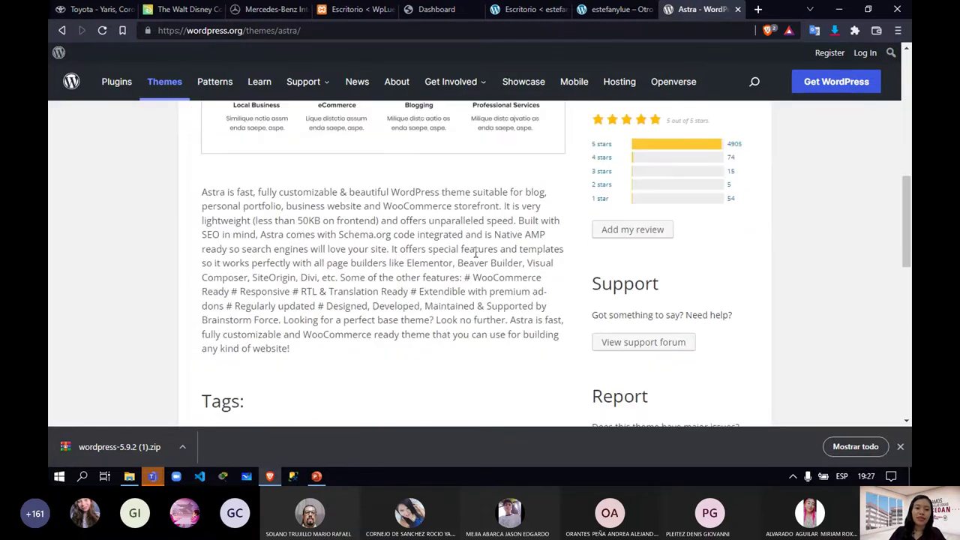
scroll(476, 255, "down", 5)
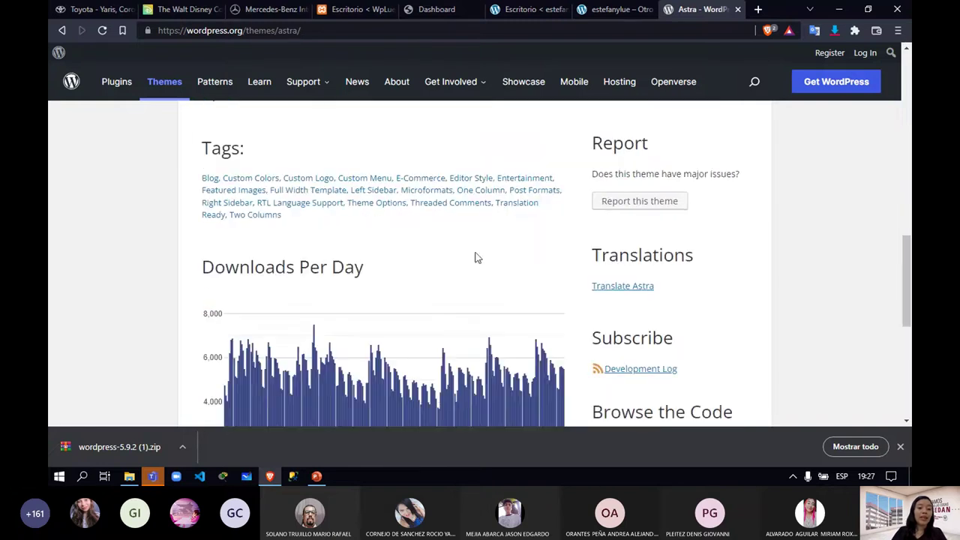
scroll(476, 258, "up", 6)
scroll(475, 258, "down", 6)
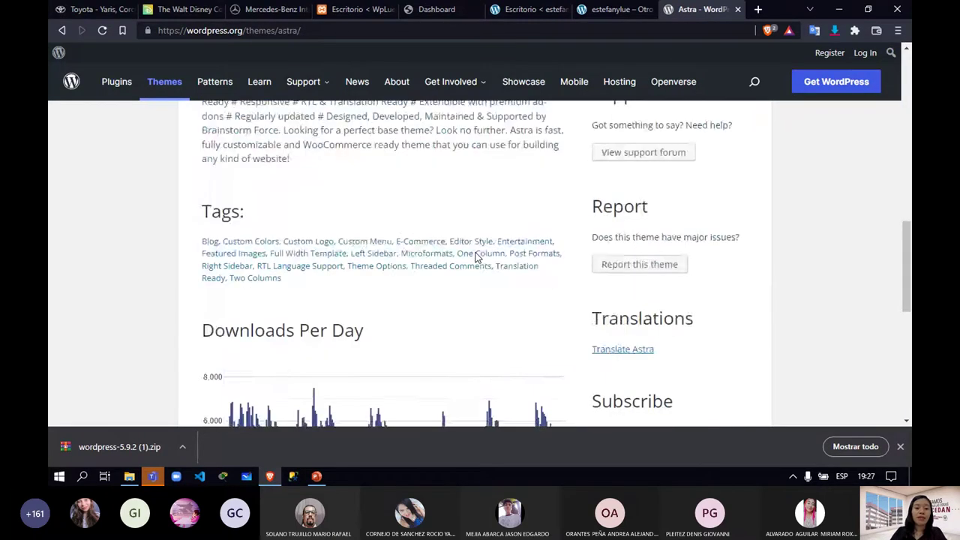
scroll(475, 256, "down", 2)
scroll(476, 256, "up", 1)
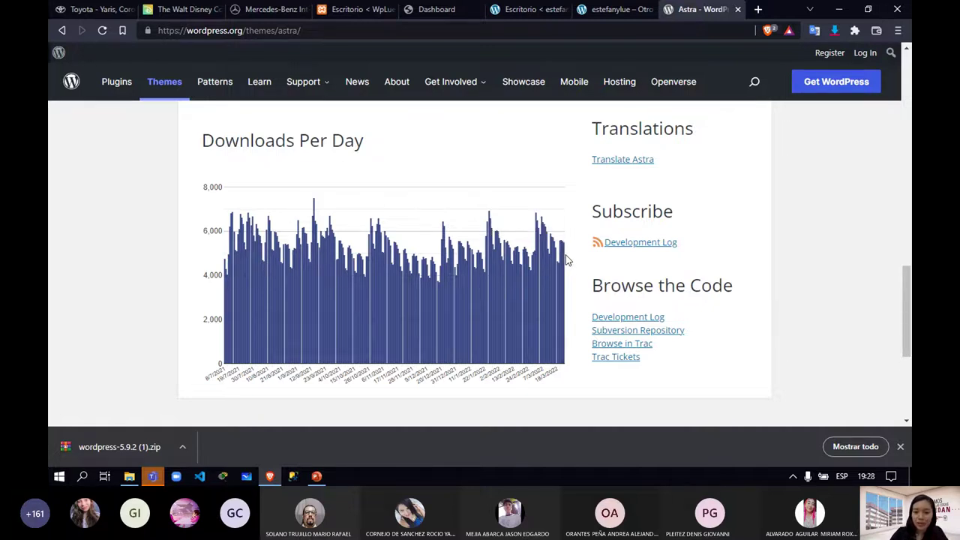
mouse_move(564, 256)
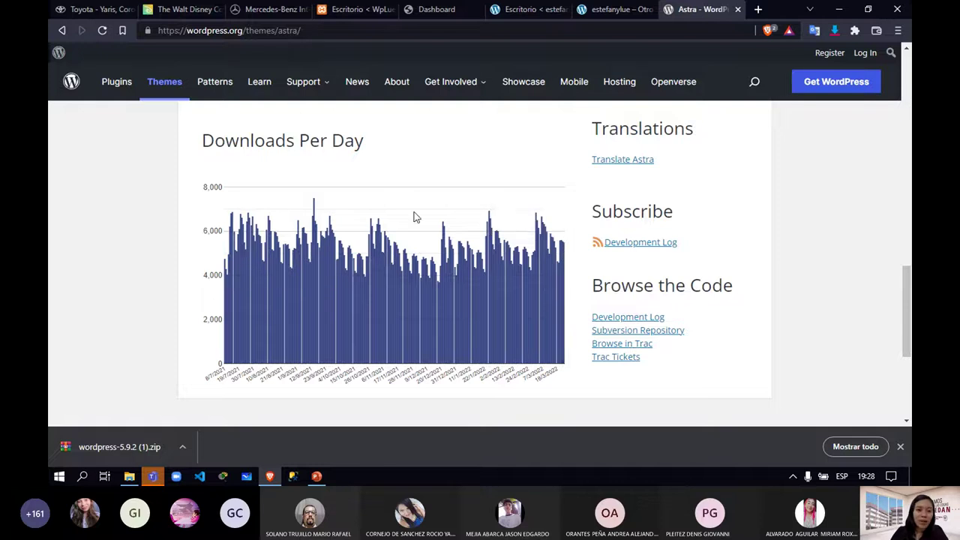
scroll(221, 131, "up", 10)
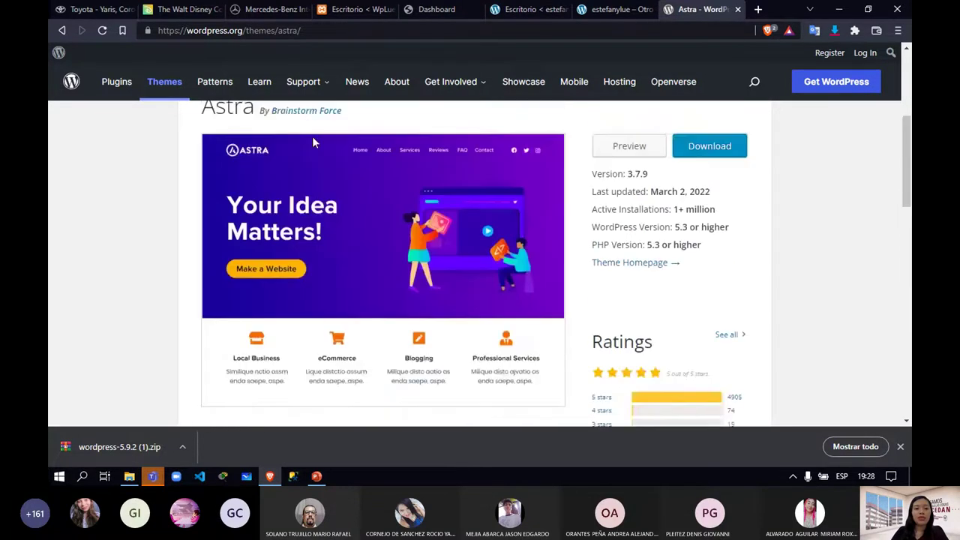
scroll(275, 255, "up", 3)
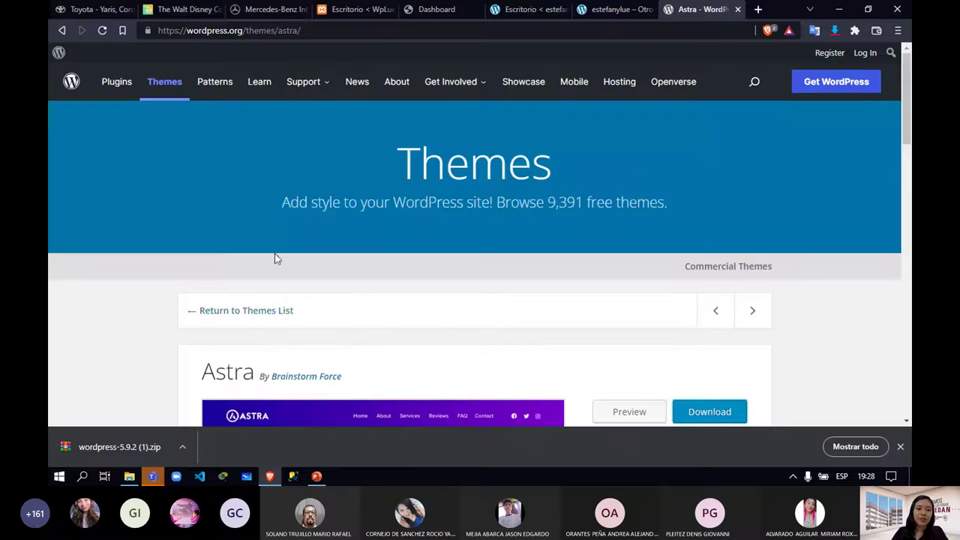
- Return from the Astra page to the themes list and look through the popular themes
left_click(275, 321)
scroll(426, 234, "down", 9)
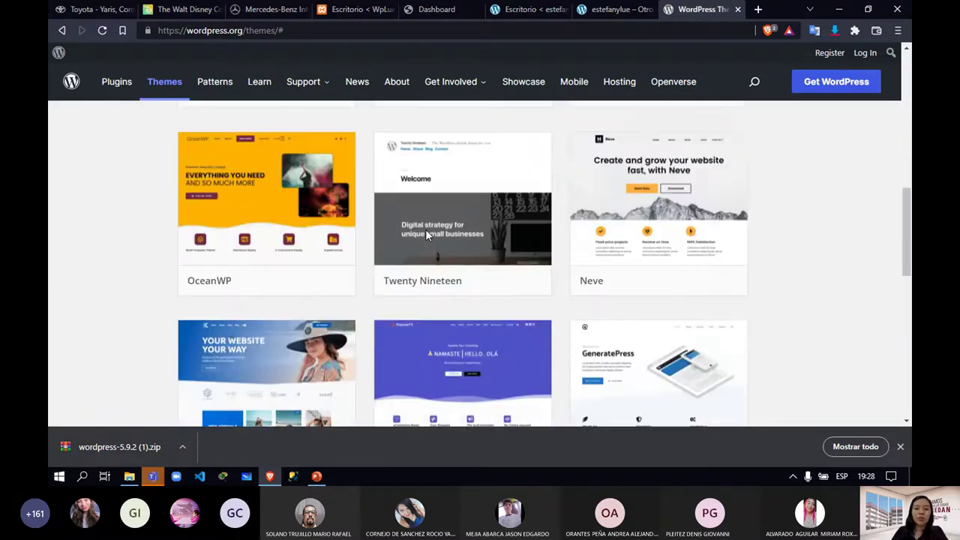
scroll(426, 230, "down", 1)
scroll(339, 281, "up", 1)
scroll(306, 142, "up", 8)
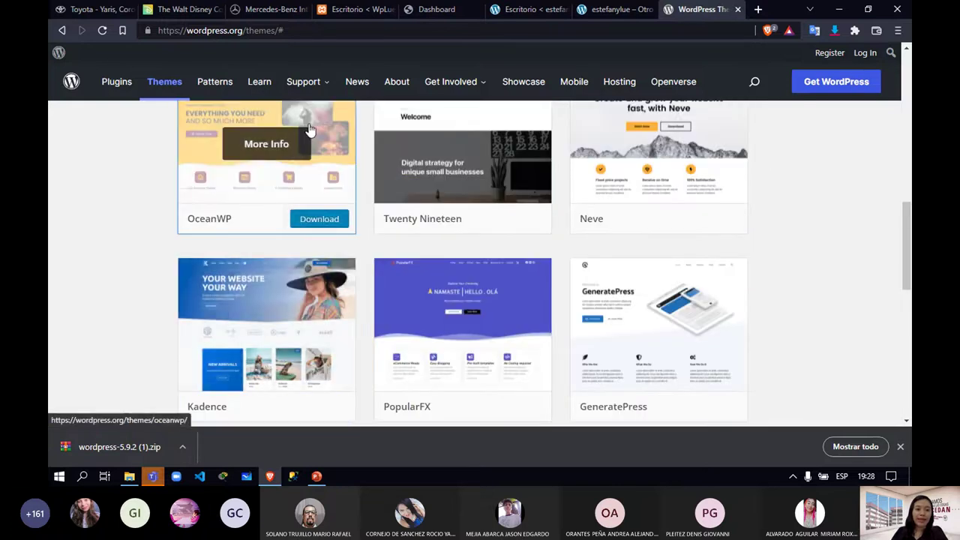
scroll(307, 142, "up", 1)
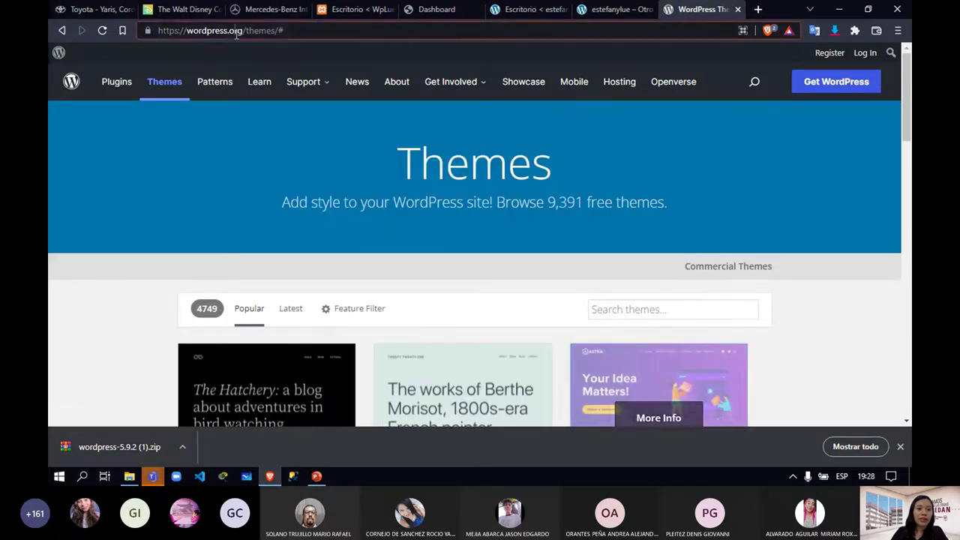
left_click(235, 31)
left_click(496, 258)
scroll(496, 259, "down", 9)
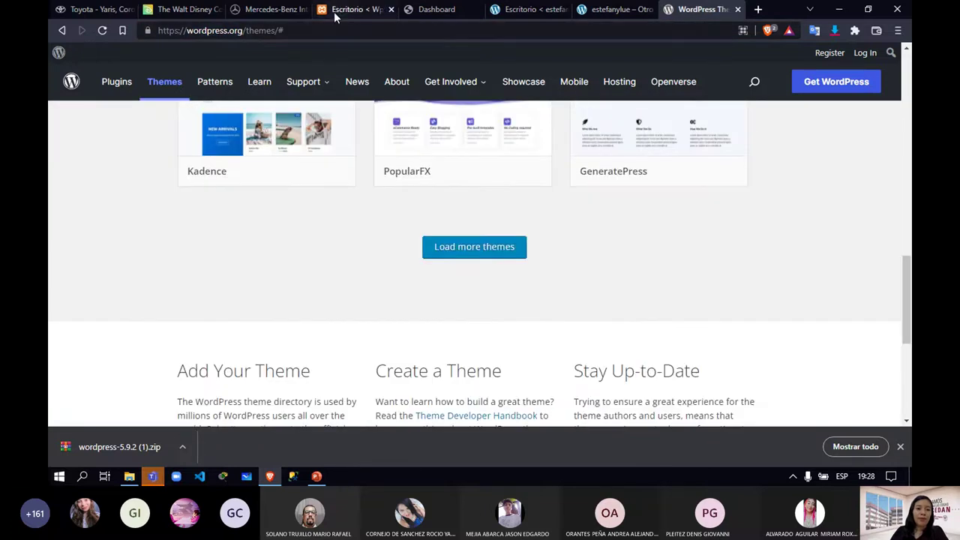
- Show the local WordPress dashboard on localhost and close the browser's downloads bar
left_click(334, 10)
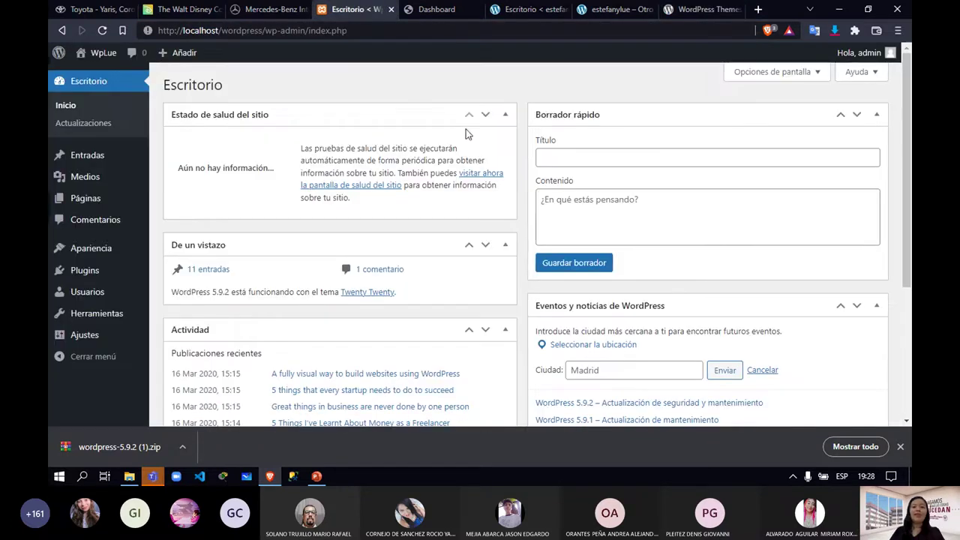
left_click(900, 446)
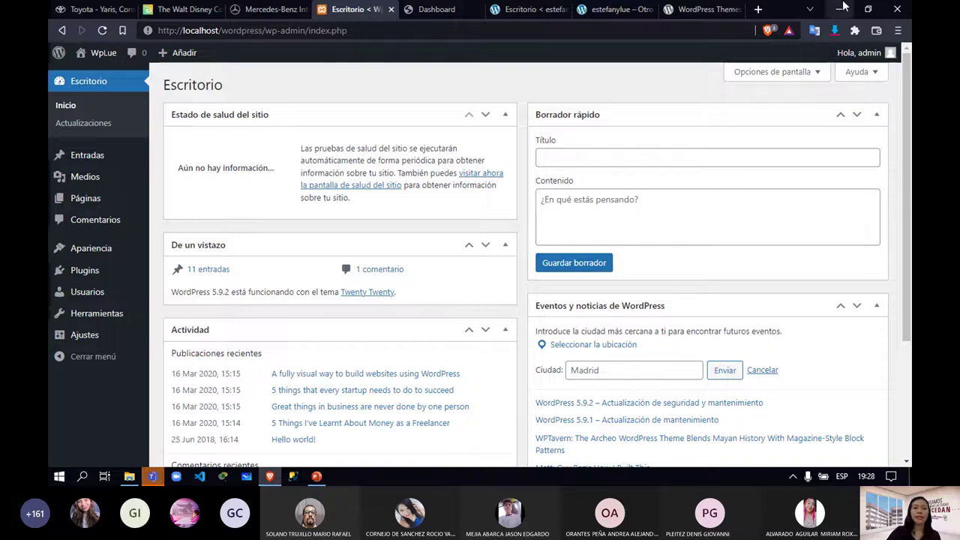
- Show the dashboard of the site hosted on 000webhostapp.com and dismiss its Hostinger transfer notice
left_click(517, 17)
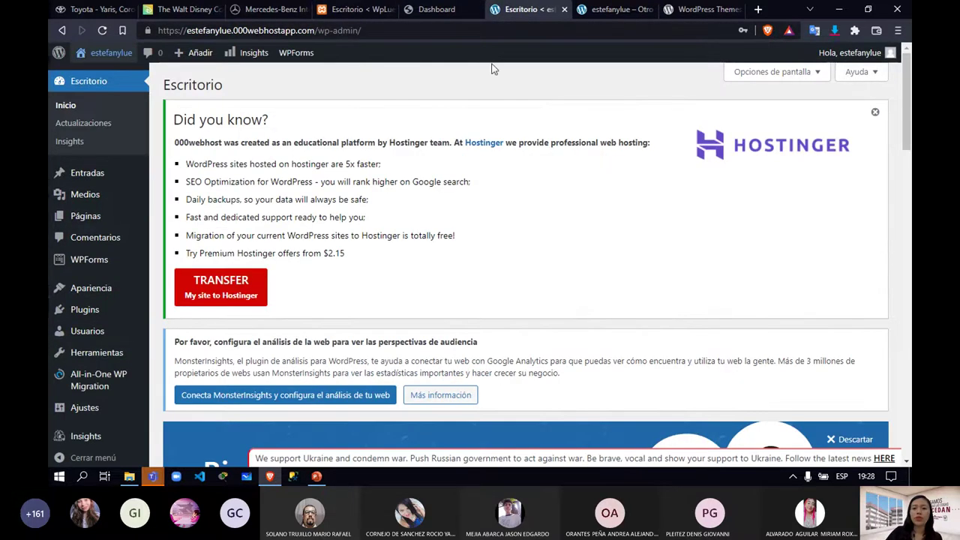
left_click(873, 112)
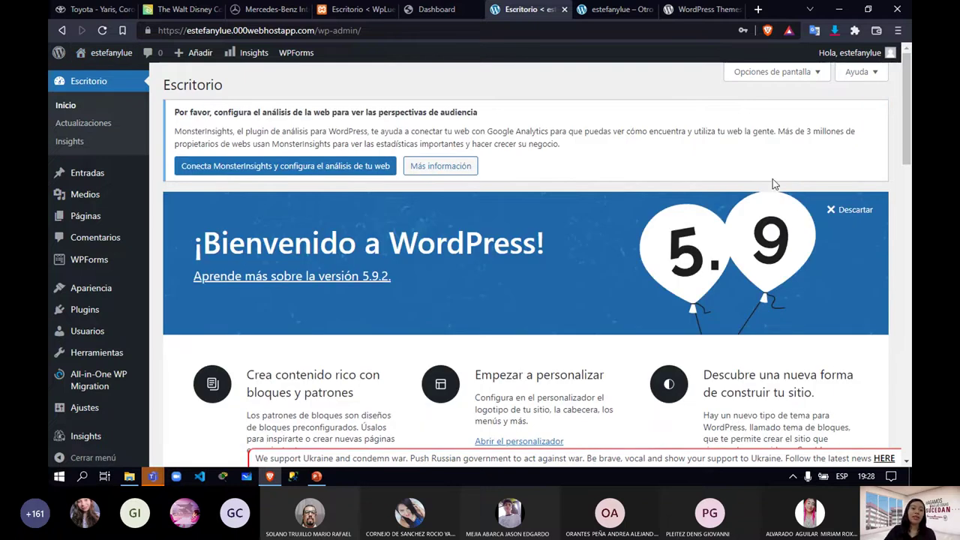
left_click(442, 31)
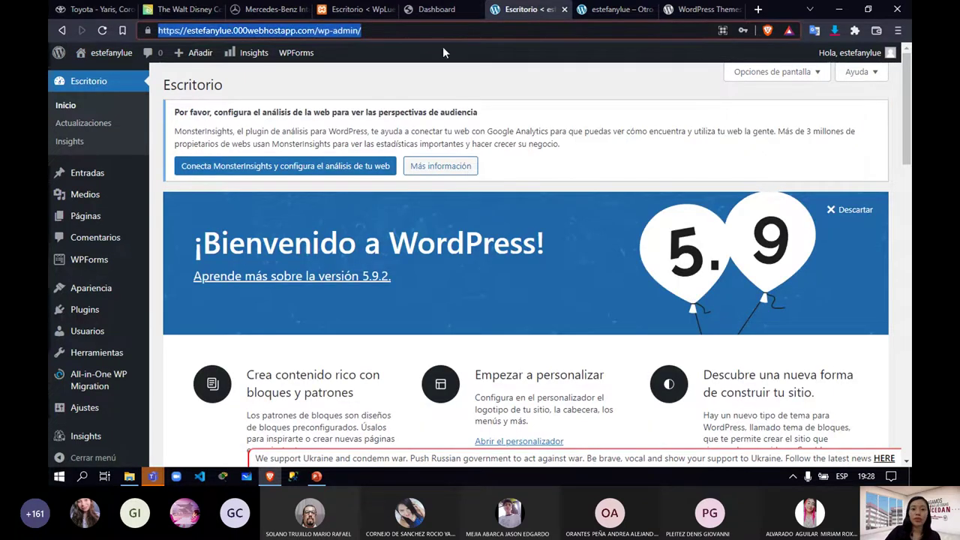
left_click(448, 81)
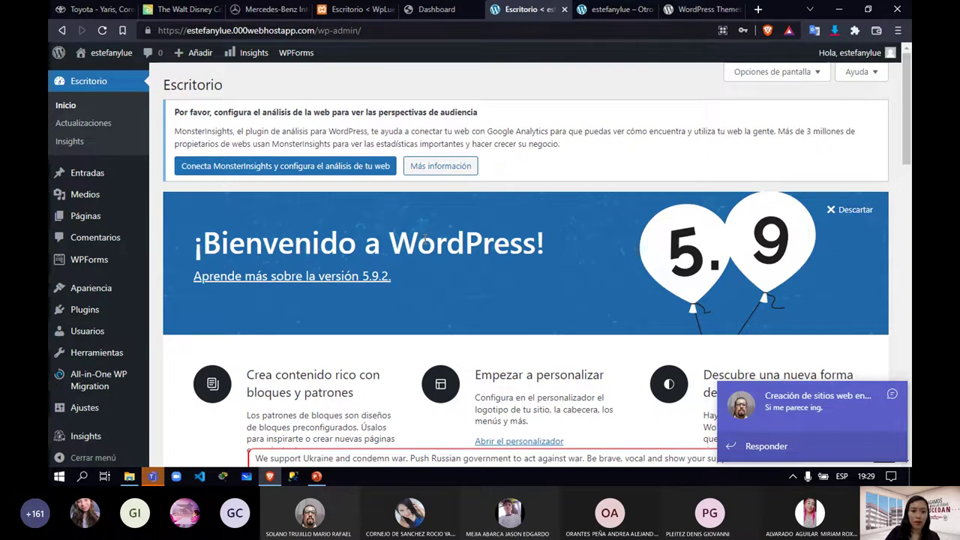
- Look through the hosted dashboard's widgets, collapsing and re-expanding the Estado de salud del sitio widget
scroll(377, 254, "down", 3)
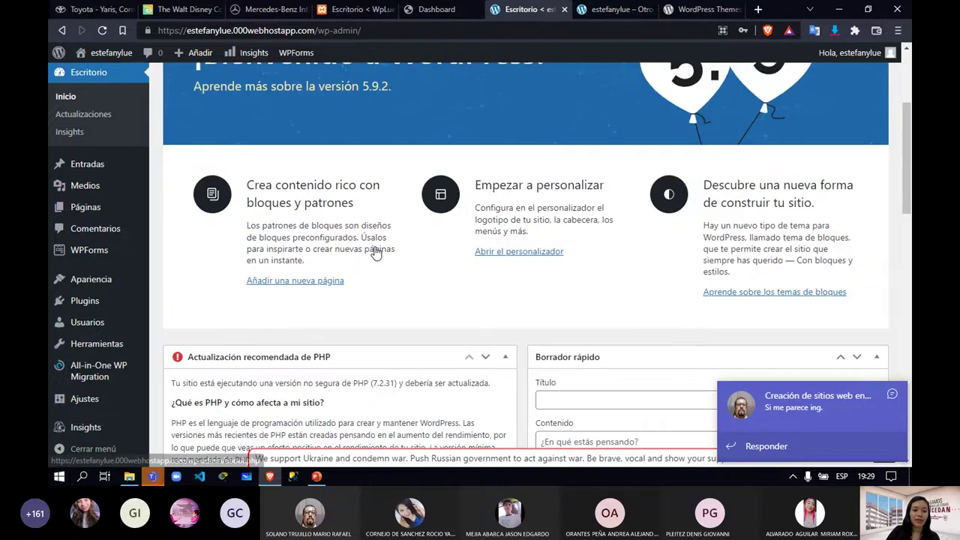
scroll(377, 254, "down", 10)
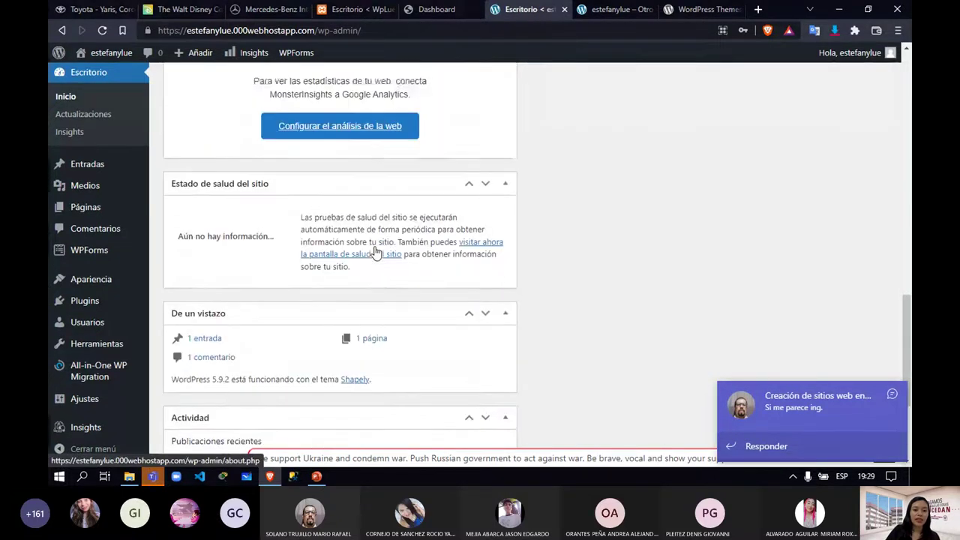
scroll(376, 253, "down", 3)
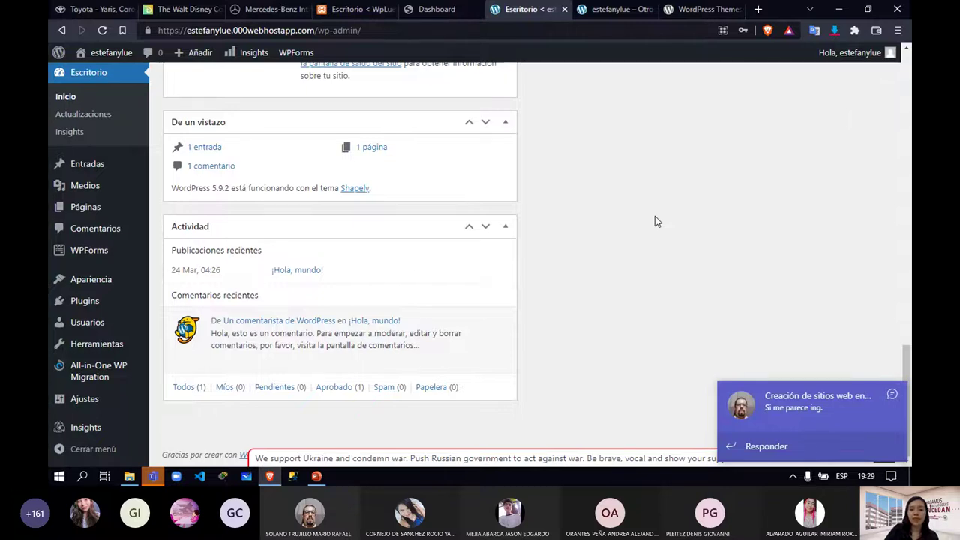
scroll(655, 220, "up", 3)
left_click(505, 184)
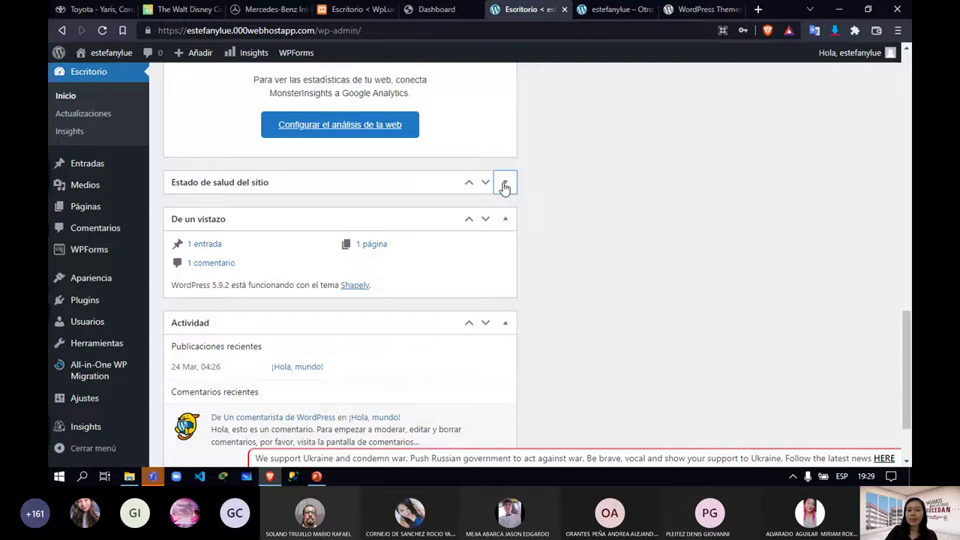
left_click(505, 184)
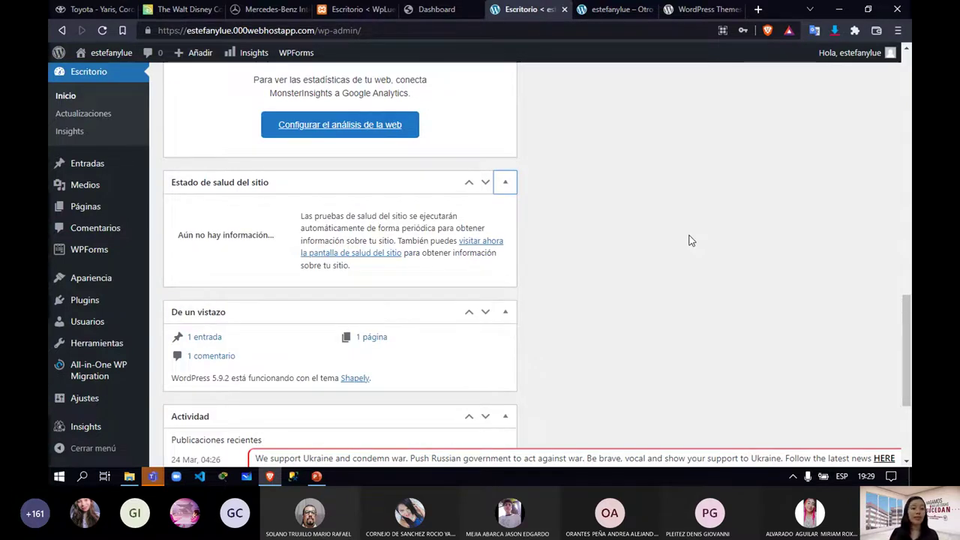
- Examine the De un vistazo, Actividad, WPForms and MonsterInsights widgets, ending at the top of the dashboard
scroll(677, 325, "down", 2)
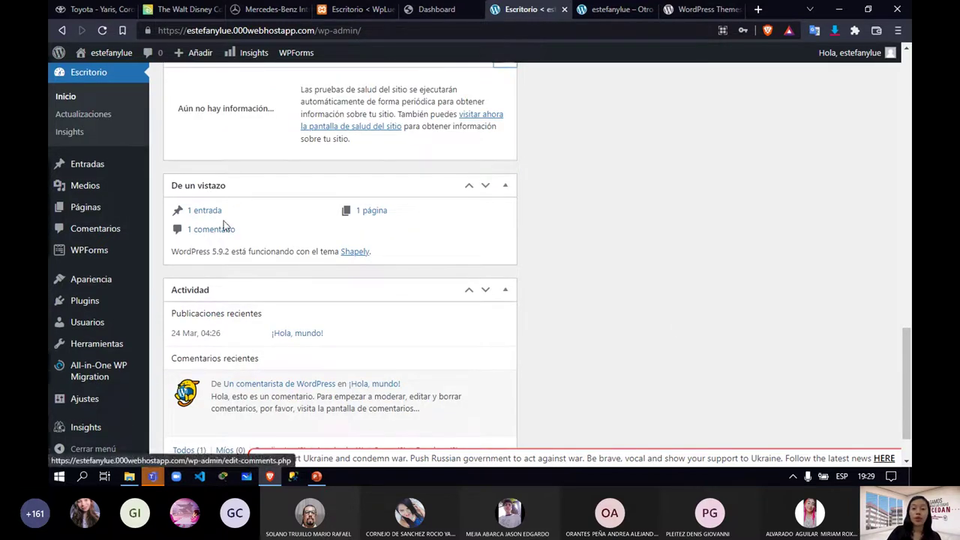
scroll(255, 248, "down", 1)
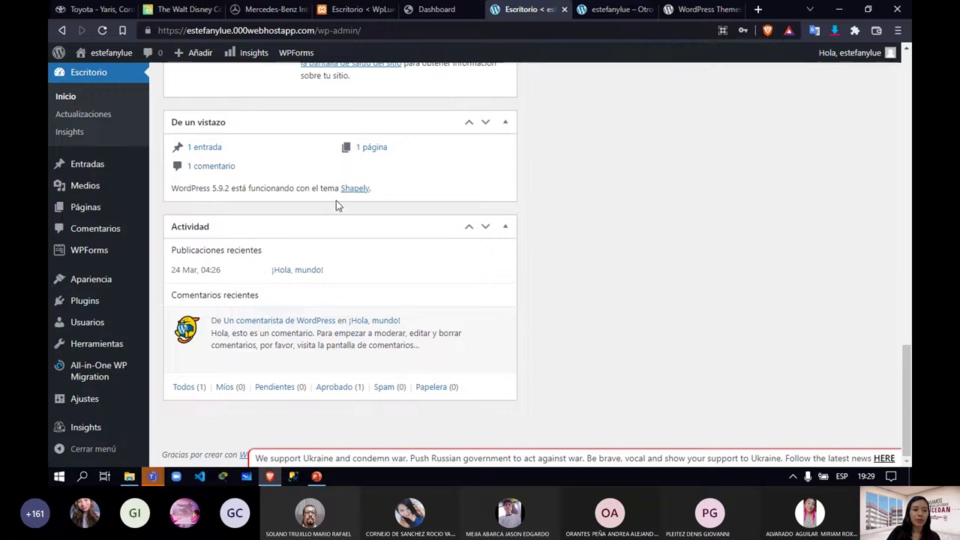
scroll(336, 201, "up", 5)
scroll(336, 201, "up", 5)
scroll(336, 200, "down", 2)
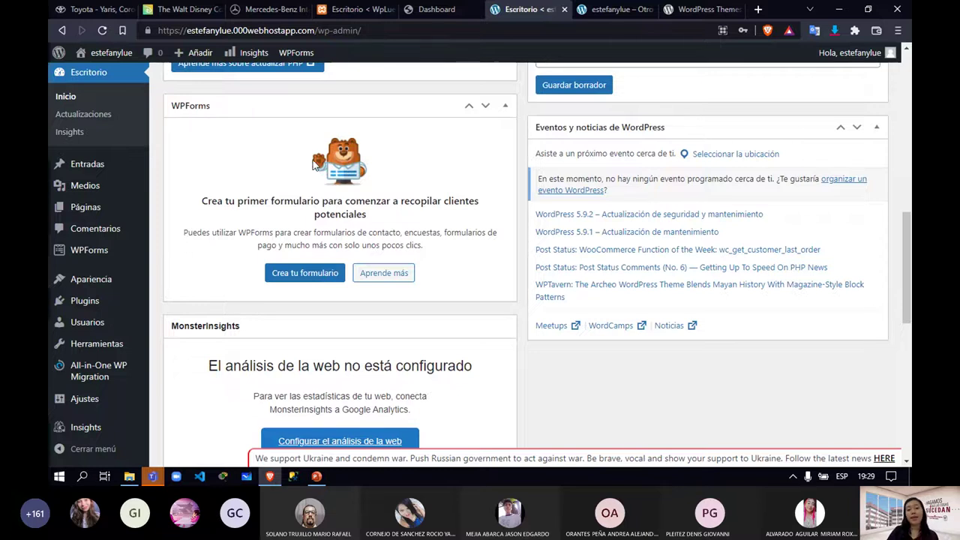
scroll(330, 165, "up", 8)
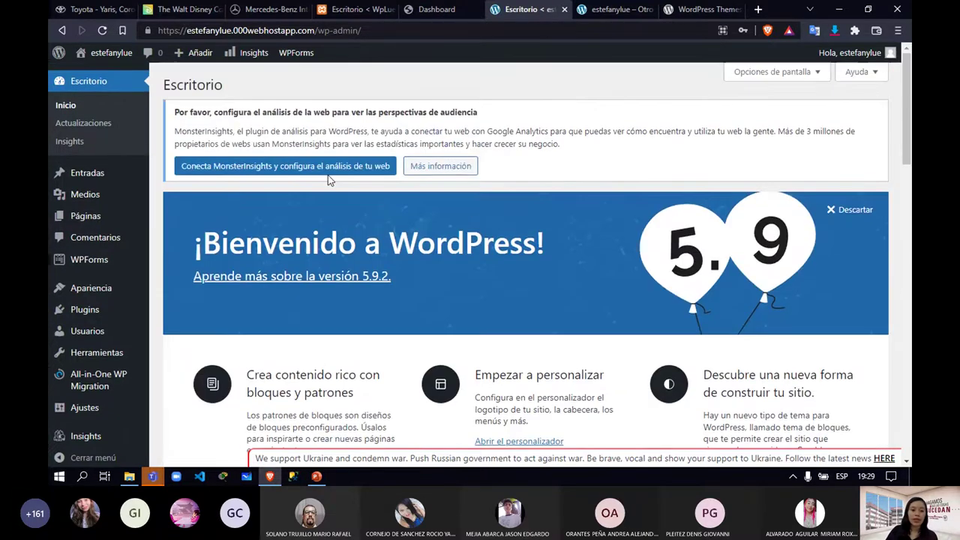
- Open the Entradas list with all posts of the hosted site
scroll(328, 175, "down", 1)
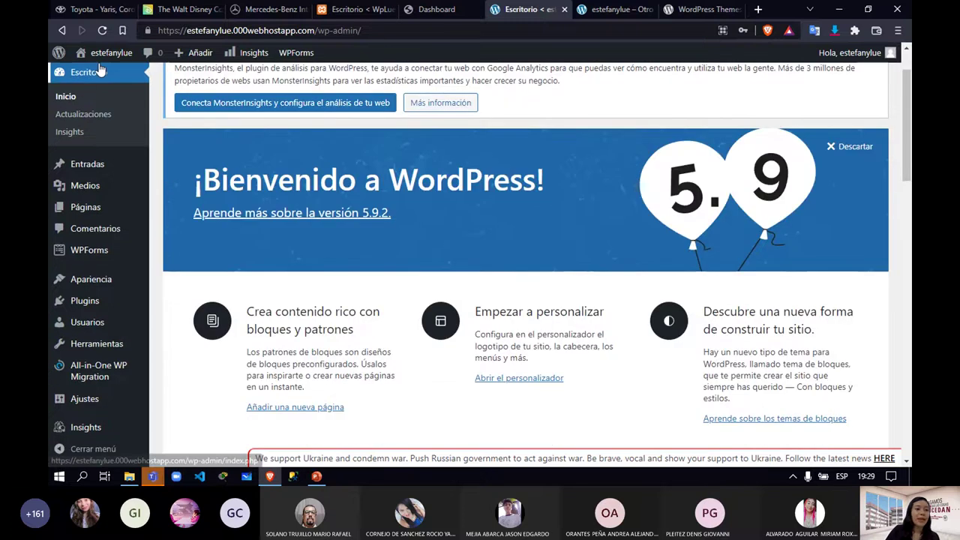
left_click(113, 169)
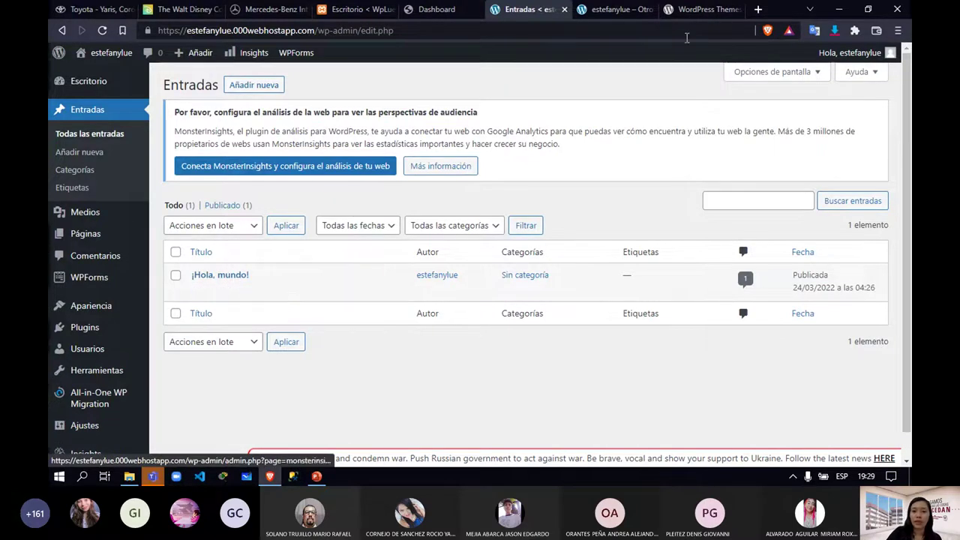
- View the ¡Hola, mundo! post and its comment on the public site, then return to the Entradas list
left_click(608, 10)
scroll(222, 203, "down", 3)
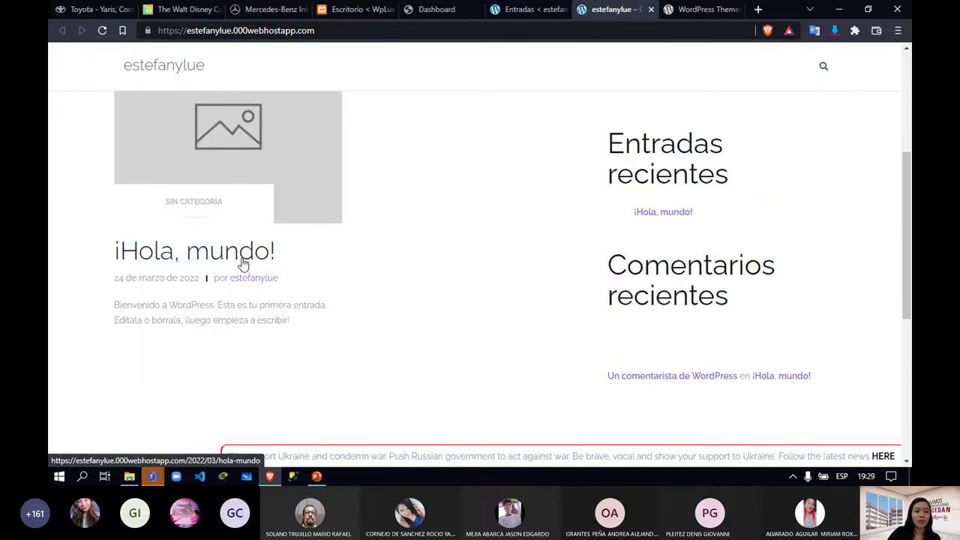
scroll(242, 264, "down", 4)
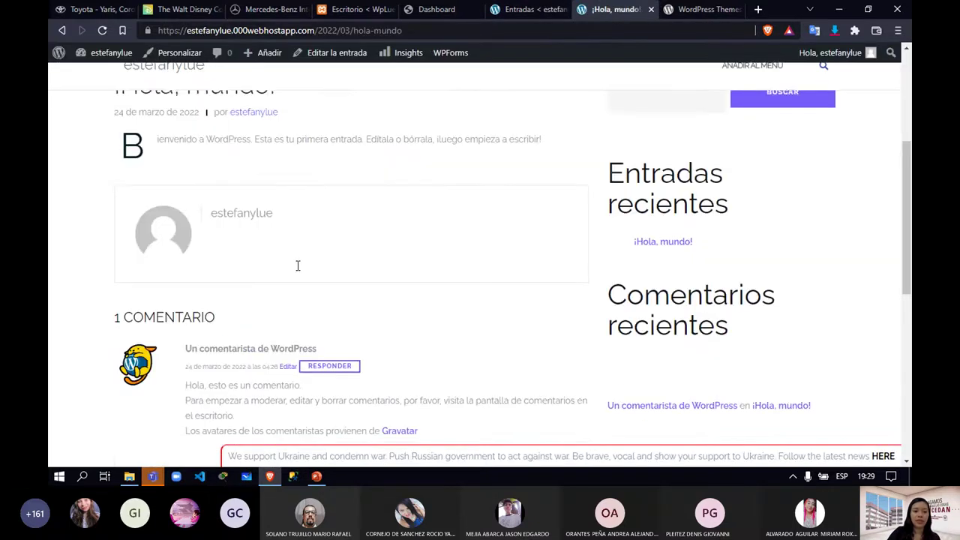
scroll(297, 251, "up", 8)
left_click(529, 9)
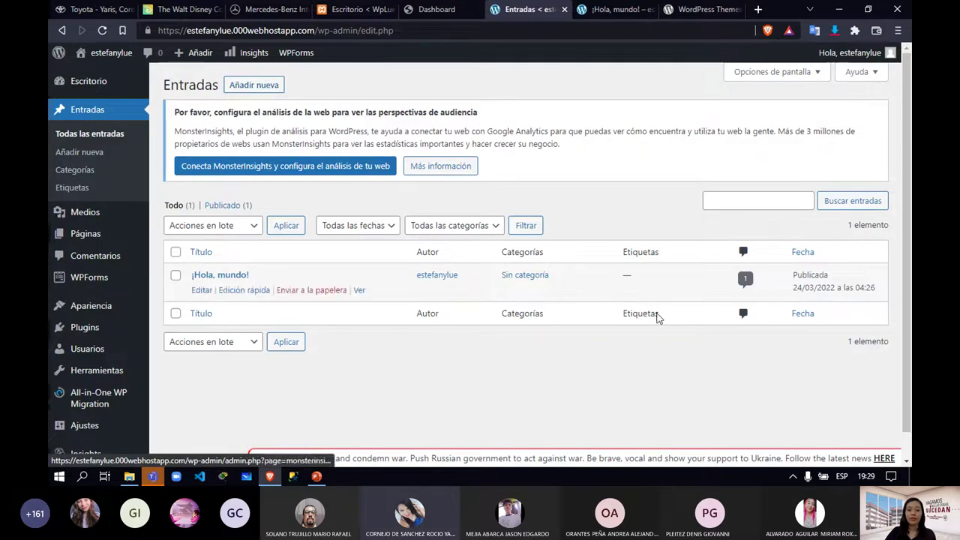
- Switch to the Teams meeting, toggle the microphone, and return to the Entradas list
mouse_move(152, 476)
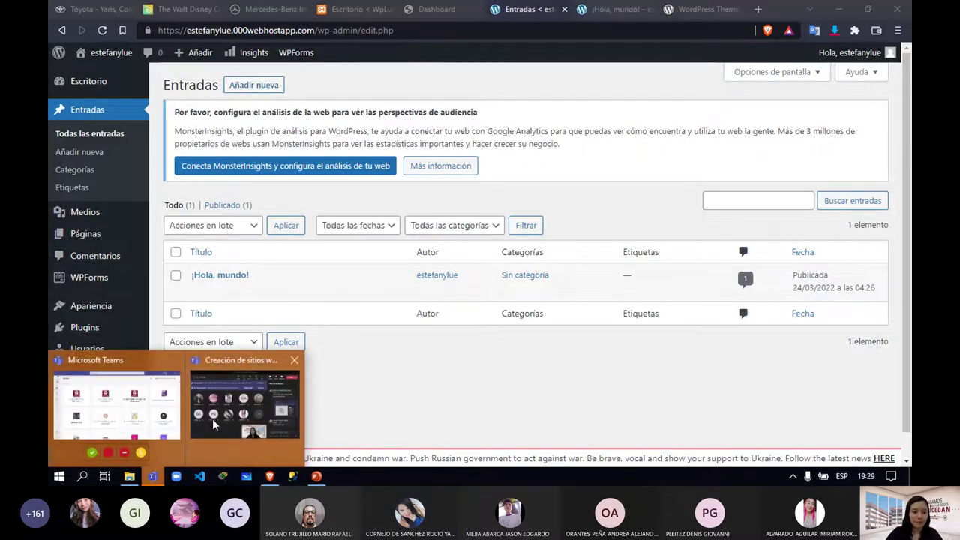
left_click(213, 419)
left_click(673, 54)
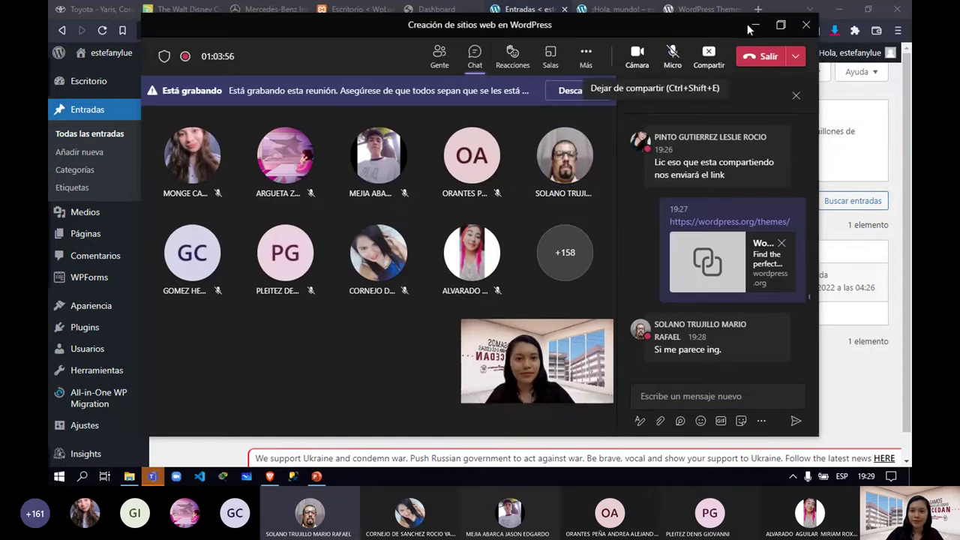
left_click(753, 27)
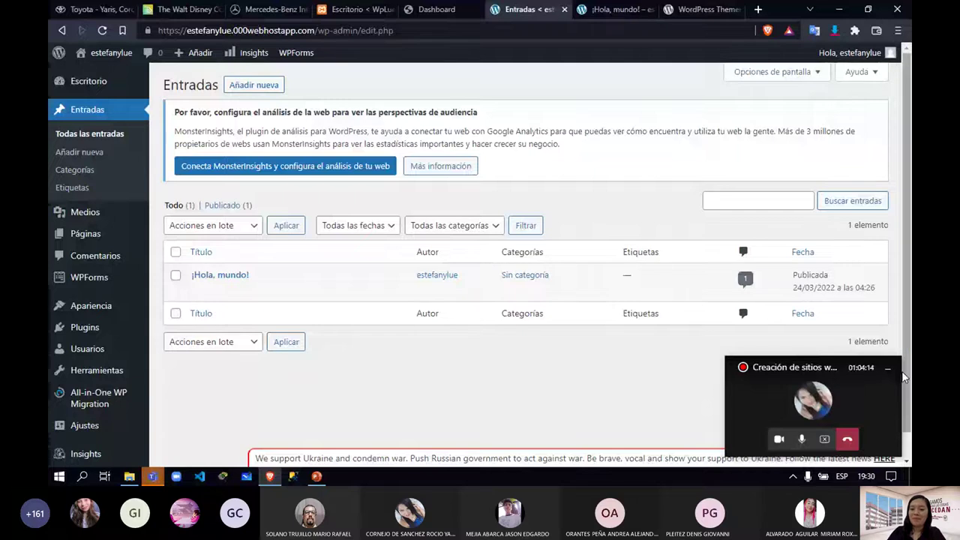
scroll(424, 355, "down", 1)
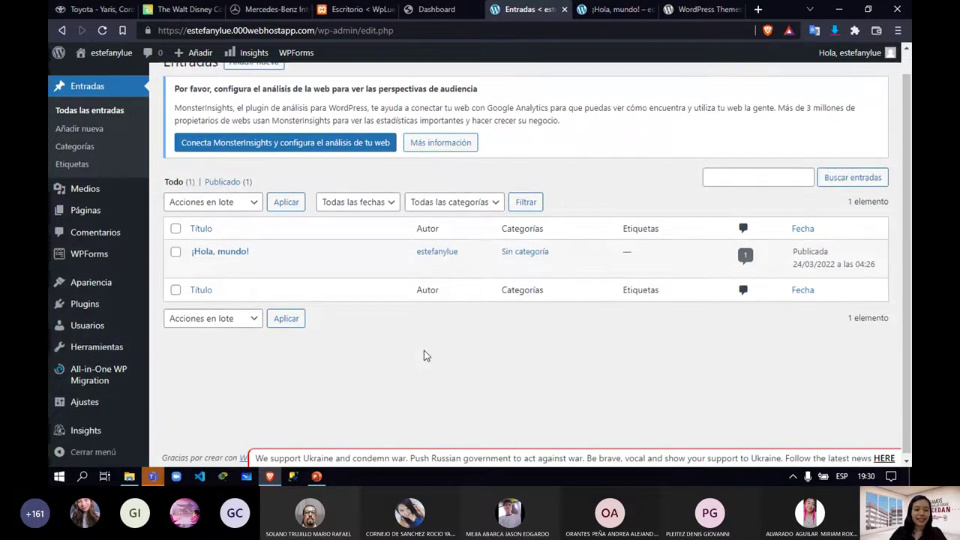
scroll(424, 355, "up", 1)
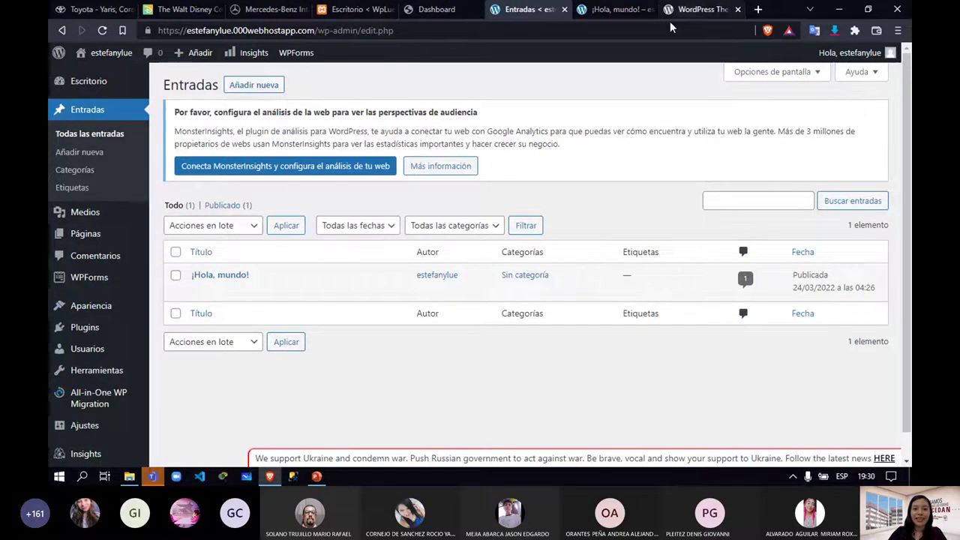
- Look through the published ¡Hola, mundo! post and go back to where it is listed on the site's home page
left_click(606, 9)
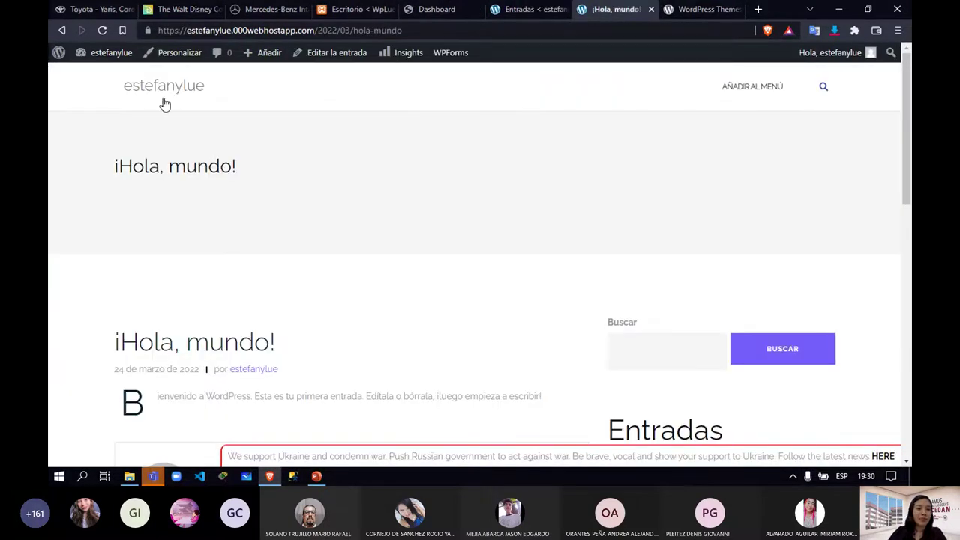
scroll(165, 175, "down", 5)
scroll(73, 54, "up", 5)
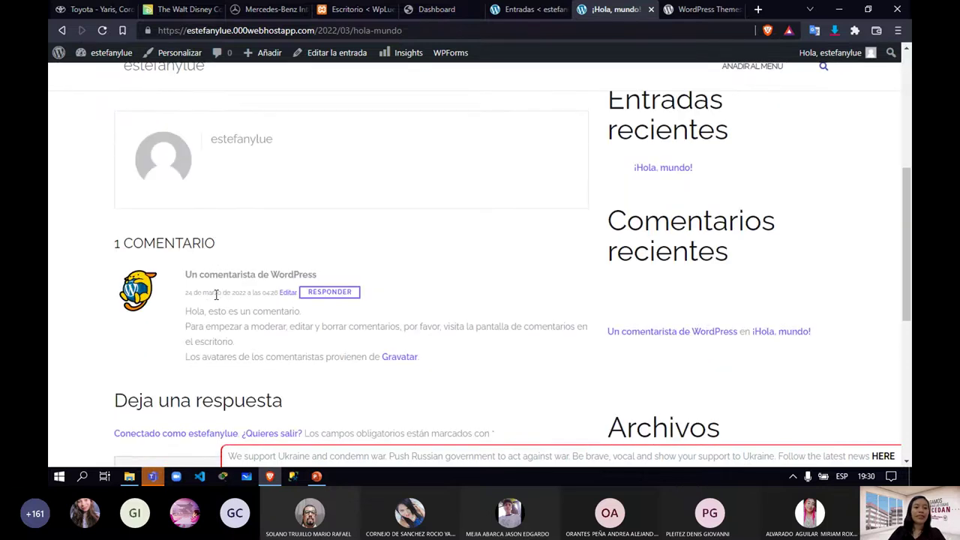
left_click(56, 31)
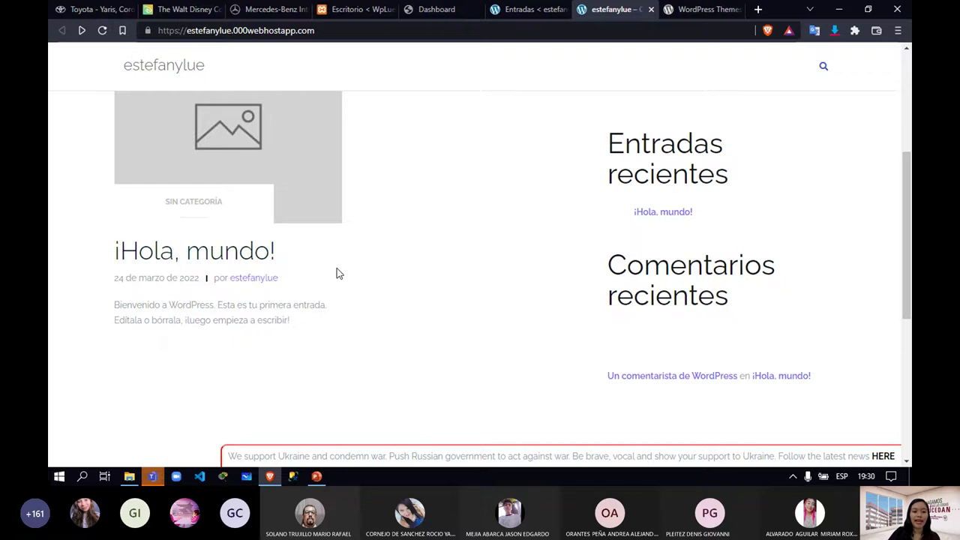
scroll(336, 274, "down", 1)
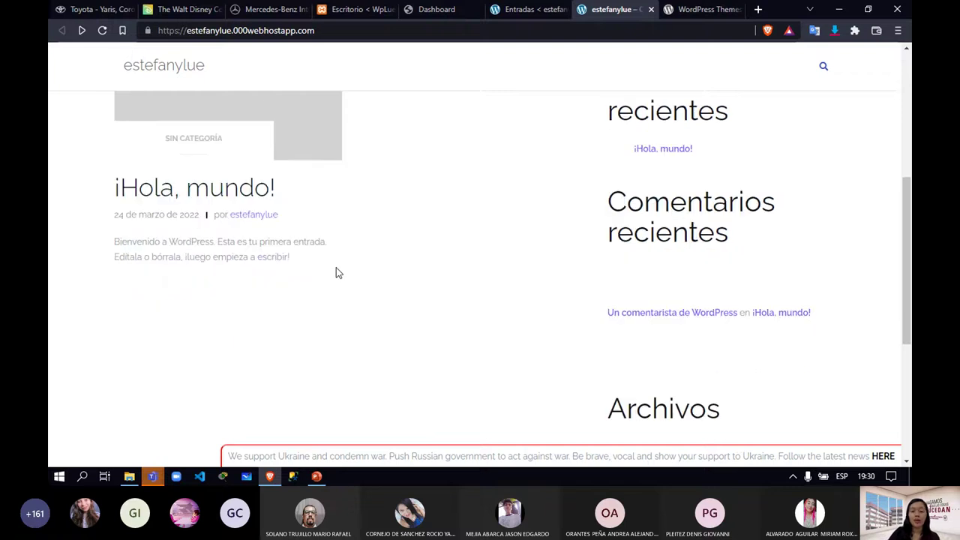
- Open tecnologica.utec.edu.sv in a new browser tab
left_click(759, 10)
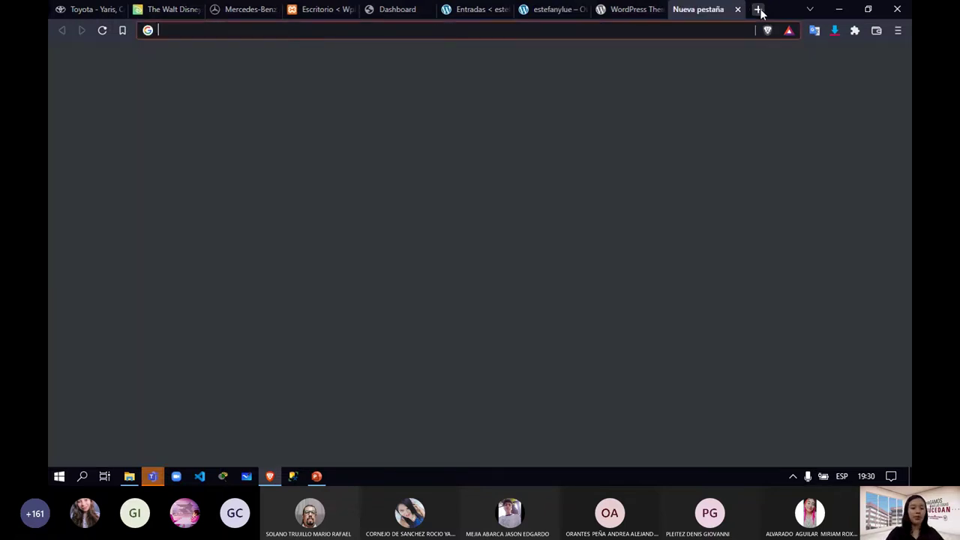
type("tec")
left_click_drag(330, 30, 259, 35)
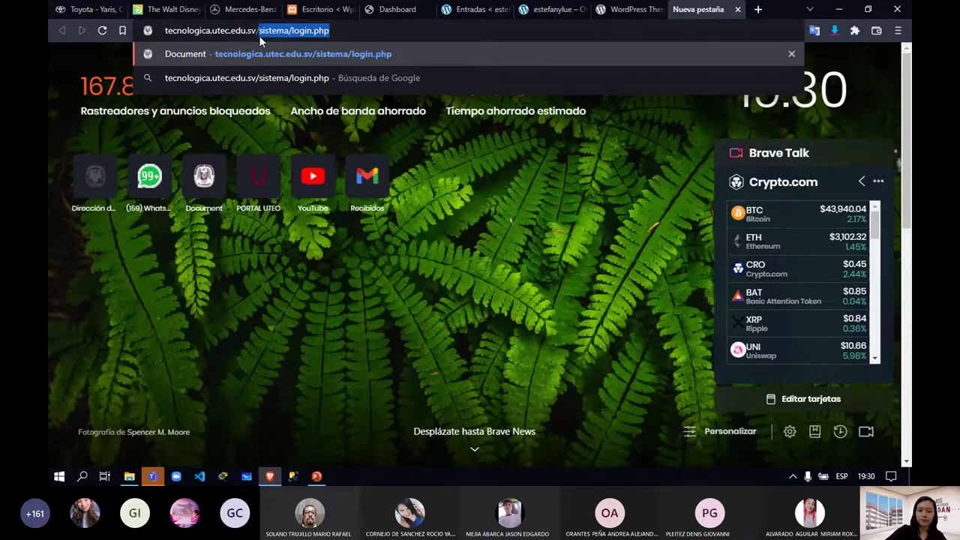
key("BackSpace")
key("Return")
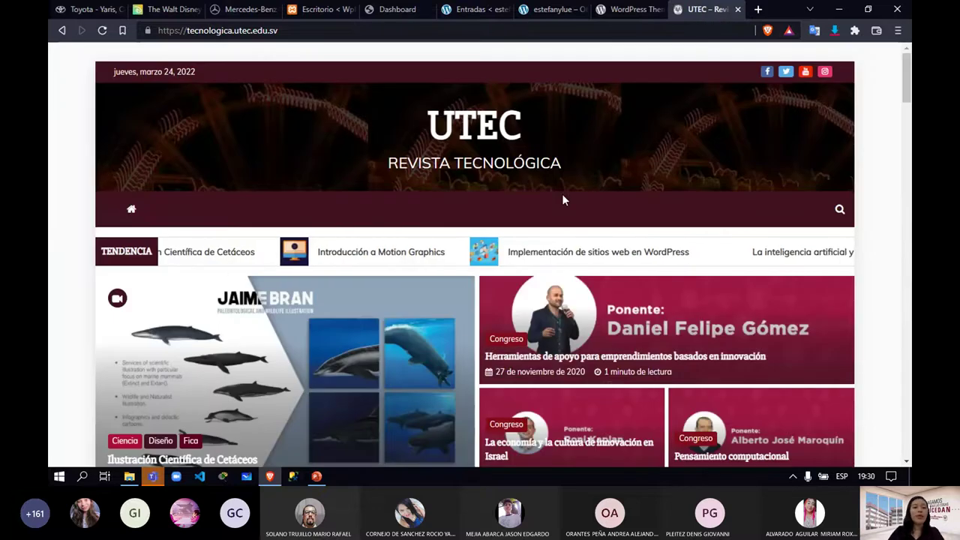
- Browse the magazine's posts, open Ilustración Científica de Cetáceos and look through it down to its related posts
scroll(564, 199, "down", 10)
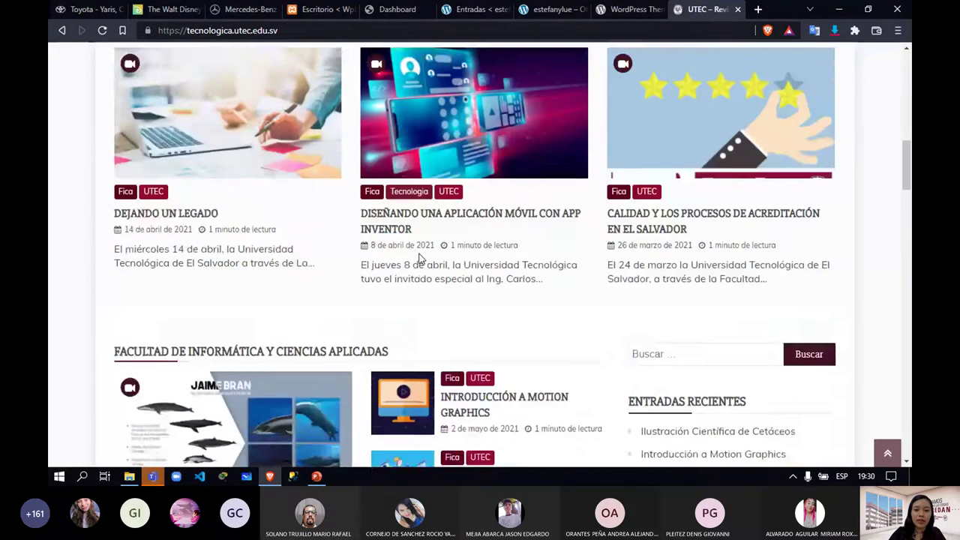
scroll(255, 330, "down", 2)
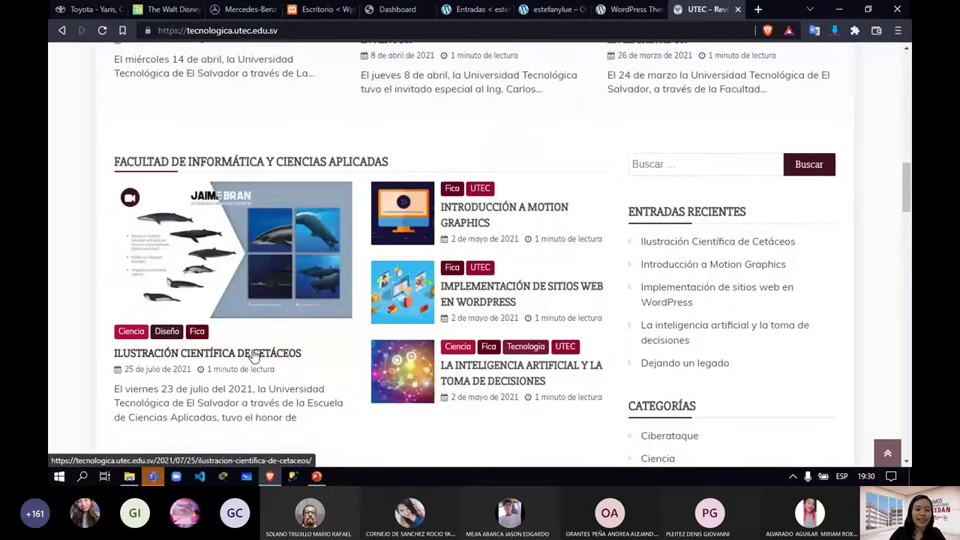
left_click(253, 357)
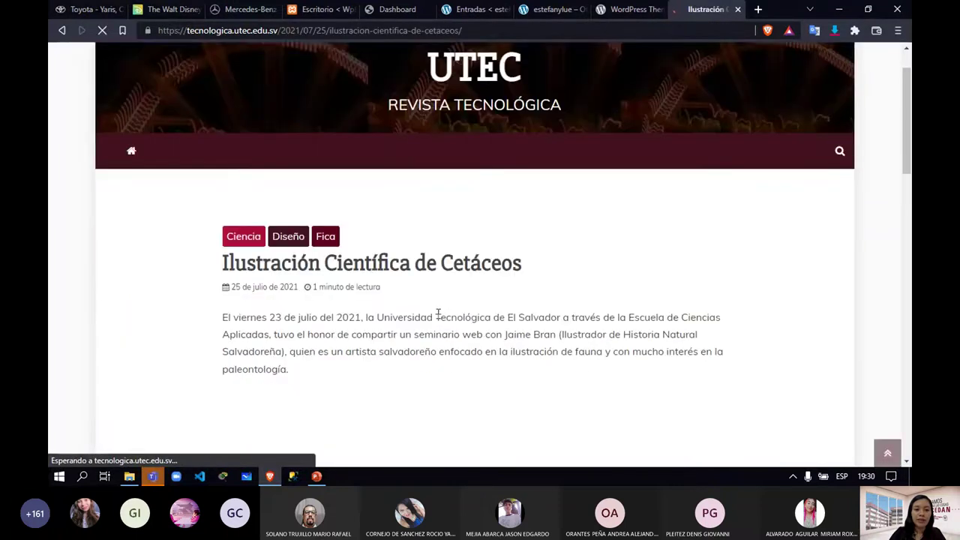
scroll(438, 314, "down", 4)
scroll(438, 313, "down", 5)
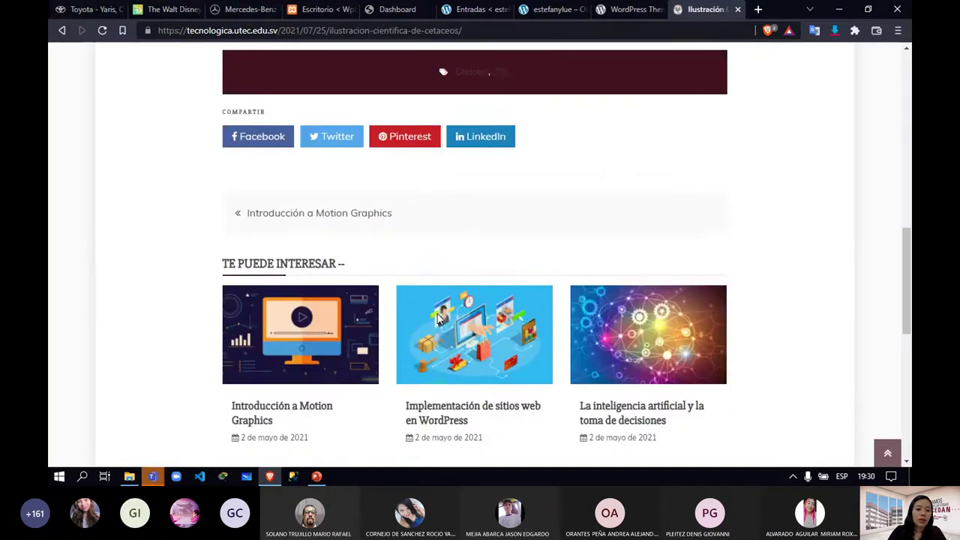
scroll(438, 315, "down", 1)
- Open the related post La inteligencia artificial y la toma de decisiones and look through its content
left_click(620, 301)
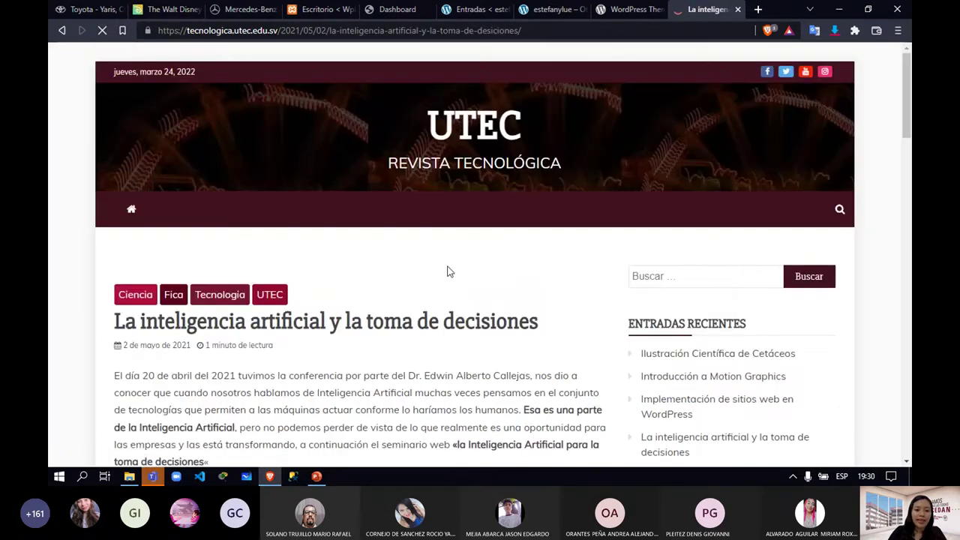
scroll(446, 270, "down", 7)
scroll(446, 270, "down", 2)
scroll(445, 271, "up", 10)
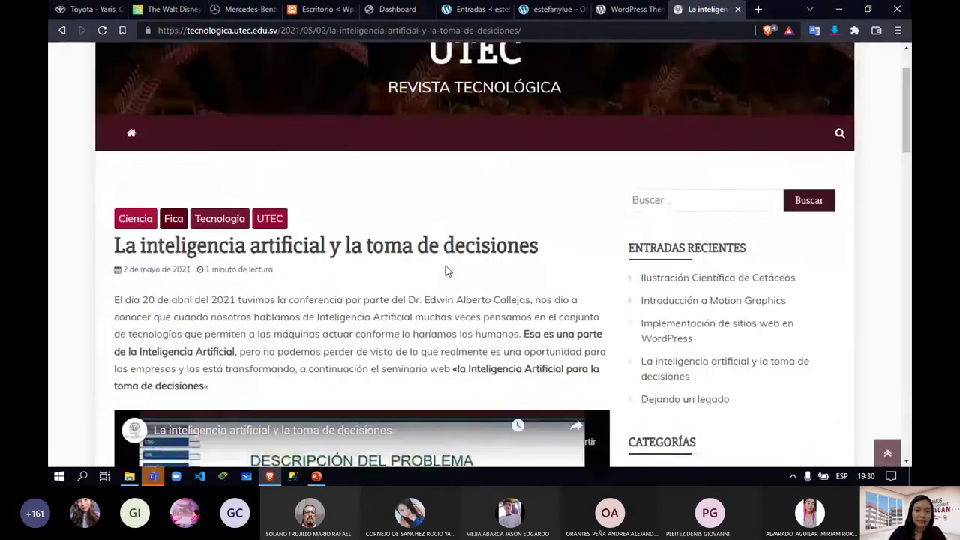
- Return to the UTEC magazine's home page and look through its listed posts as examples of entries
left_click(549, 9)
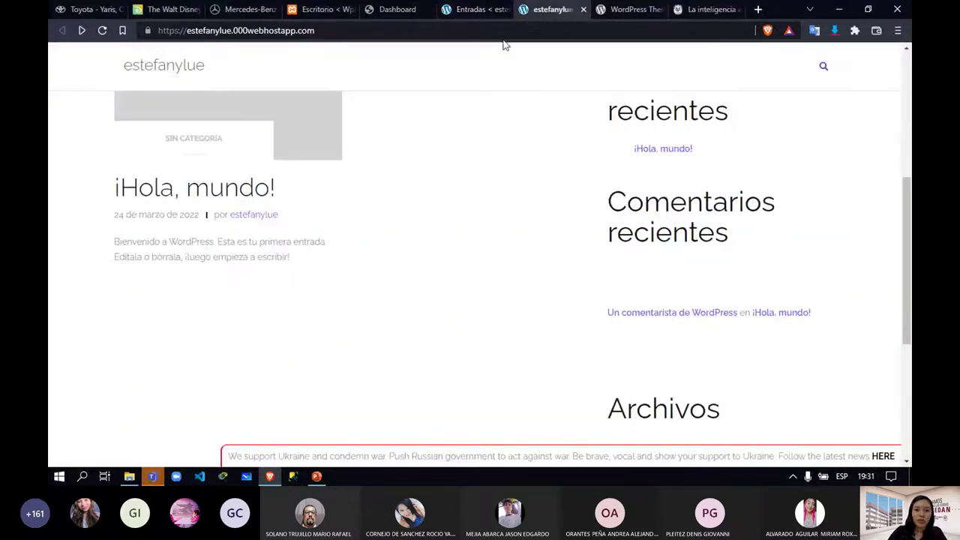
left_click(460, 10)
left_click(707, 9)
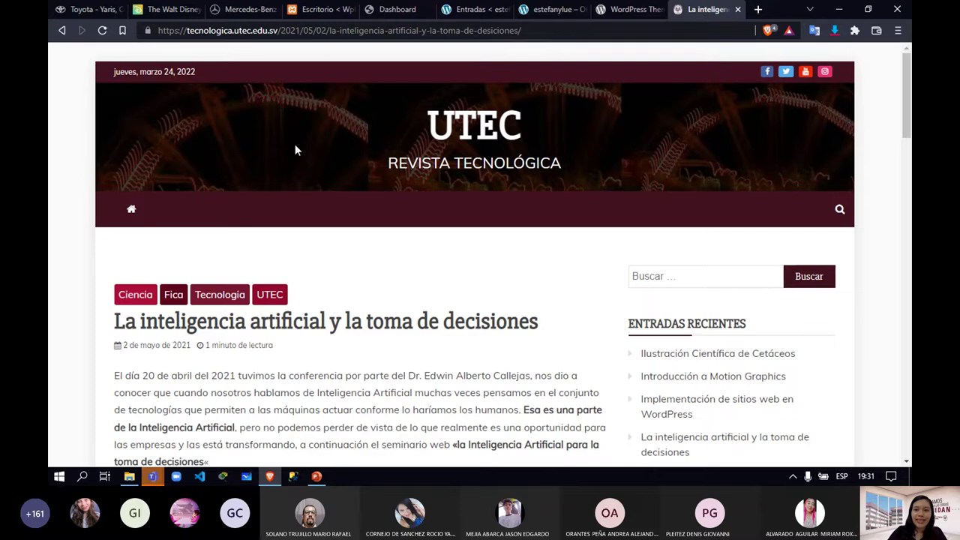
left_click(133, 212)
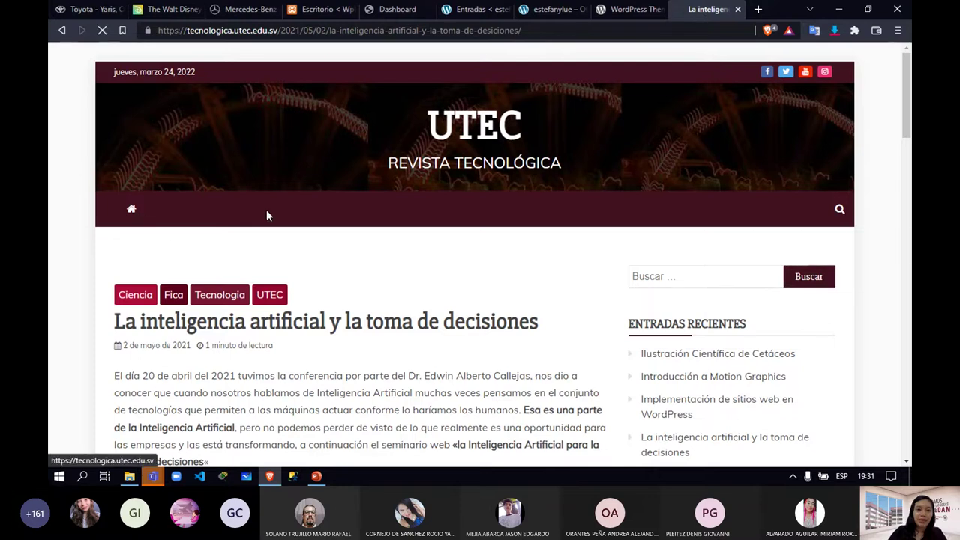
scroll(401, 287, "down", 10)
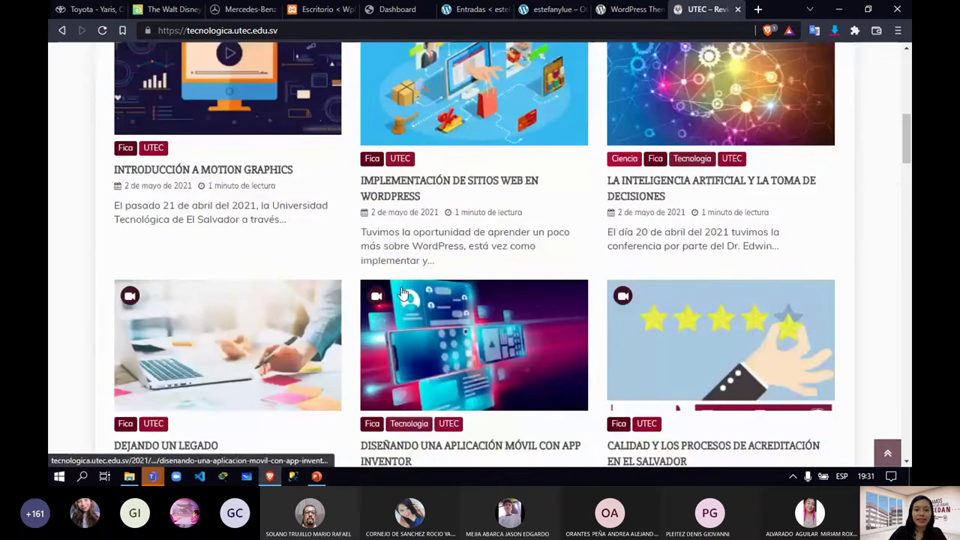
scroll(401, 292, "down", 5)
- Create a new post titled "Seminario Utec" on the hosted site, dismissing the block editor's welcome guide
left_click(473, 9)
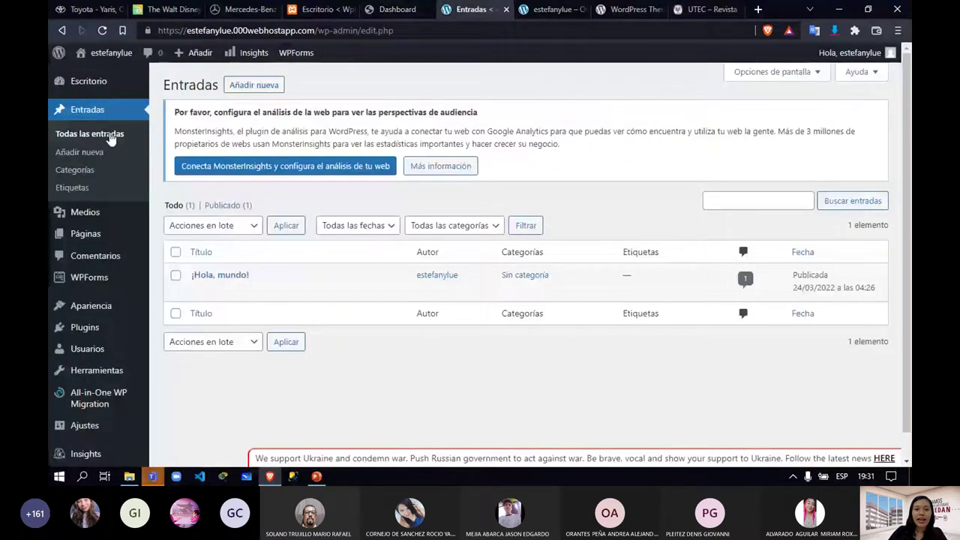
left_click(263, 83)
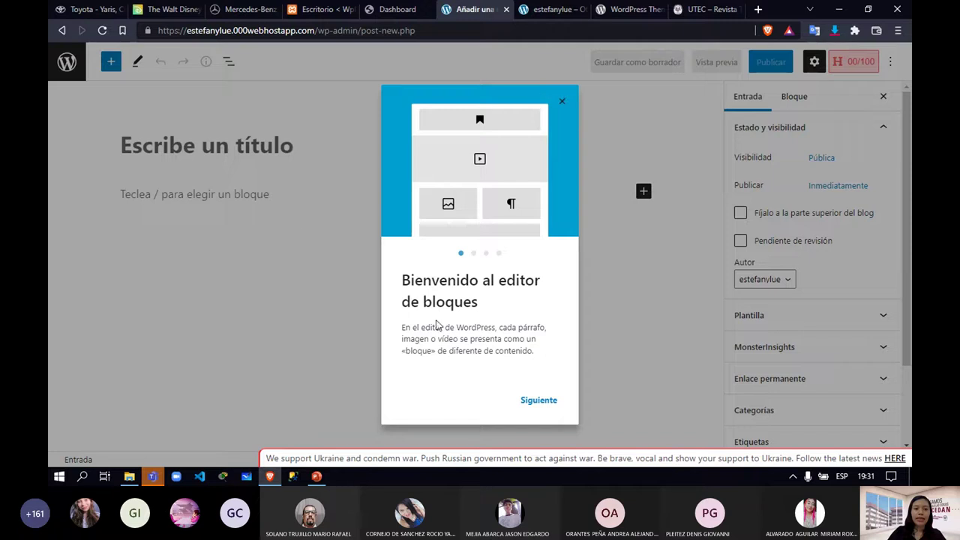
left_click(540, 403)
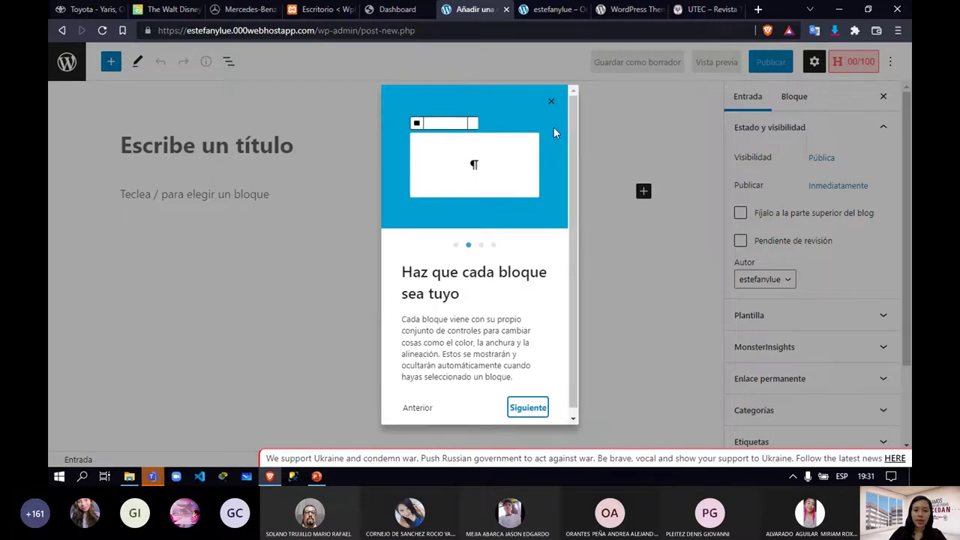
left_click(550, 100)
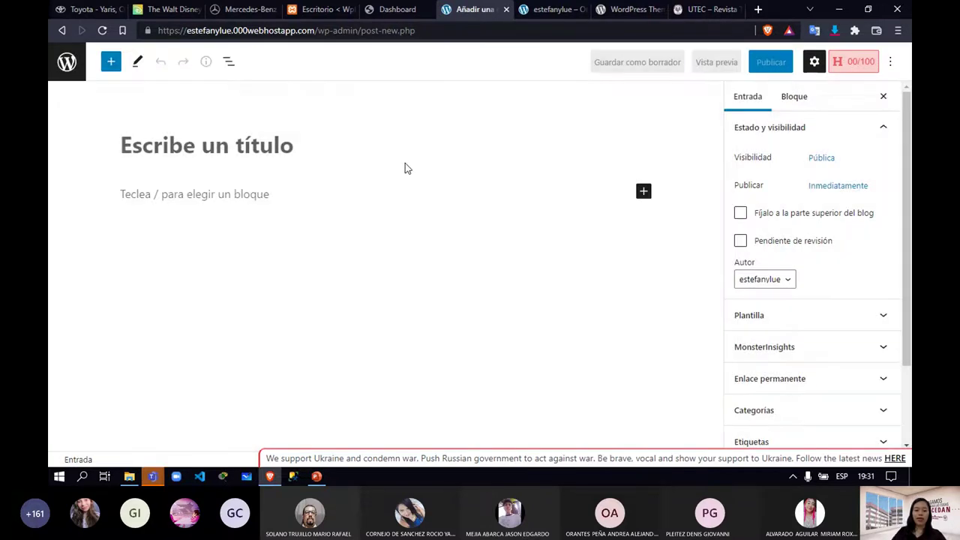
type("Sem")
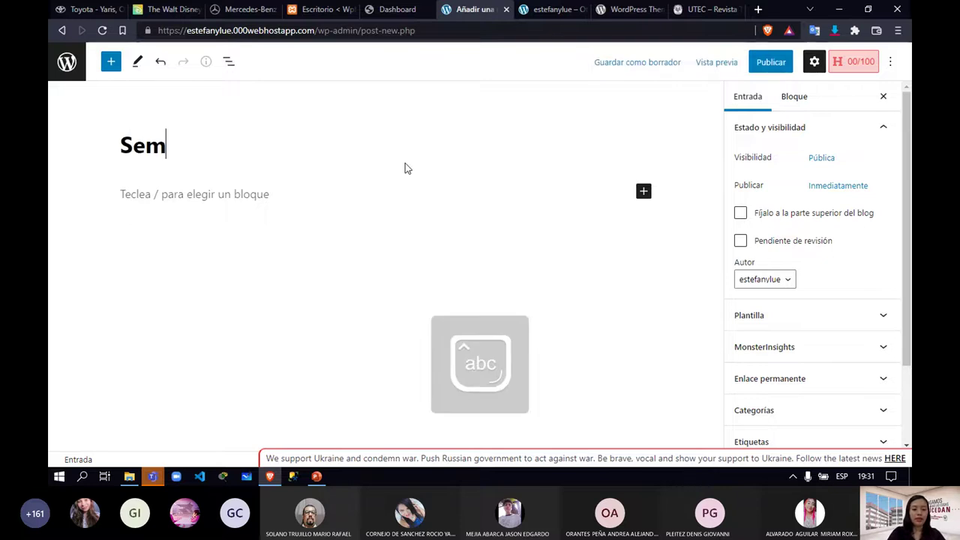
type("inario Utec")
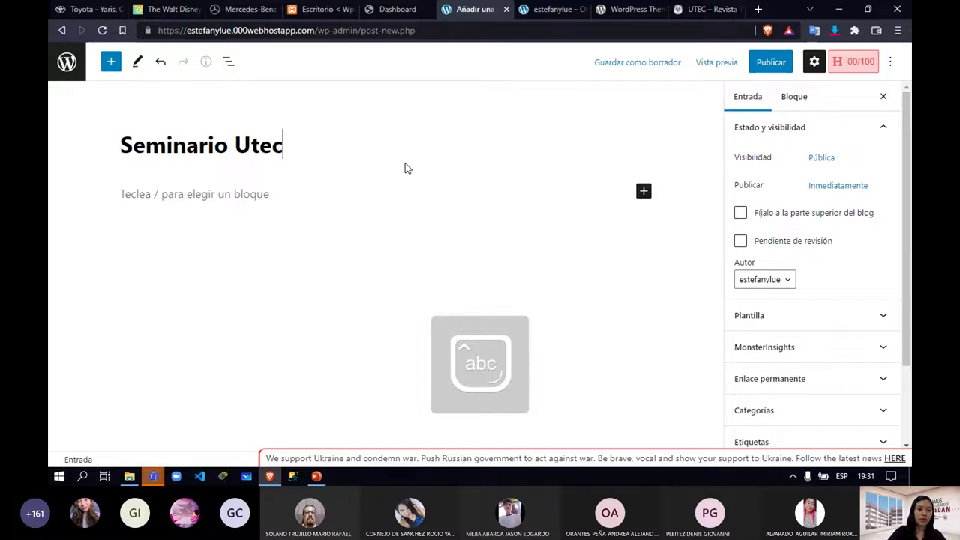
- Write the paragraph "Hola a todos, ¿Cómo están?" as the body of the Seminario Utec post
left_click(245, 197)
key("Caps_Lock")
type("H")
key("Caps_Lock")
type("ola a todos, ¿")
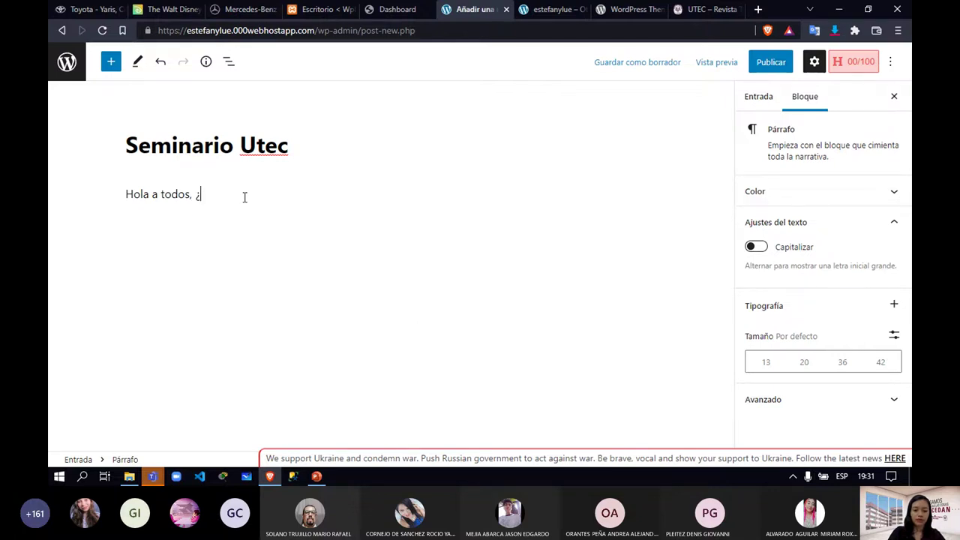
type("Cómo")
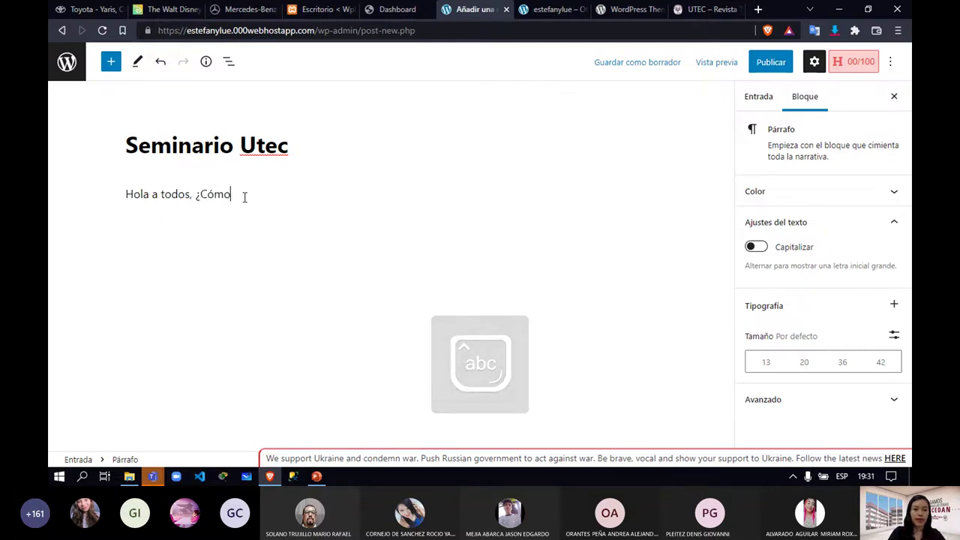
type(" estám")
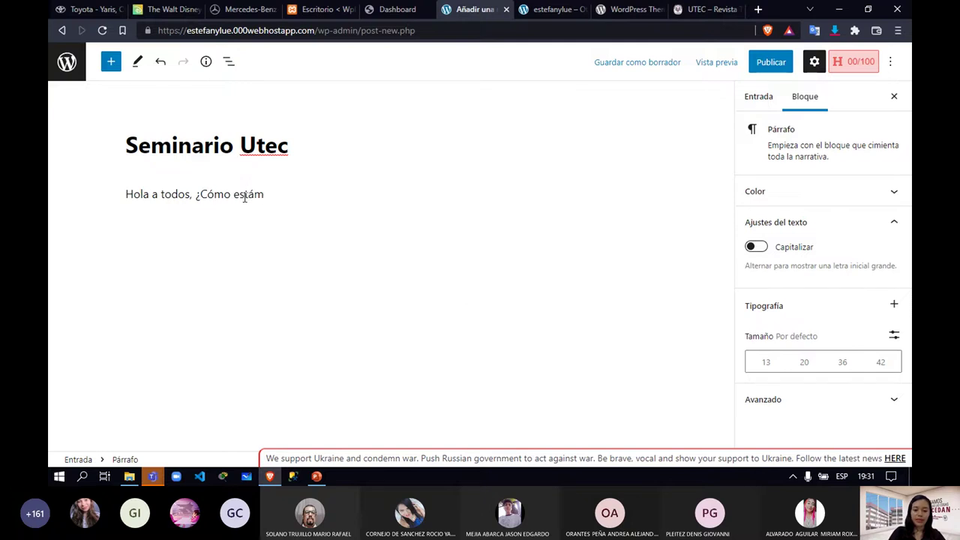
type("=")
key("BackSpace")
type("?")
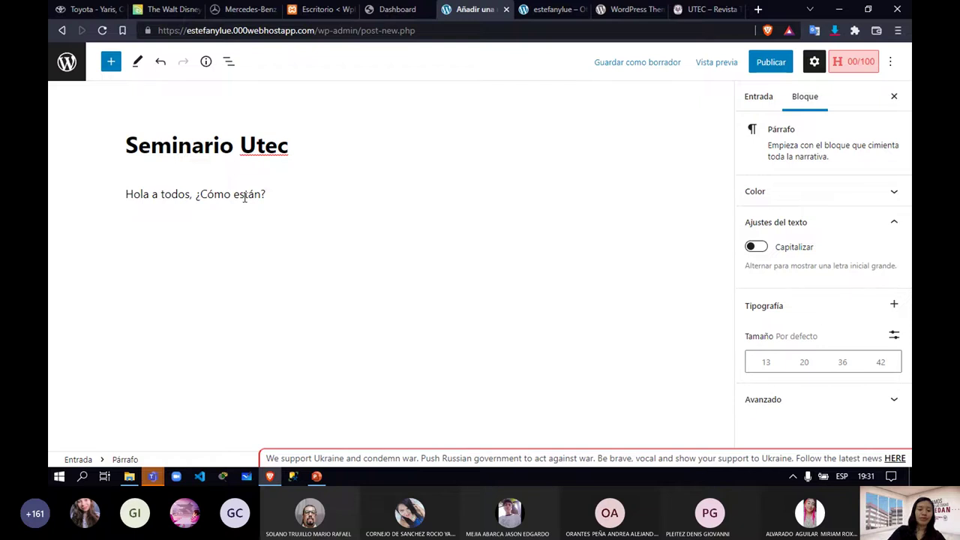
- Insert an empty Image block below the greeting paragraph from the full block library
key("Return")
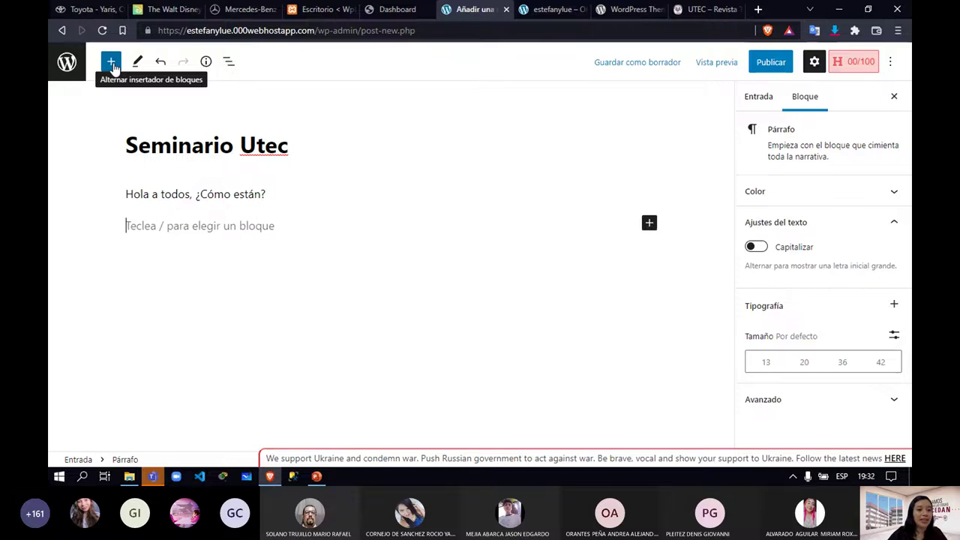
left_click(111, 62)
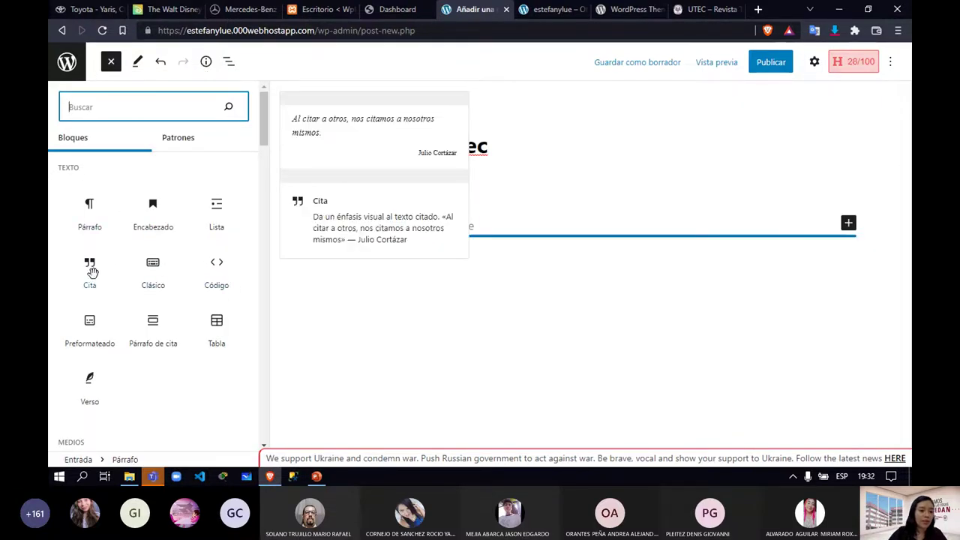
scroll(204, 216, "down", 1)
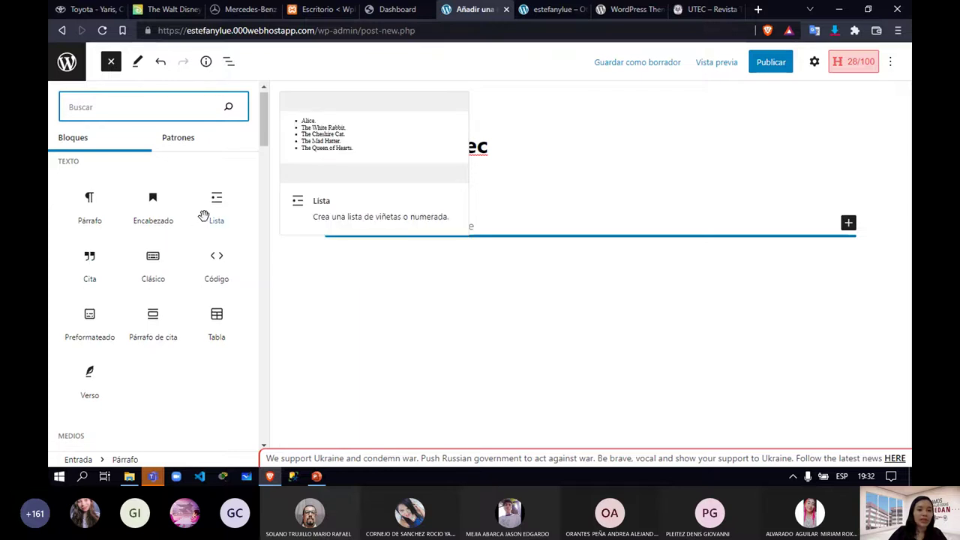
scroll(204, 217, "down", 3)
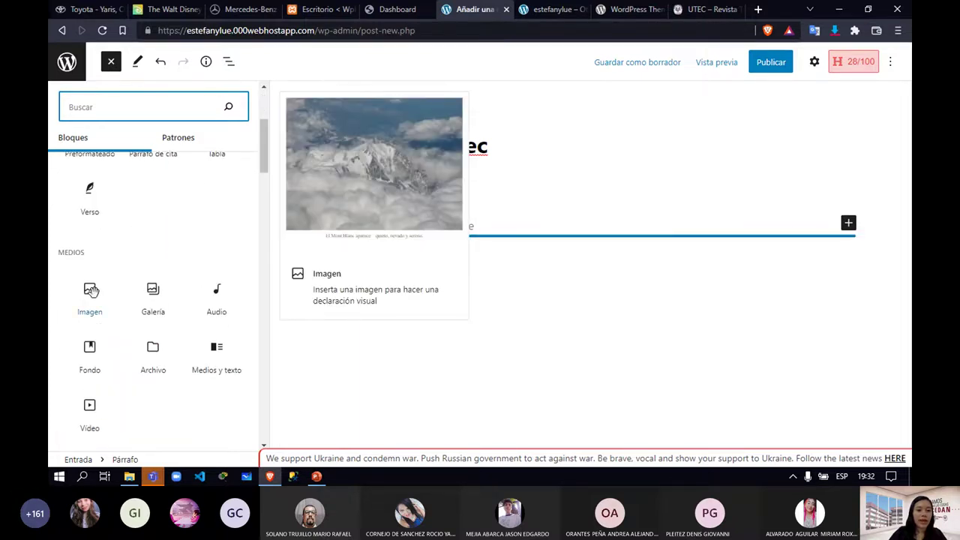
left_click(91, 291)
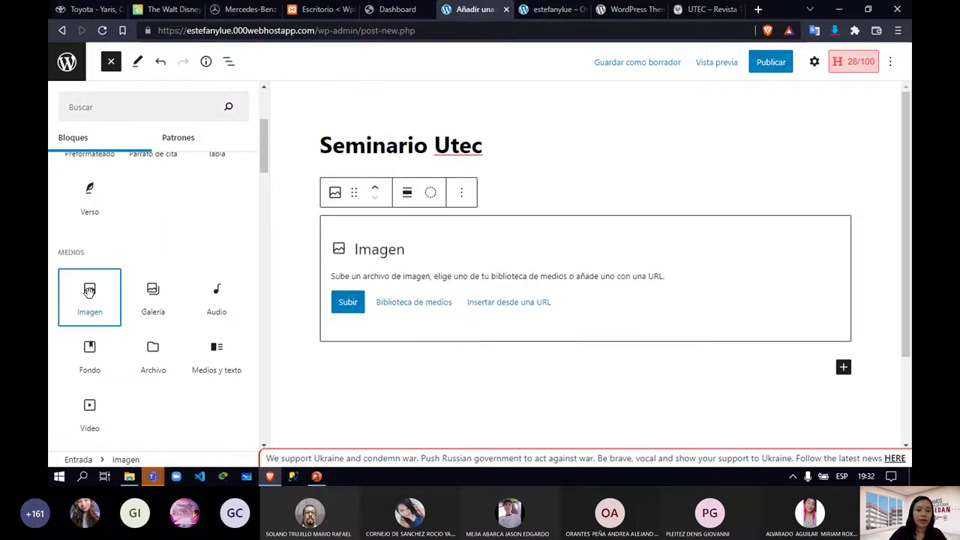
- Search Google Images for "utec logo" in a new browser tab and open the Universidad Tecnológica de El Salvador seal
left_click(757, 9)
type("ut")
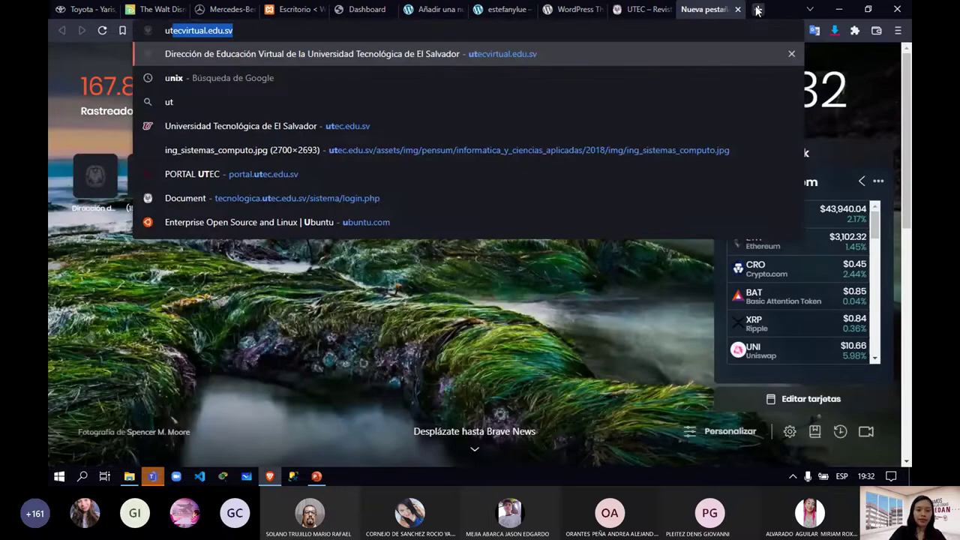
type("ec lo")
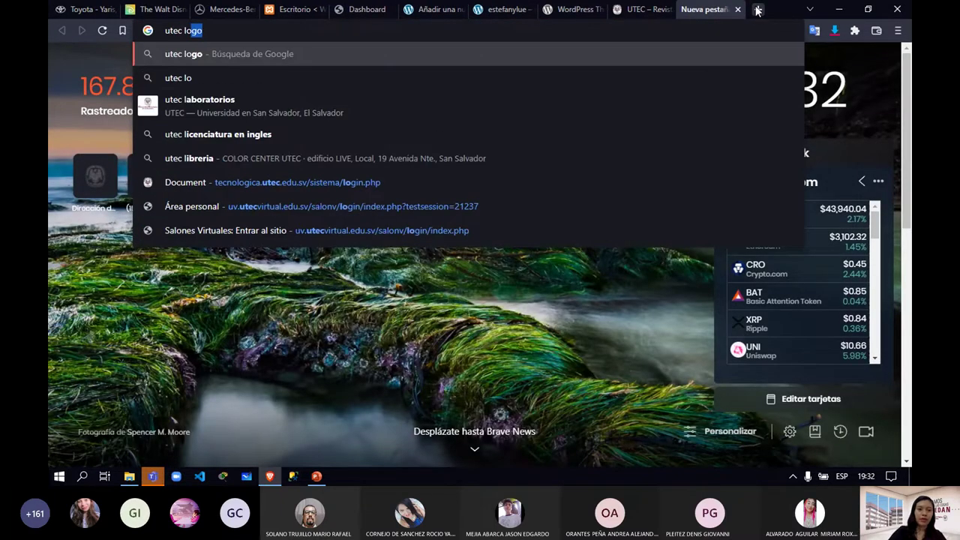
key("Return")
left_click(403, 288)
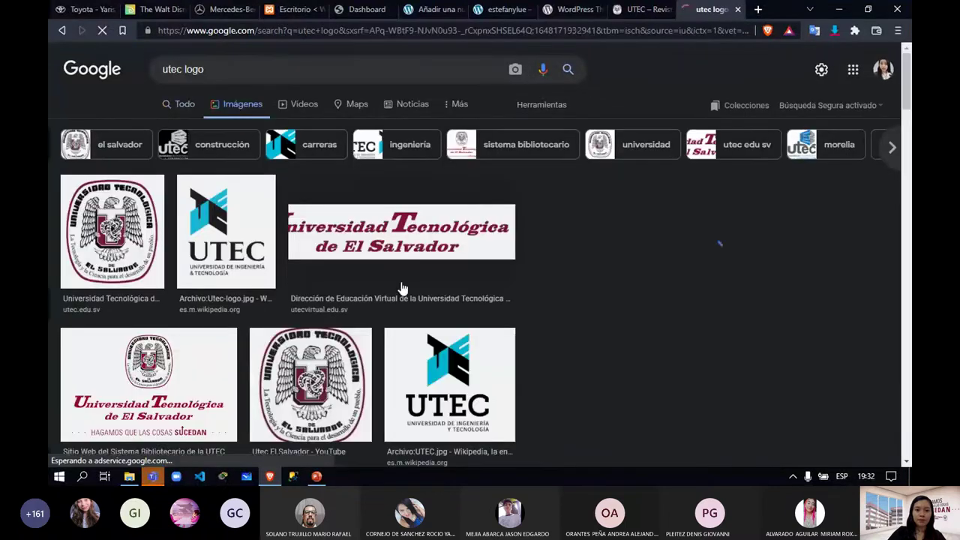
left_click(103, 253)
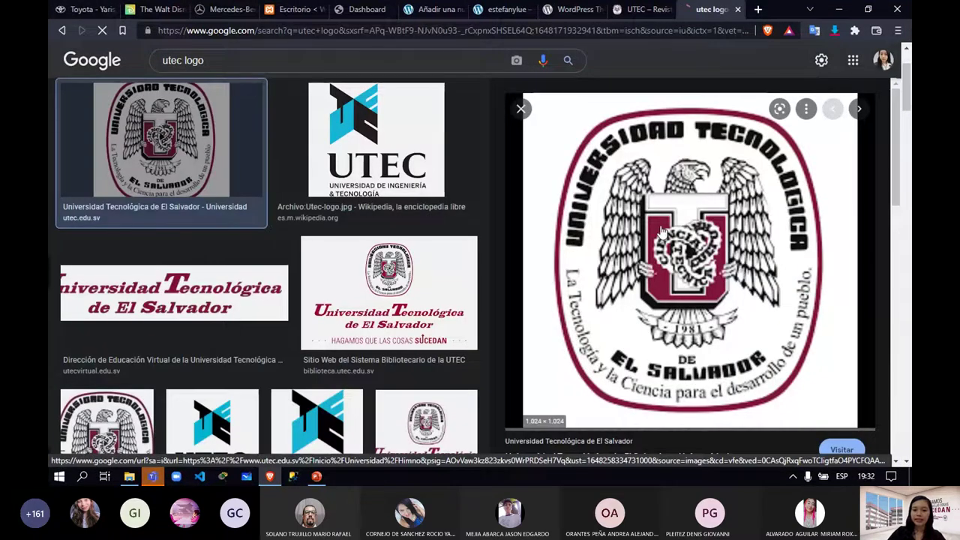
- Save the university seal image to the Escritorio folder as brand.png
right_click(848, 223)
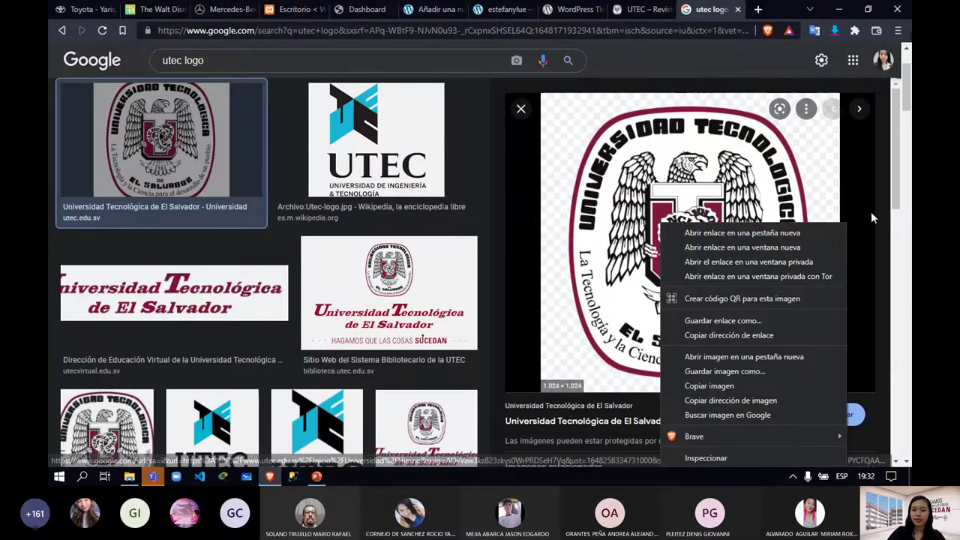
left_click(730, 374)
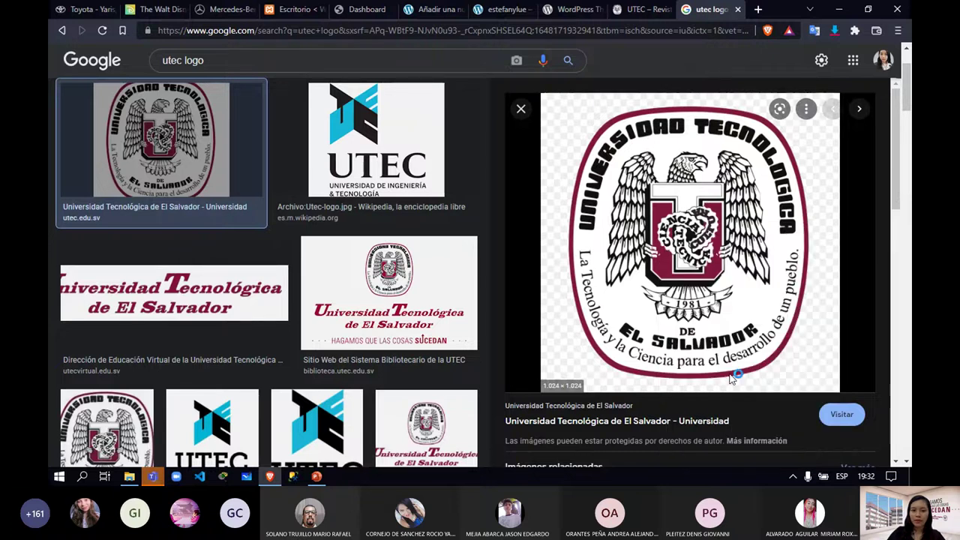
left_click(102, 98)
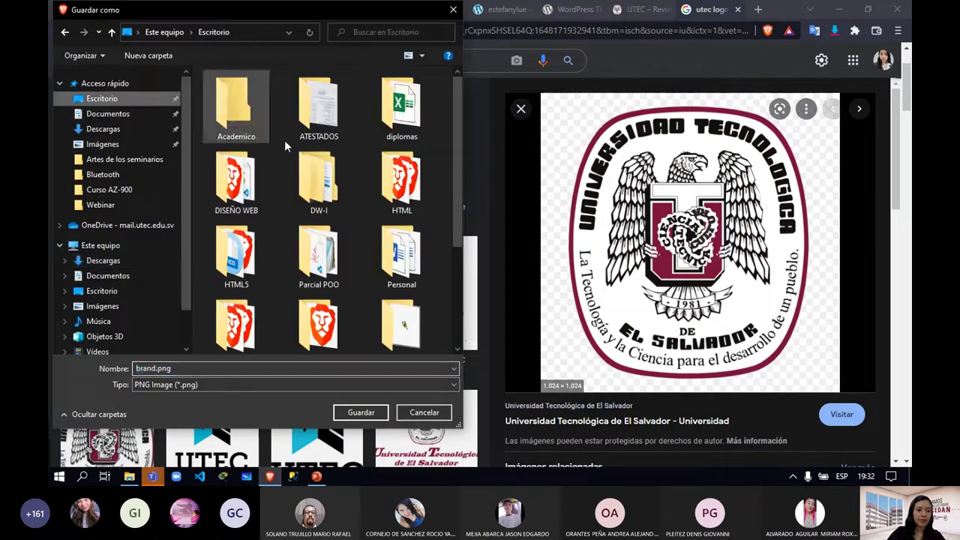
left_click(252, 32)
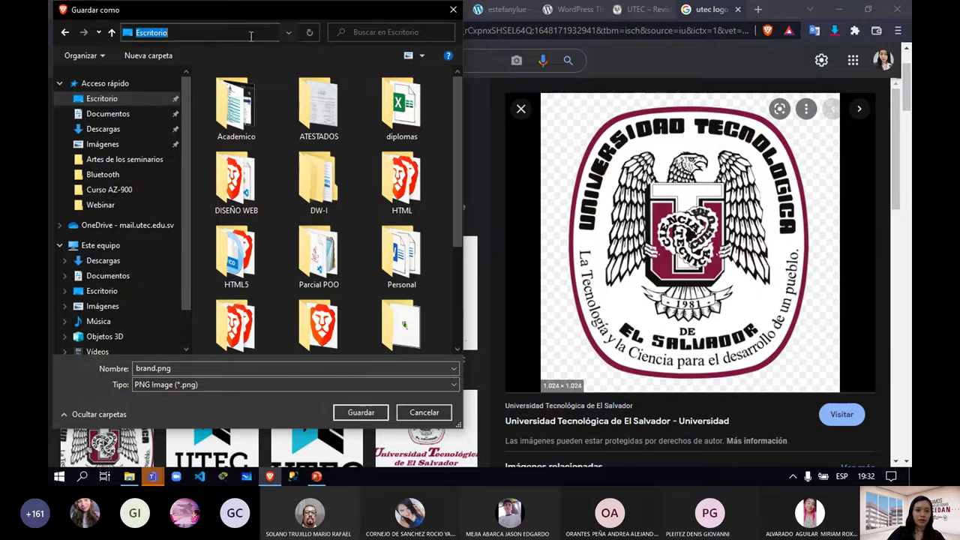
left_click(360, 412)
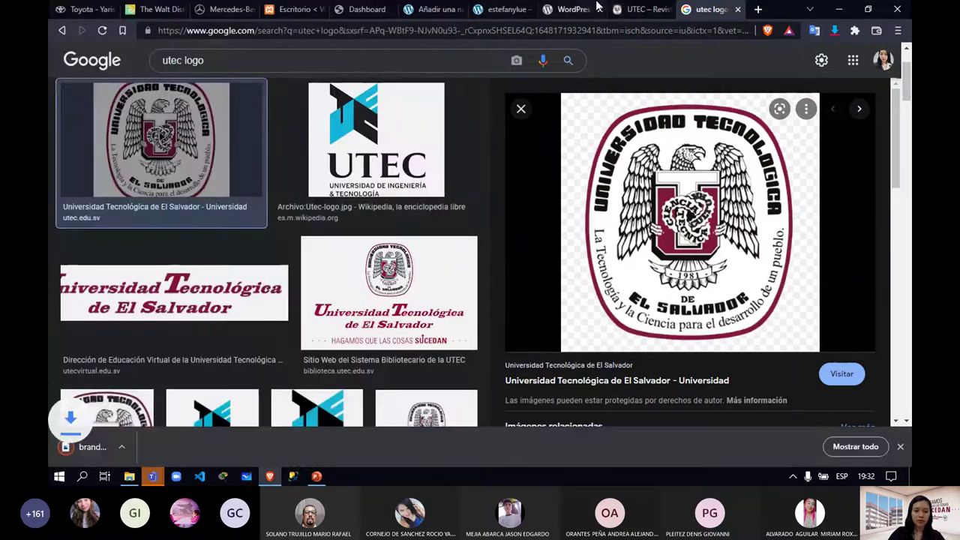
- Return to the browser tab where the Seminario Utec post is being edited
left_click(502, 9)
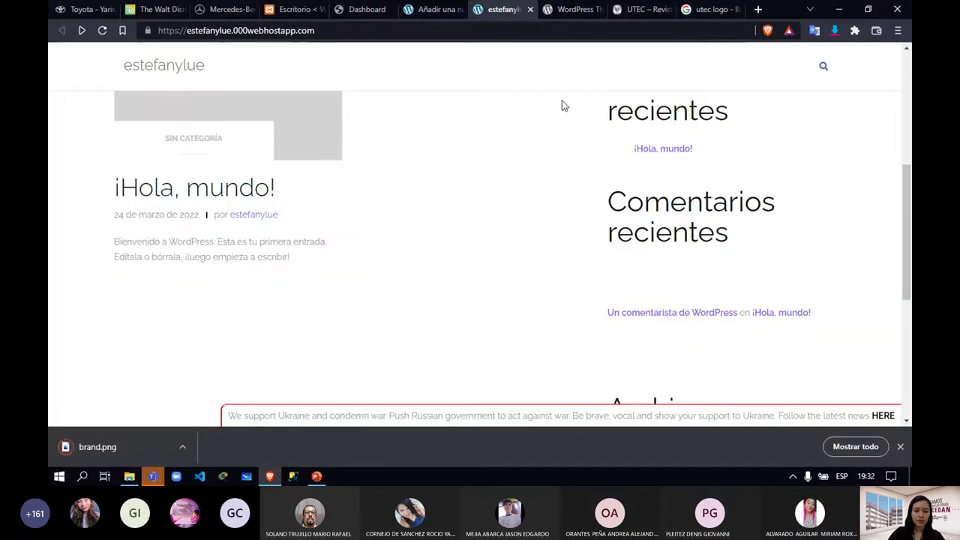
left_click(428, 10)
left_click(548, 161)
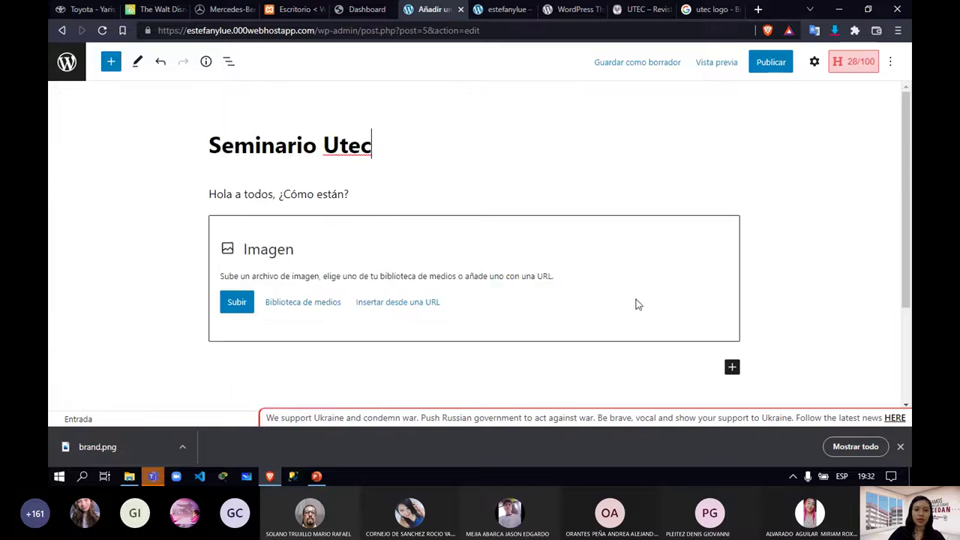
- Delete the empty Image block from the post, dismissing the browser's download bar
left_click(697, 295)
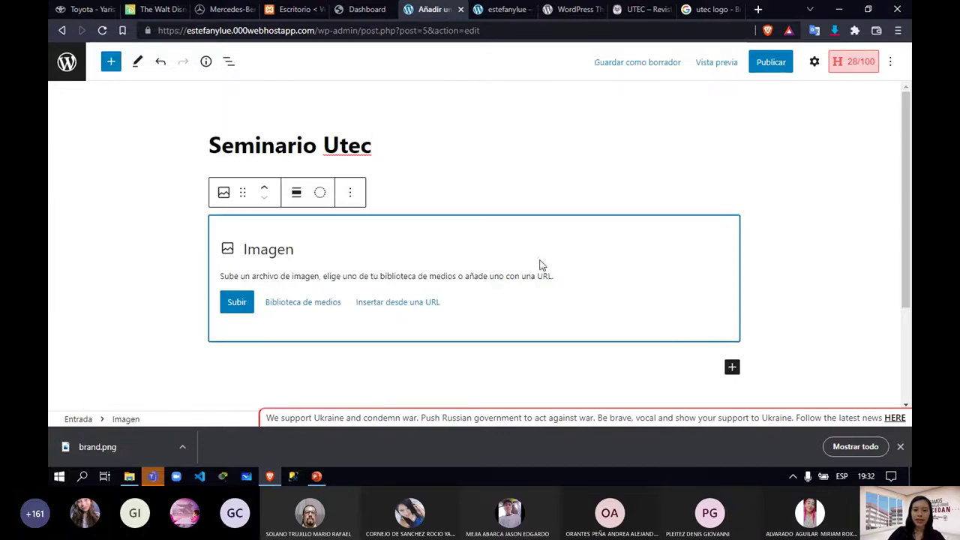
left_click(355, 200)
scroll(401, 372, "down", 2)
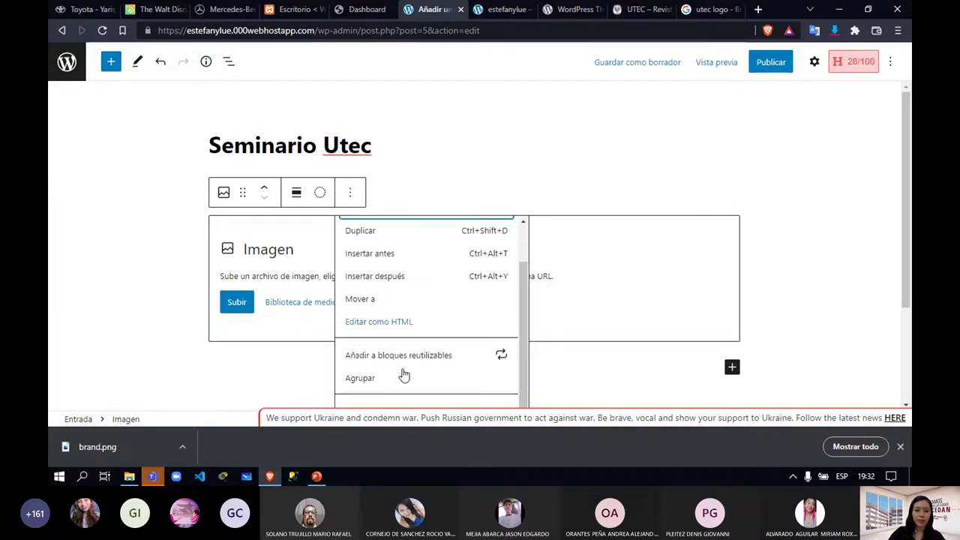
left_click(900, 446)
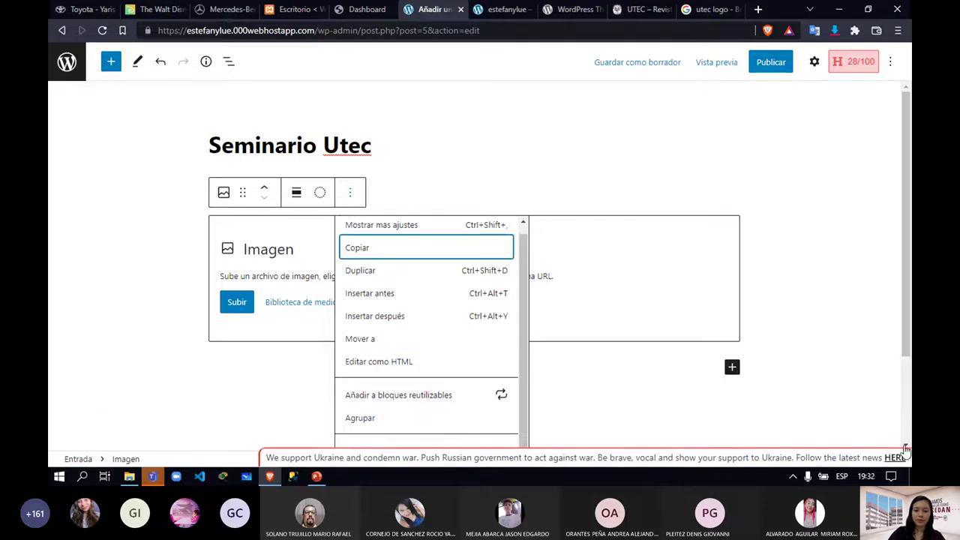
scroll(872, 306, "down", 1)
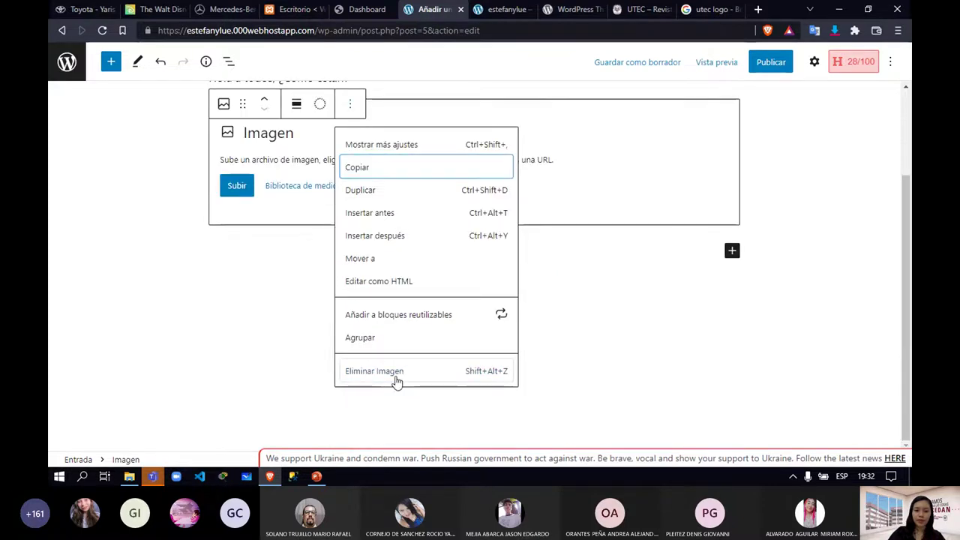
left_click(393, 377)
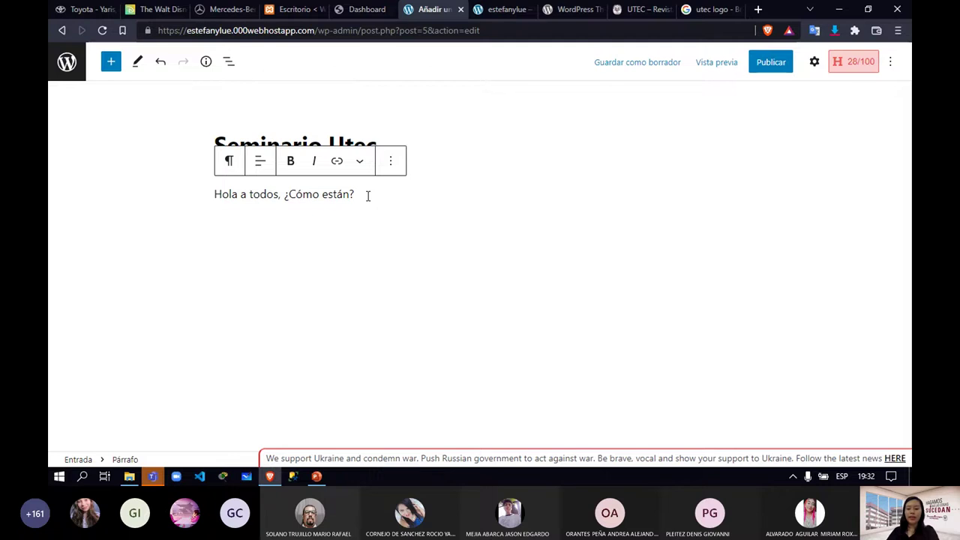
- Add a new Image block on the line below the greeting paragraph
key("Return")
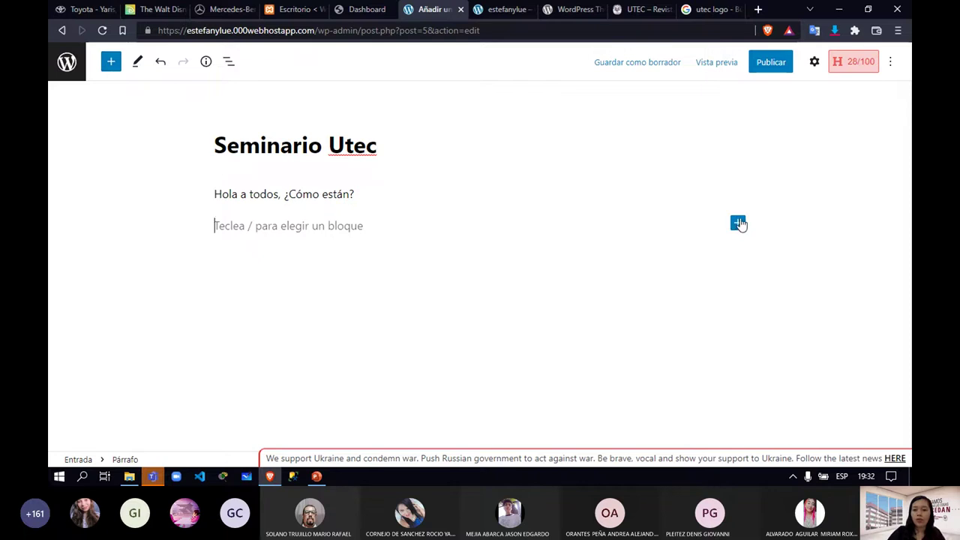
left_click(737, 223)
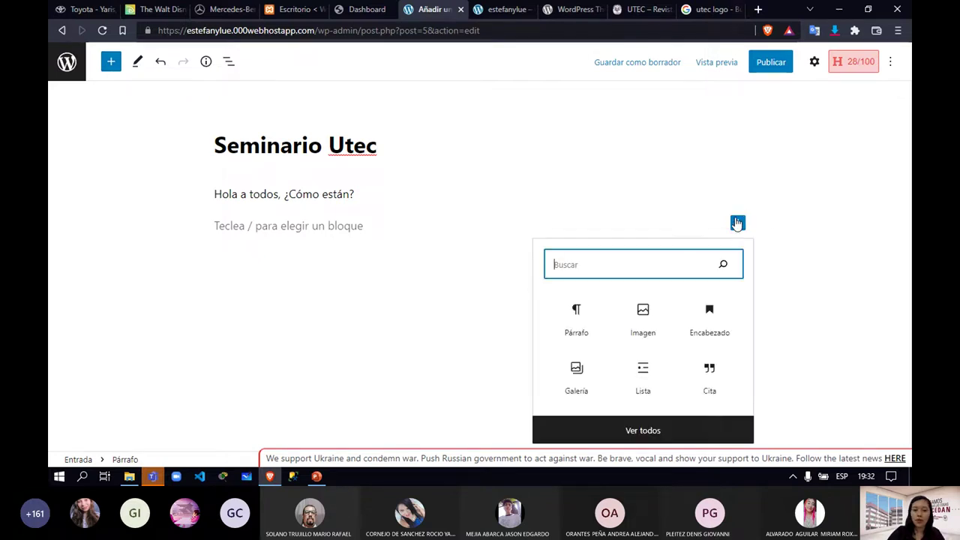
left_click(644, 338)
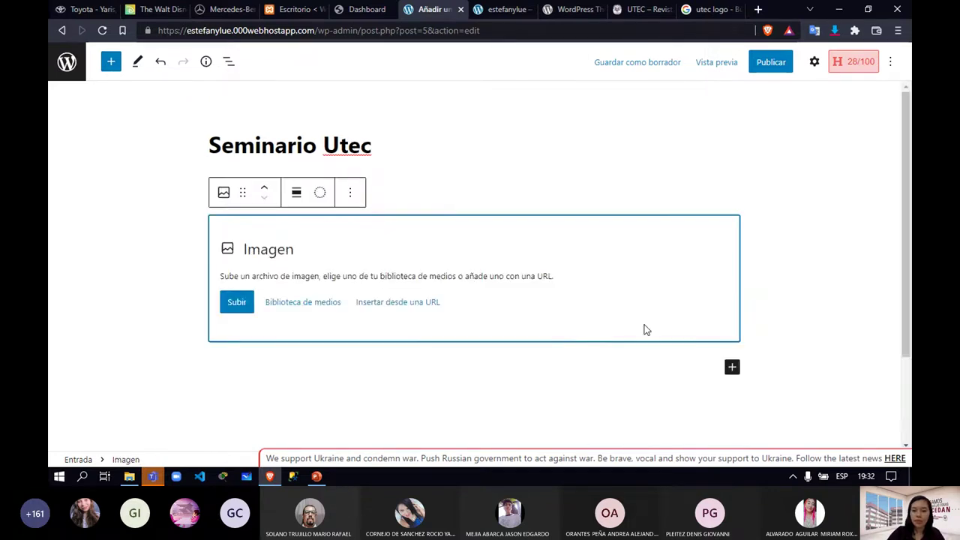
- Upload brand.png from the Escritorio folder into the Image block
left_click(236, 300)
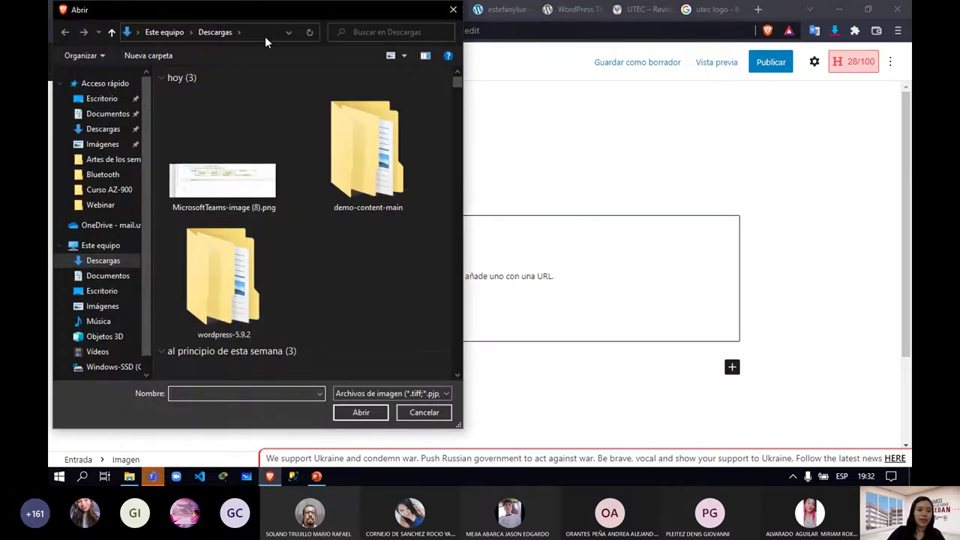
left_click(264, 35)
type("Escritorio")
key("Return")
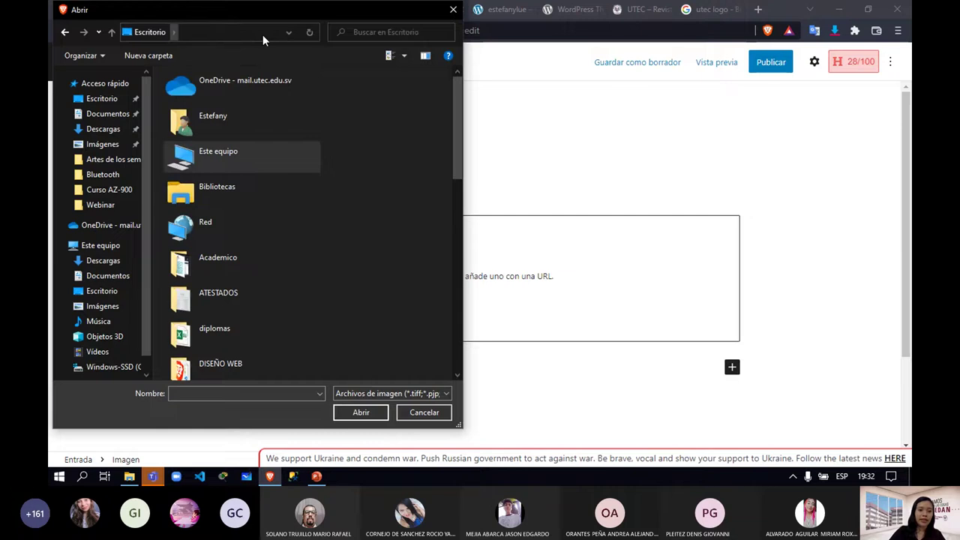
left_click(248, 393)
type("br")
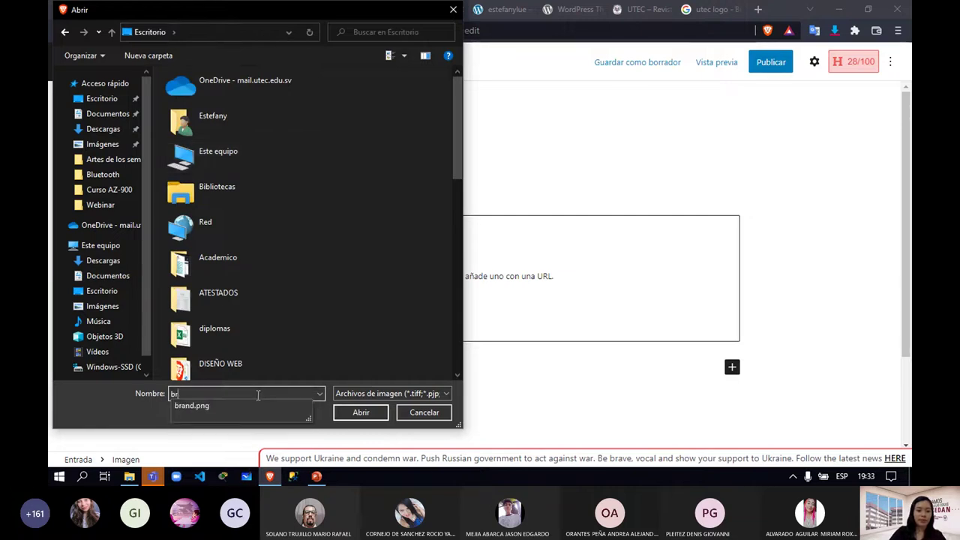
left_click(215, 409)
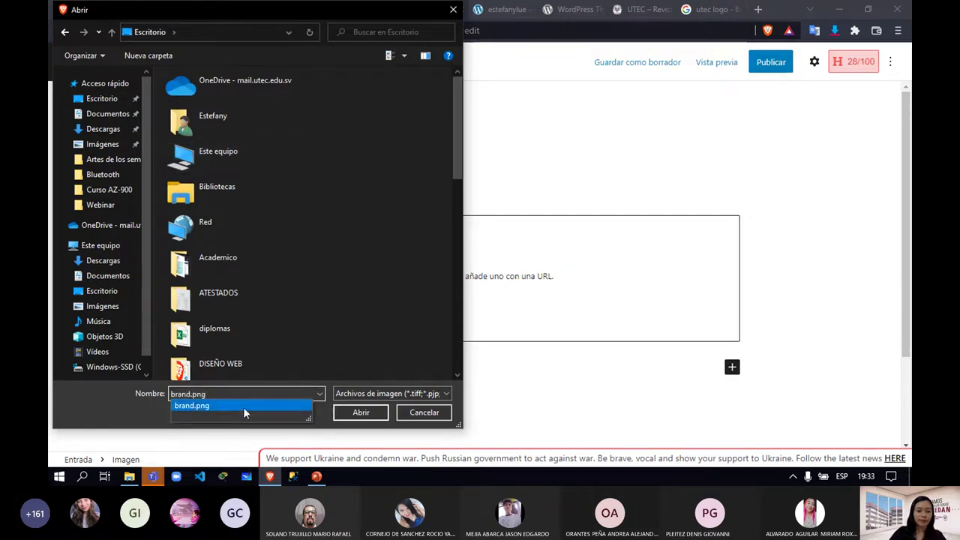
left_click(353, 412)
- Shrink the uploaded logo proportionally to a little over a third of the content width
scroll(469, 336, "down", 5)
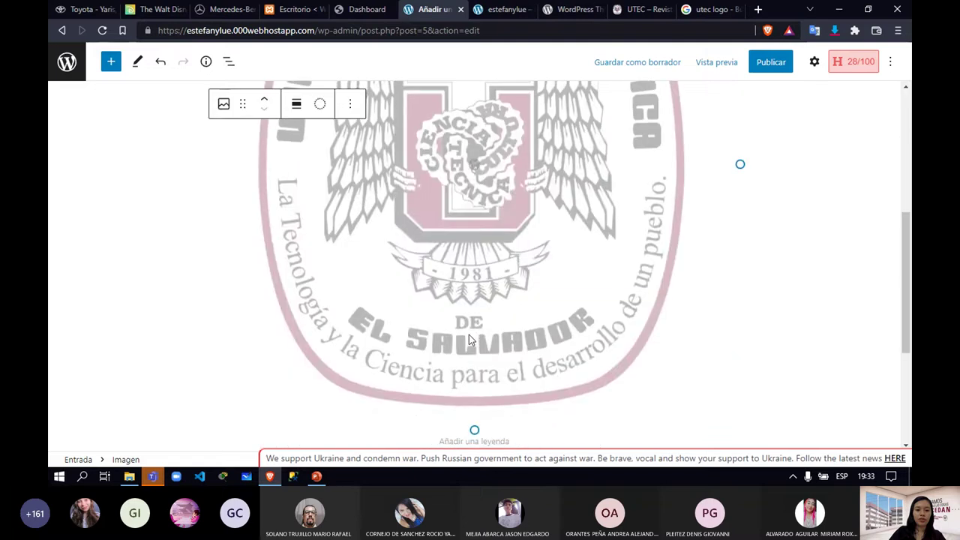
scroll(469, 340, "down", 3)
scroll(542, 275, "up", 3)
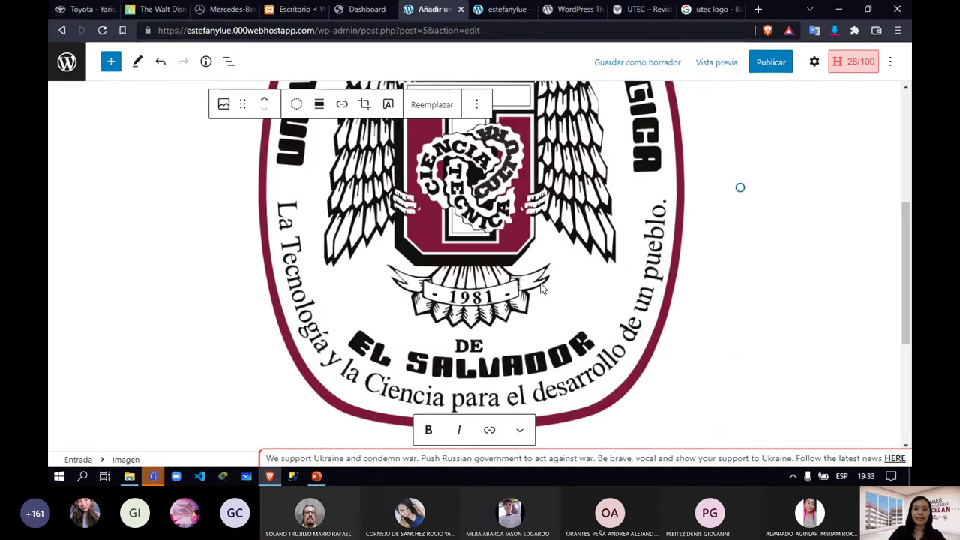
left_click_drag(745, 187, 481, 209)
scroll(487, 225, "up", 3)
scroll(420, 367, "down", 1)
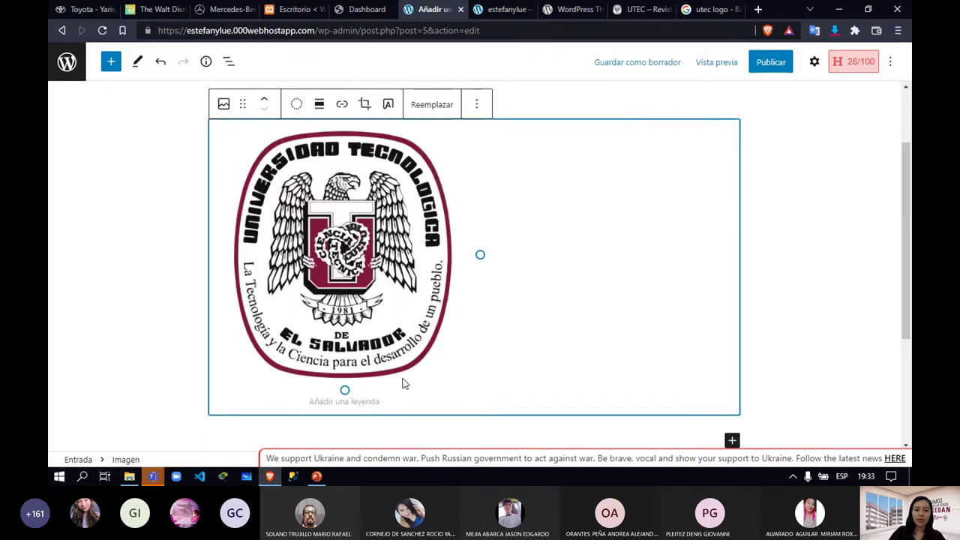
left_click_drag(354, 396, 312, 322)
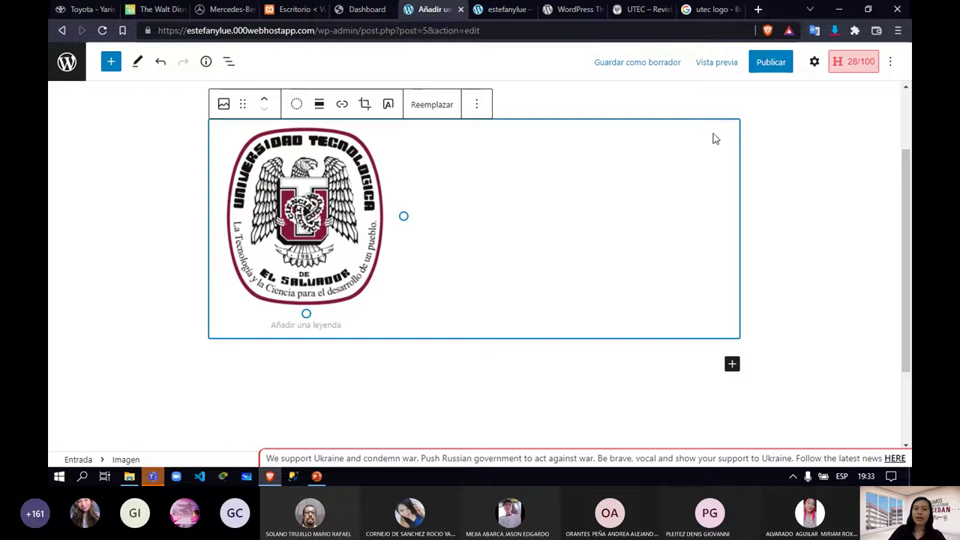
- Publish the Seminario Utec post immediately with public visibility
scroll(495, 245, "down", 2)
scroll(495, 244, "up", 3)
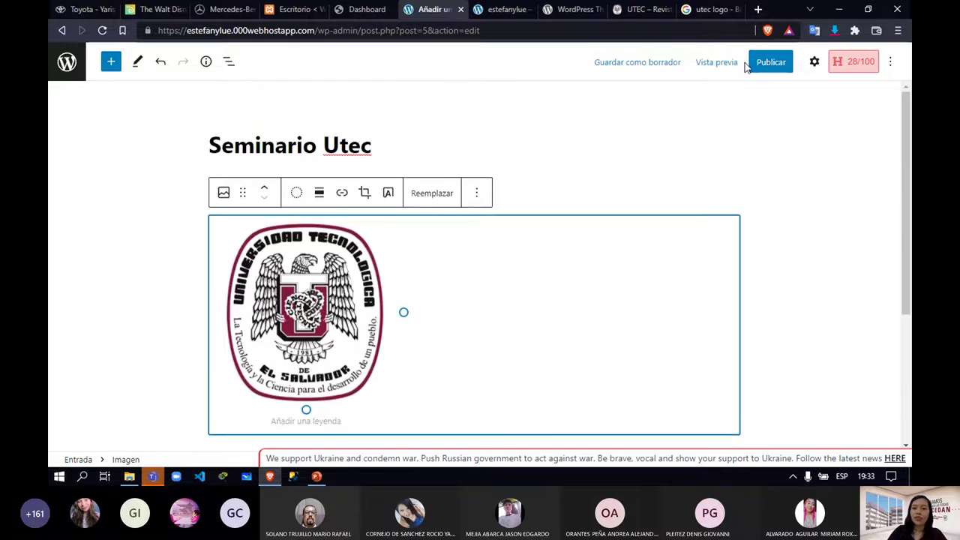
left_click(766, 66)
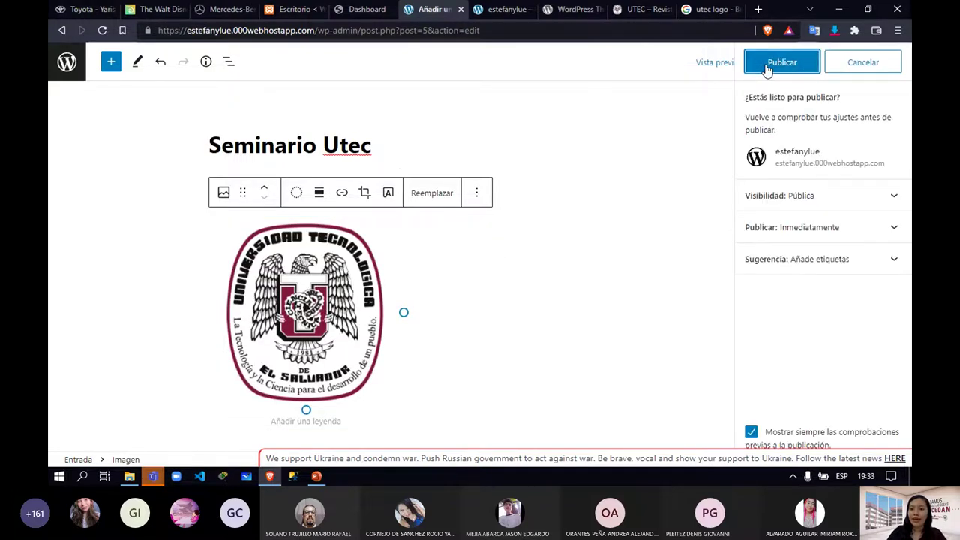
left_click(766, 66)
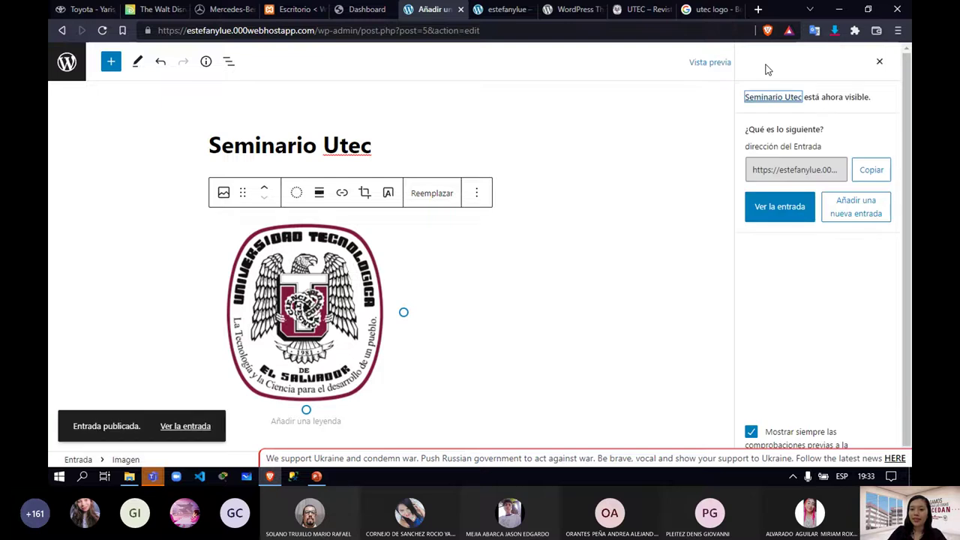
- Copy the live site's home page address and send it to the class in the Teams meeting chat
left_click(876, 175)
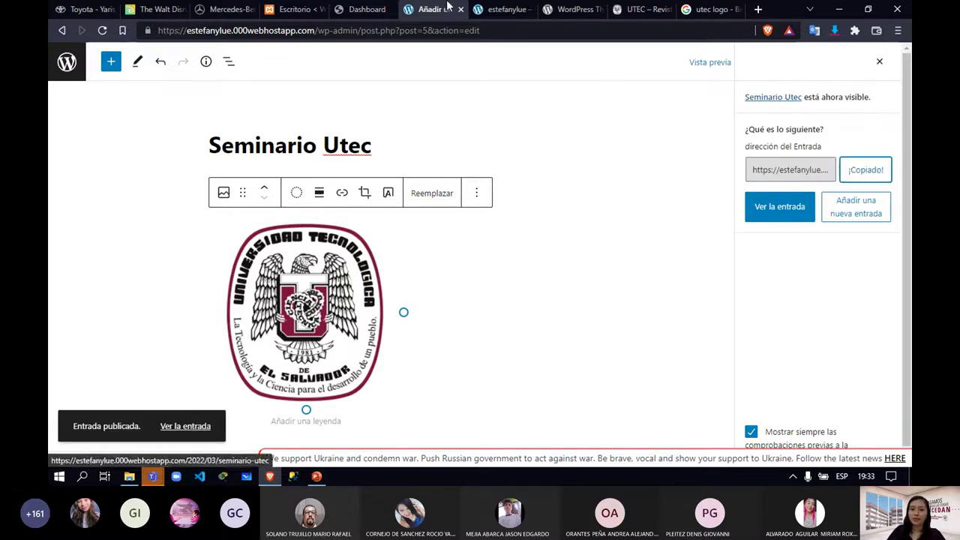
left_click(504, 10)
left_click(376, 33)
key("ctrl+c")
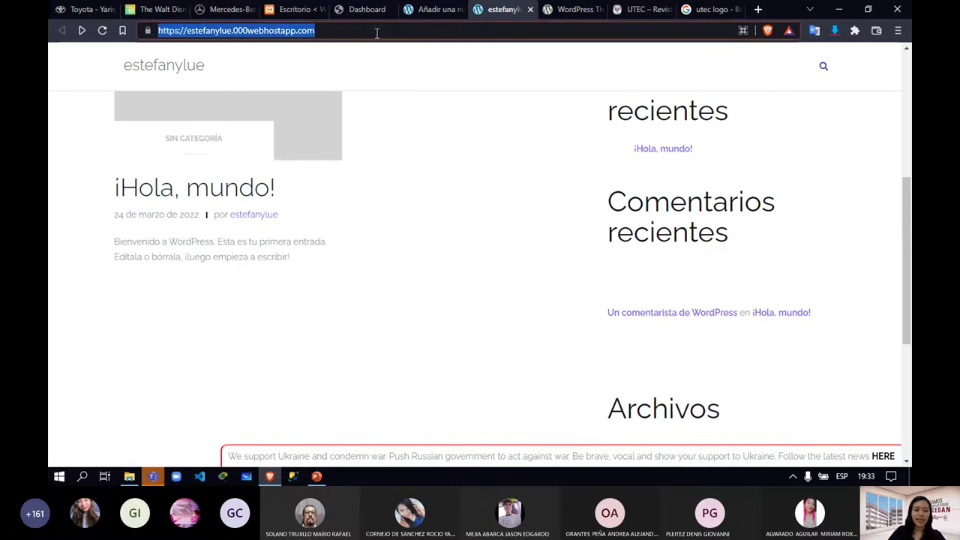
left_click(151, 479)
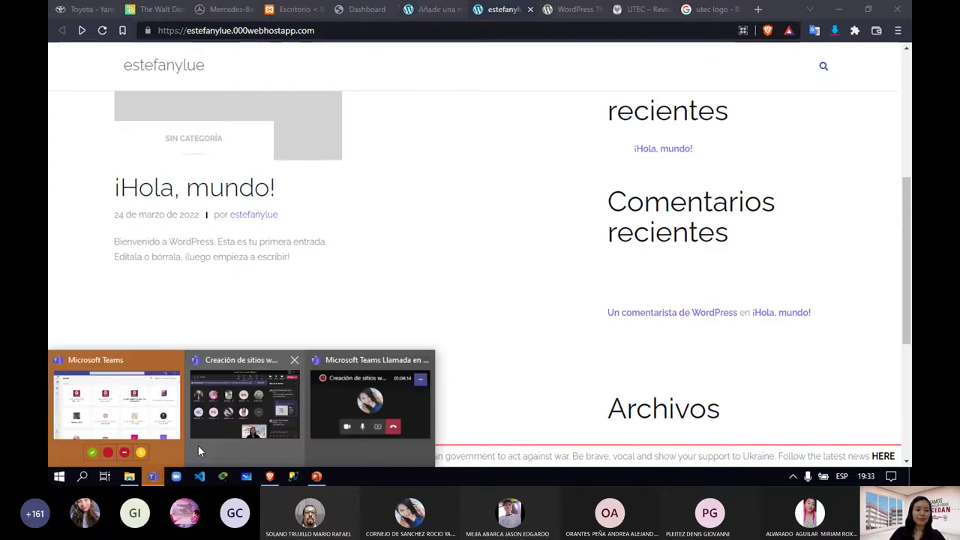
left_click(198, 445)
key("ctrl+v")
key("Return")
left_click(98, 336)
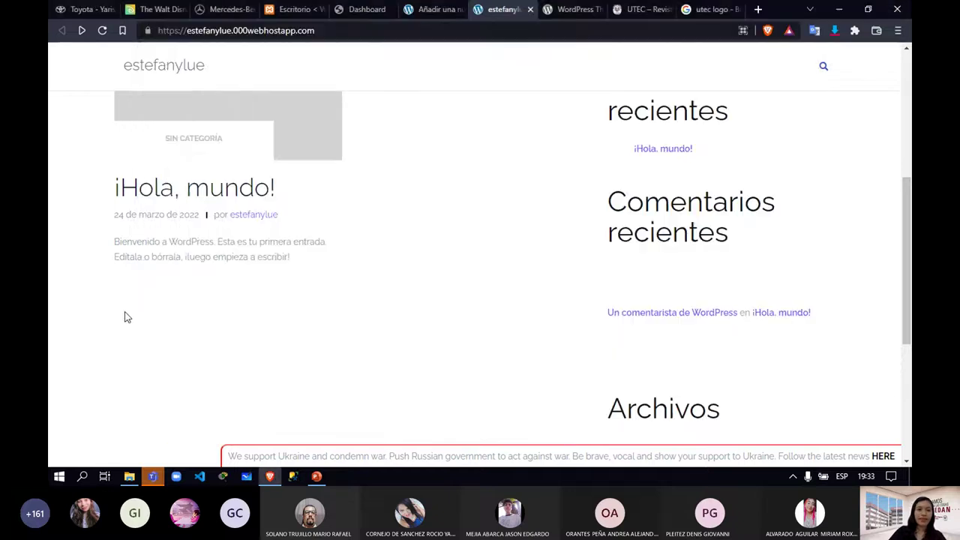
- Reload the live site's home page and look over the newly published Seminario Utec entry
left_click(370, 30)
key("Return")
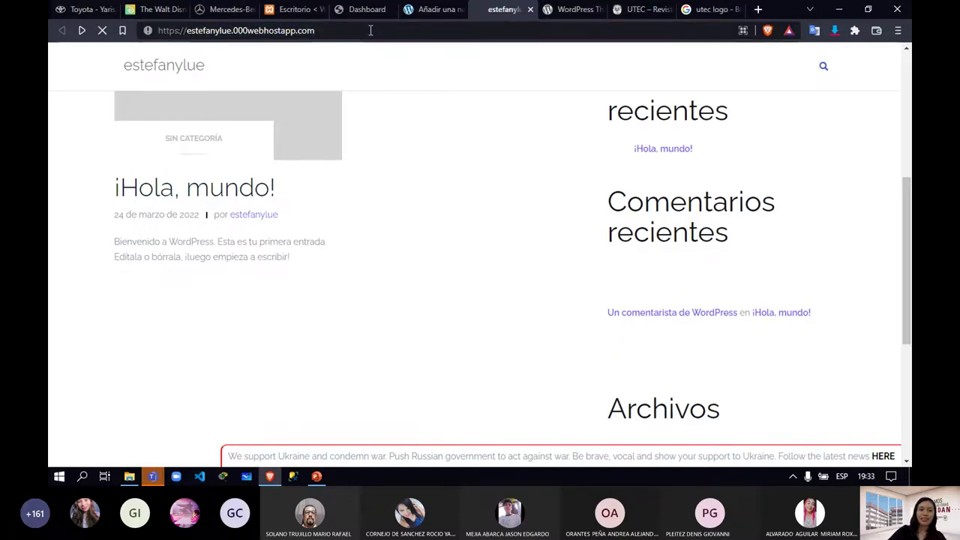
scroll(237, 270, "down", 3)
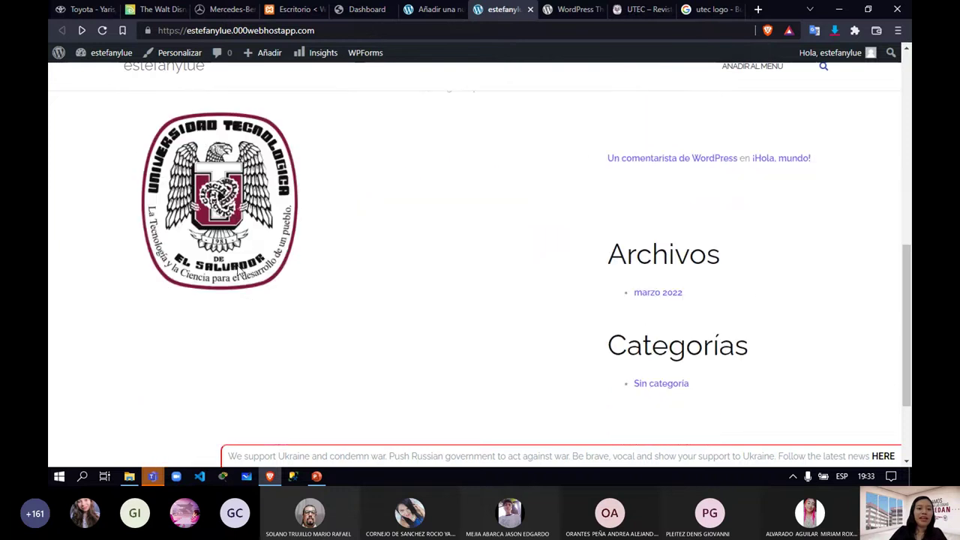
scroll(243, 267, "up", 3)
scroll(242, 267, "up", 1)
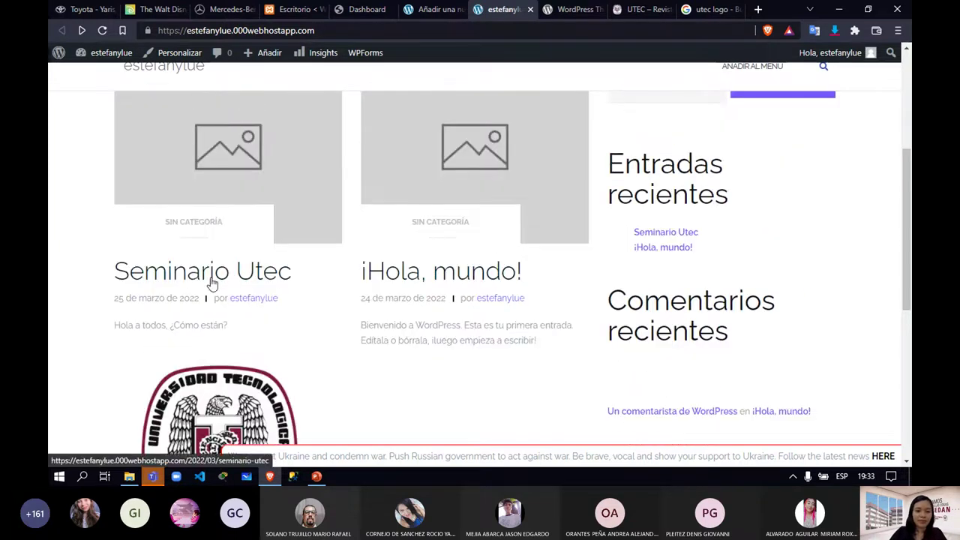
- Open the Seminario Utec post on the live site and review its greeting and logo
left_click(213, 283)
scroll(210, 281, "down", 8)
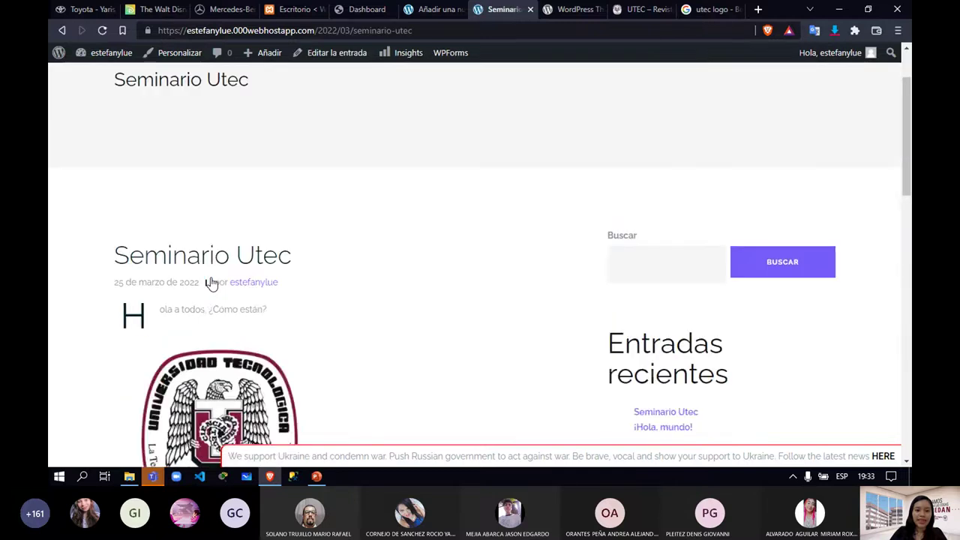
scroll(487, 49, "up", 4)
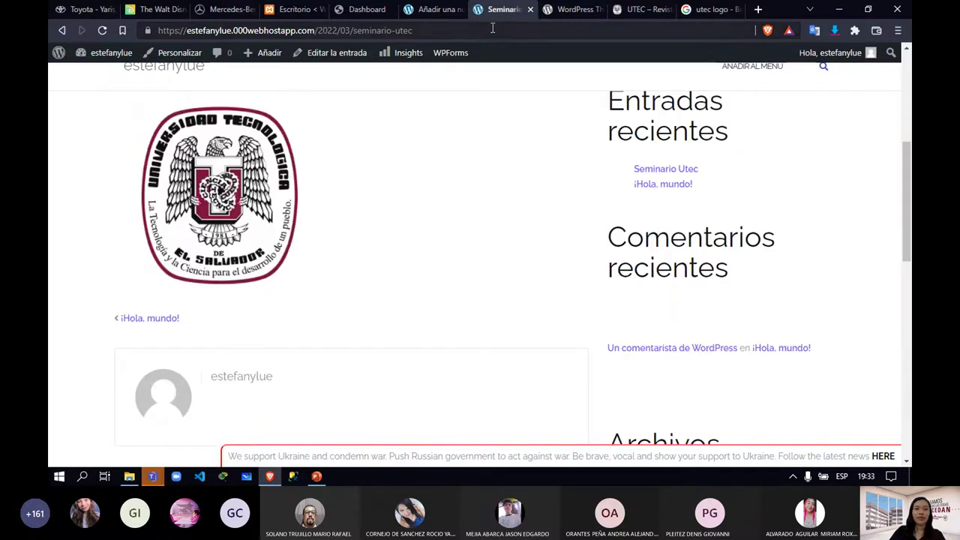
- Switch to Microsoft Edge with the site's home page open and review the posts as a visitor sees them
left_click(511, 31)
left_click(896, 30)
left_click(753, 77)
type("https://estefanylue.000webhostapp.com/2022/03/seminario-utec")
key("Return")
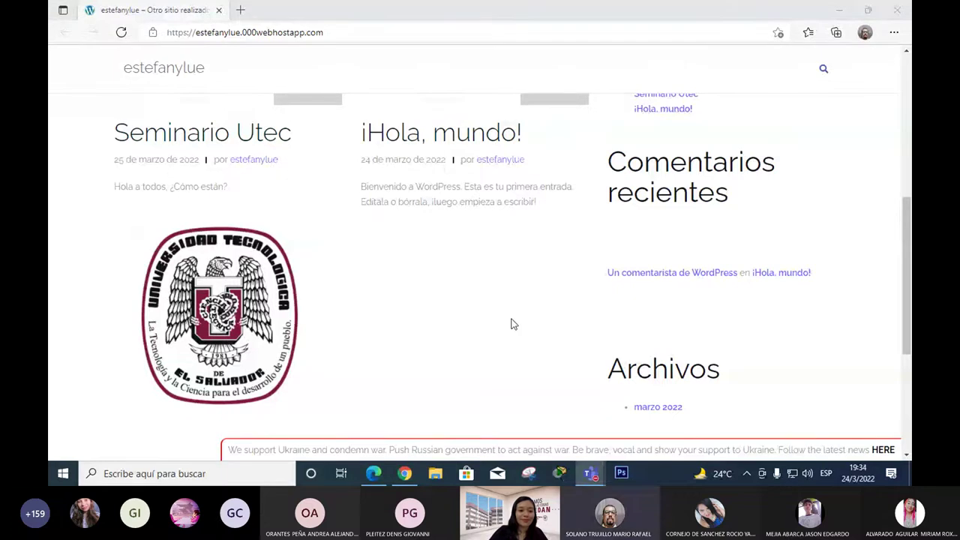
scroll(513, 324, "down", 1)
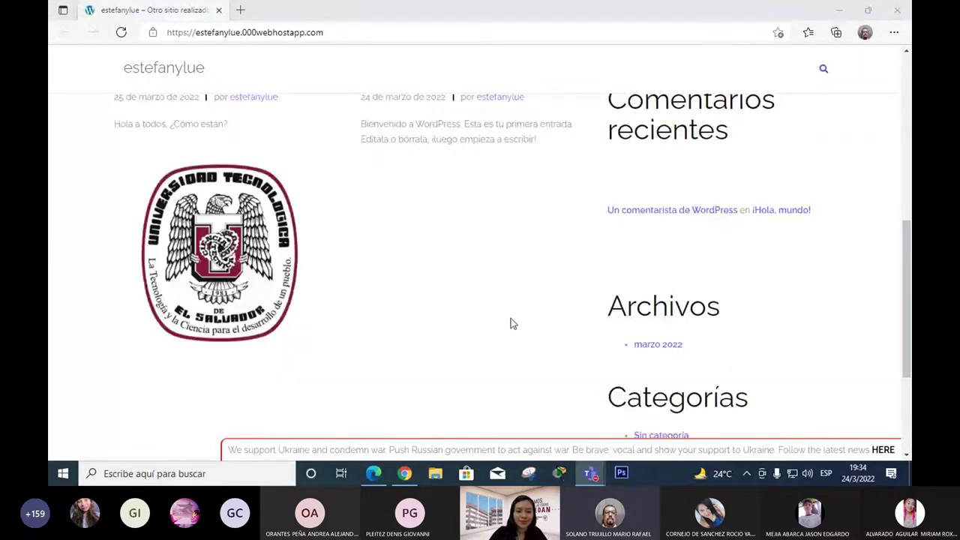
scroll(511, 318, "up", 1)
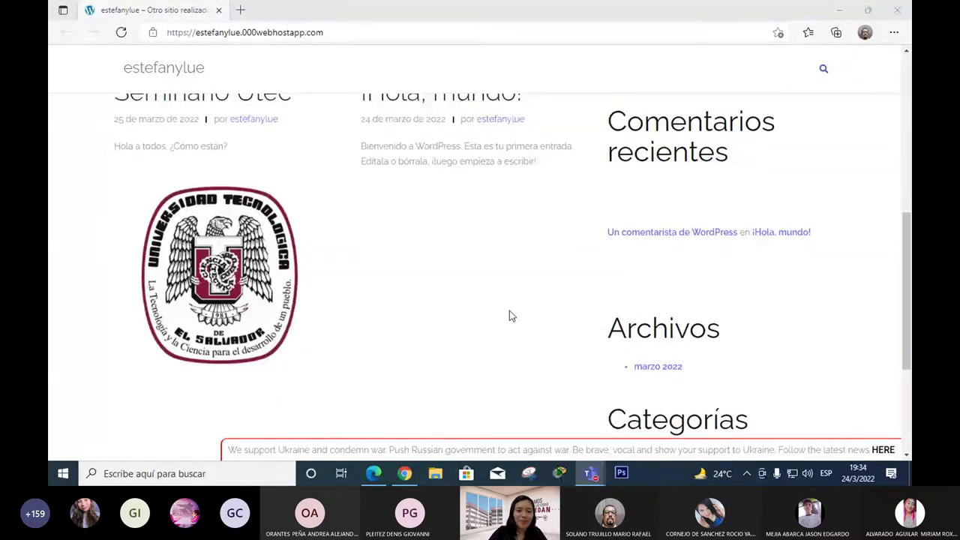
scroll(510, 316, "up", 1)
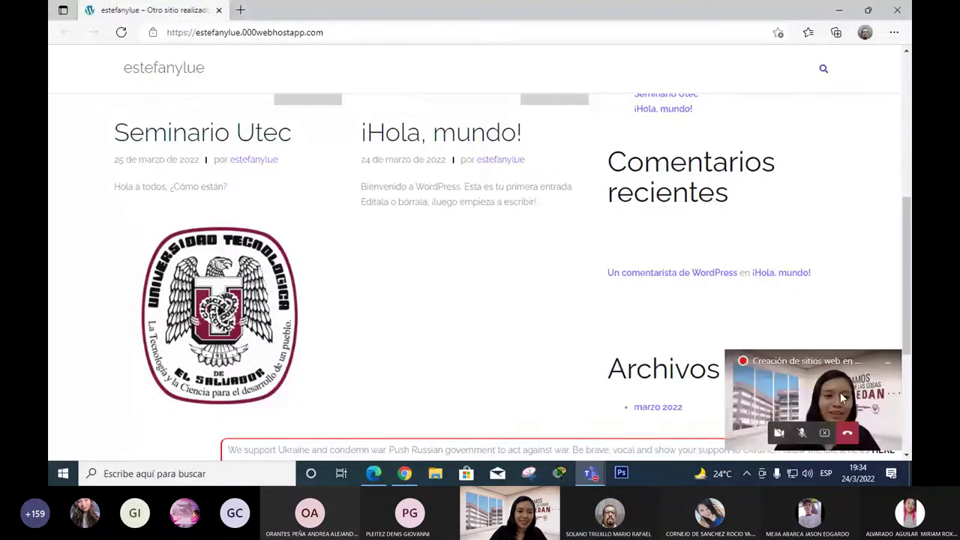
- Open the Seminario Utec post as a visitor and examine its content and the Deja una respuesta form
left_click(720, 398)
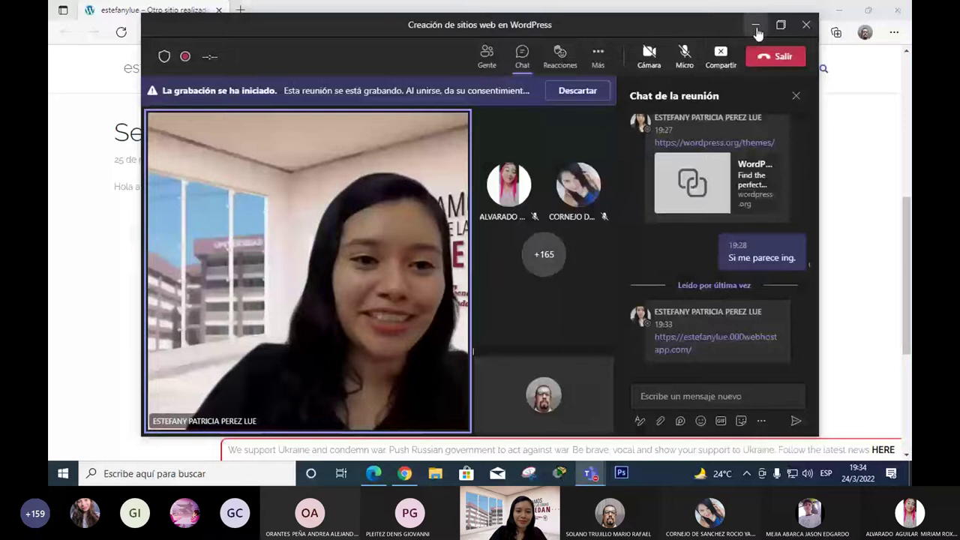
left_click(756, 27)
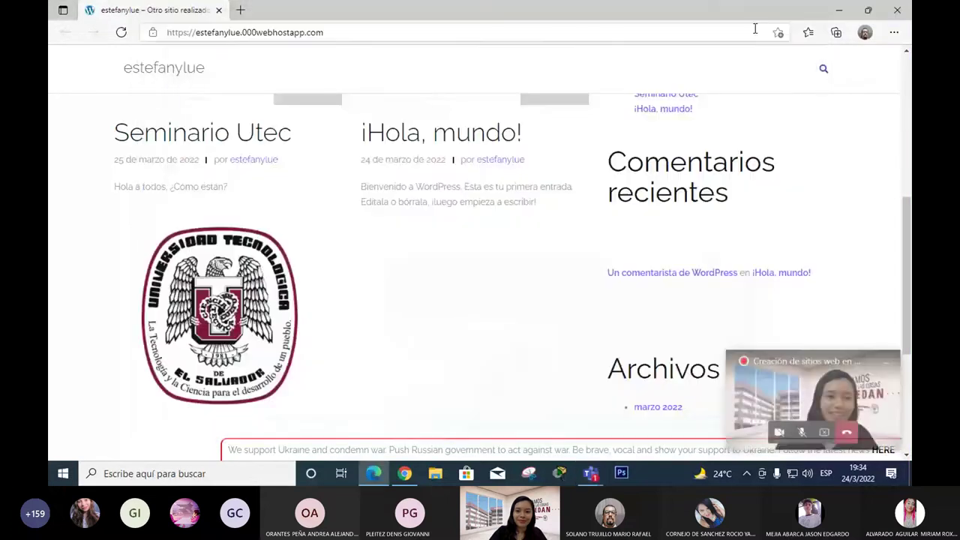
left_click(230, 141)
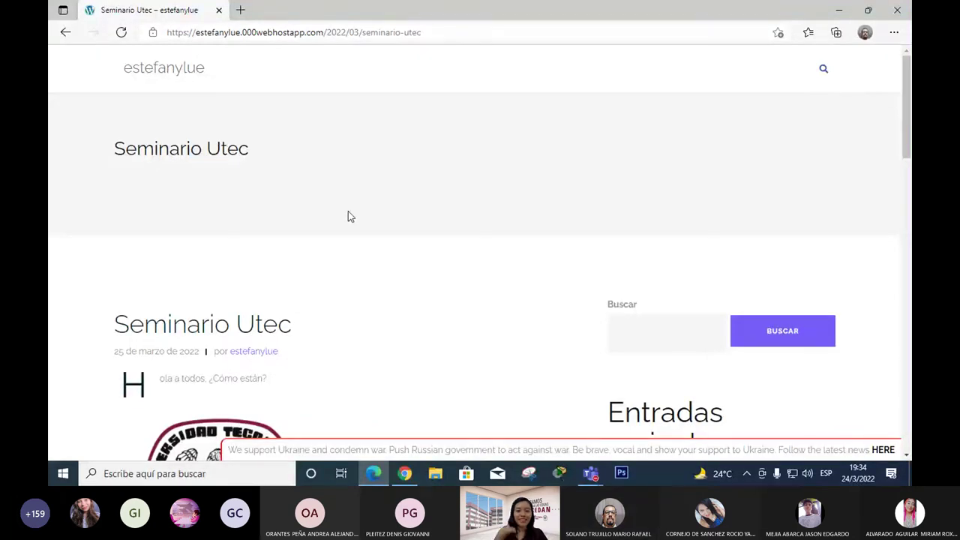
scroll(375, 234, "down", 1)
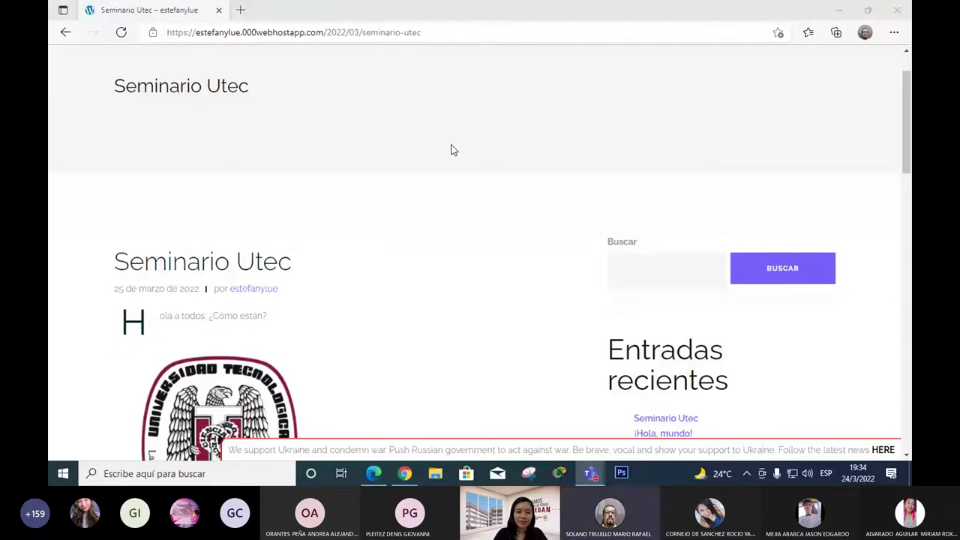
scroll(481, 199, "down", 9)
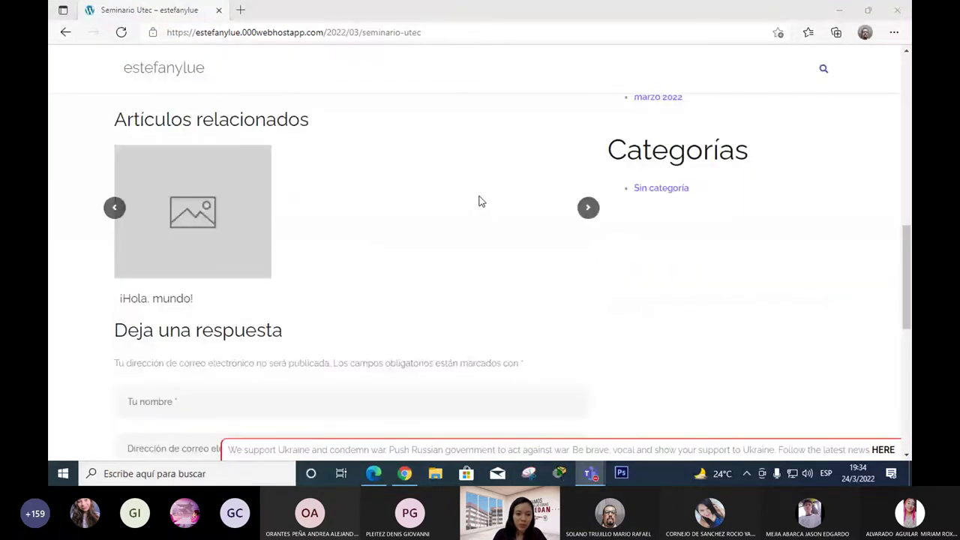
scroll(480, 201, "down", 4)
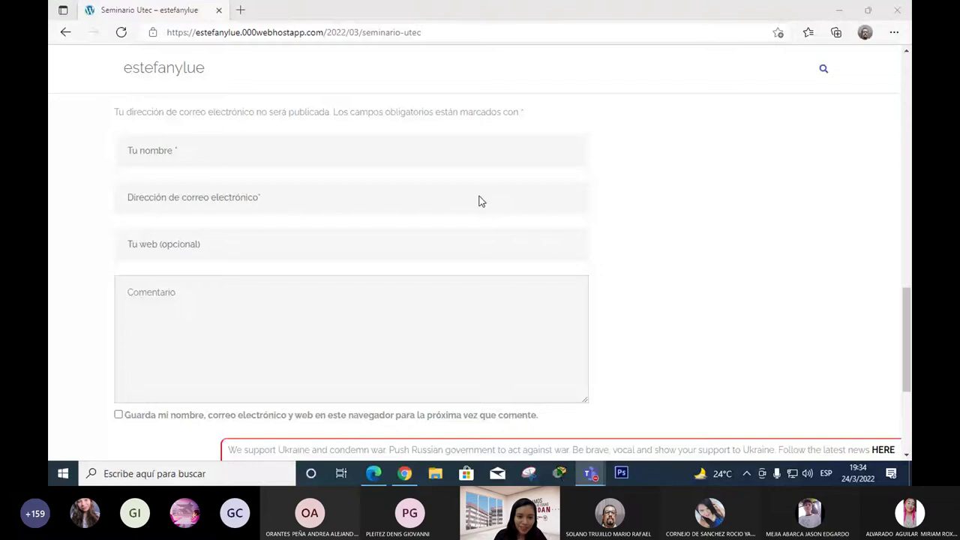
scroll(481, 201, "up", 1)
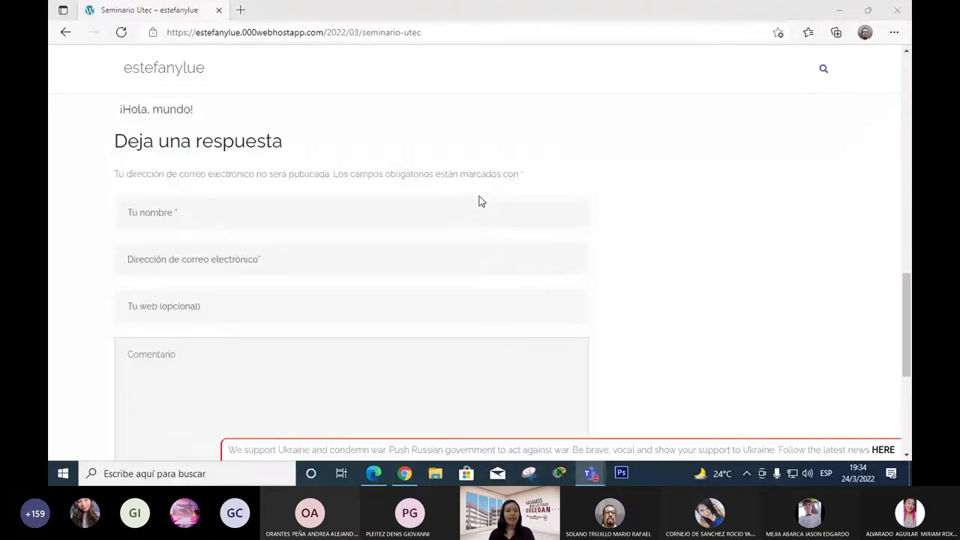
scroll(481, 201, "up", 10)
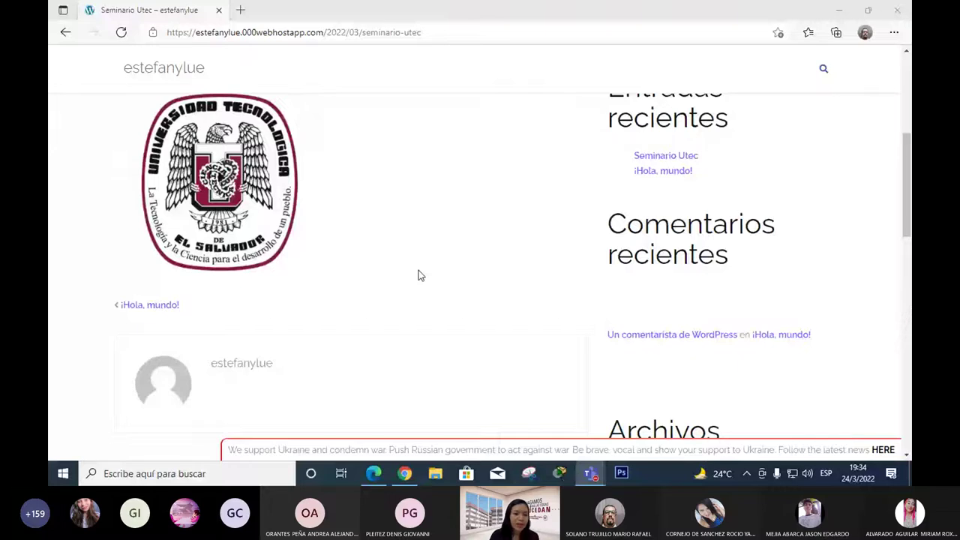
scroll(420, 275, "down", 10)
- Enter the commenter's first name in the Deja una respuesta form
left_click(165, 308)
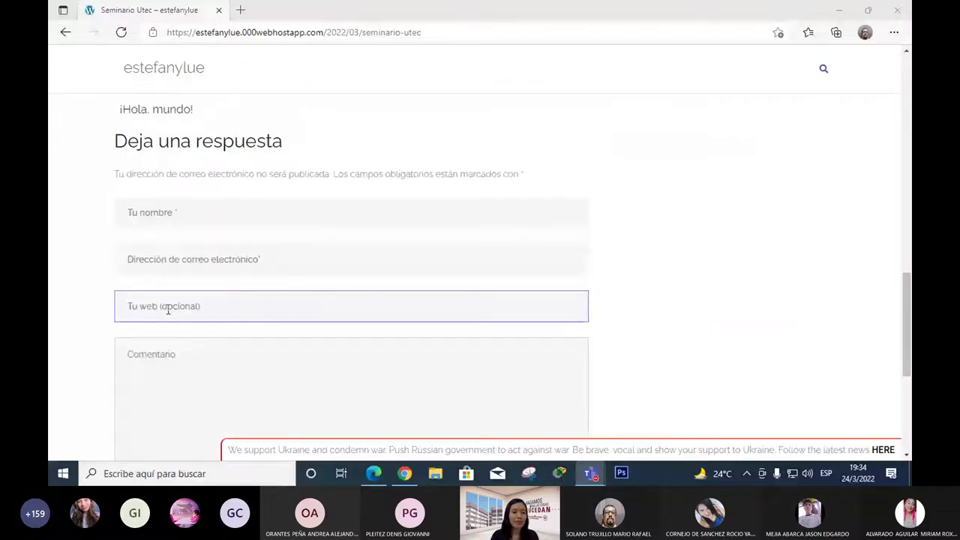
left_click(167, 311)
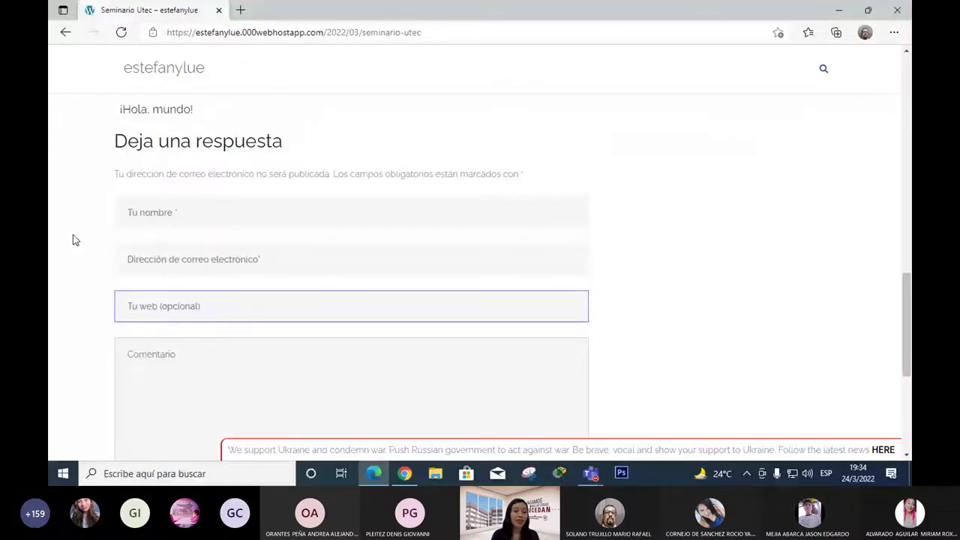
left_click(237, 201)
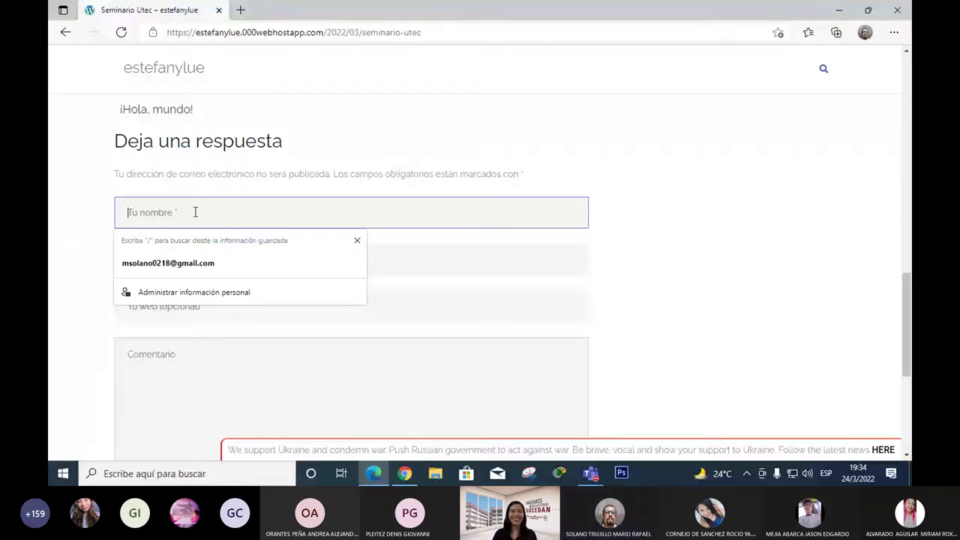
type("M")
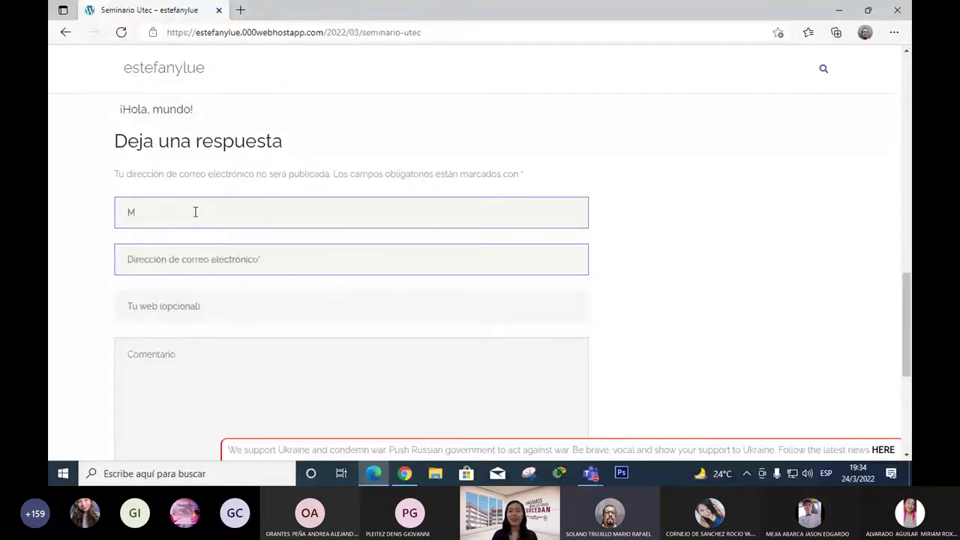
key("Tab")
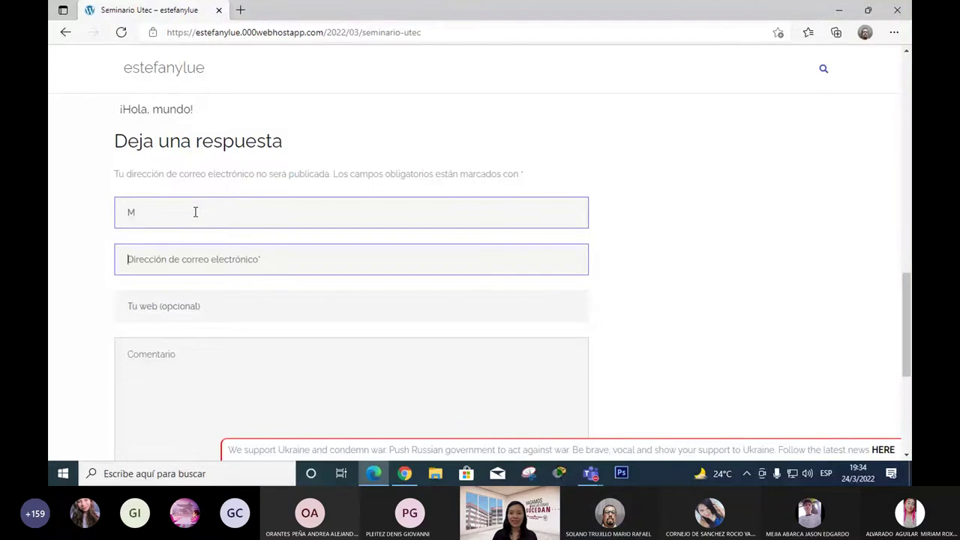
left_click(139, 213)
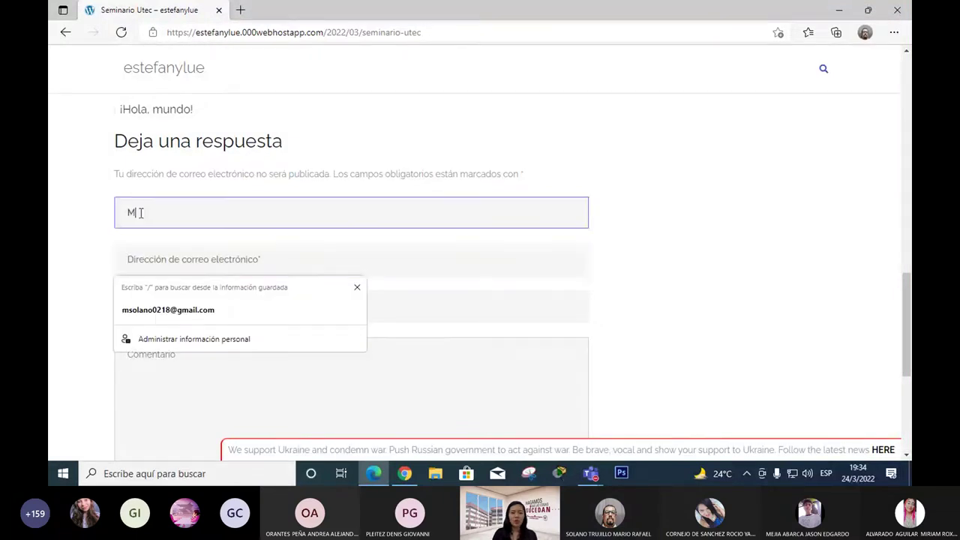
type("aru")
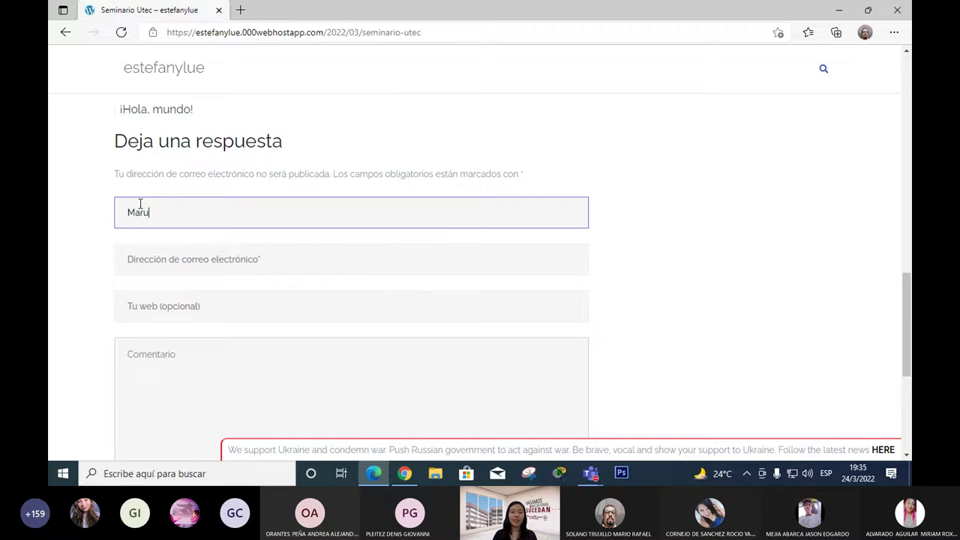
key("BackSpace")
type("io")
key("Tab")
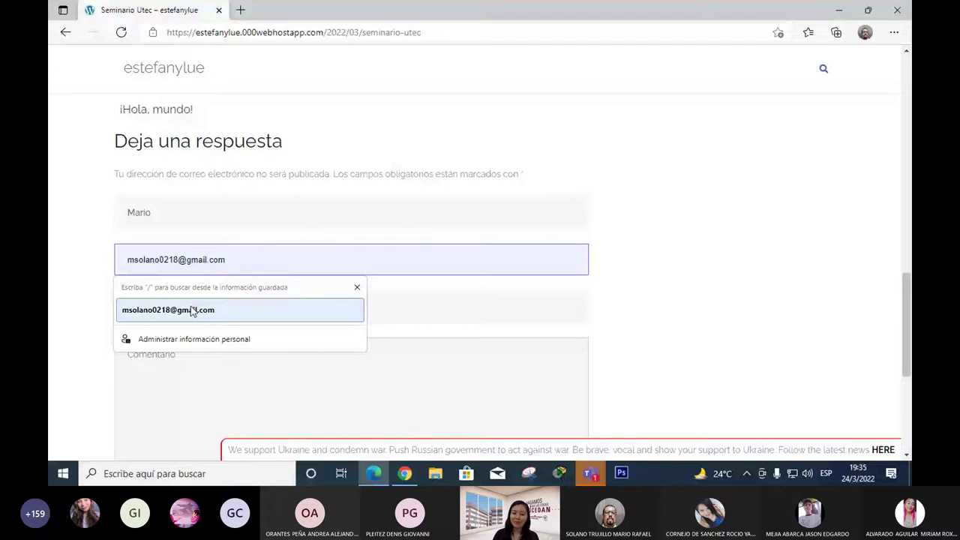
key("Escape")
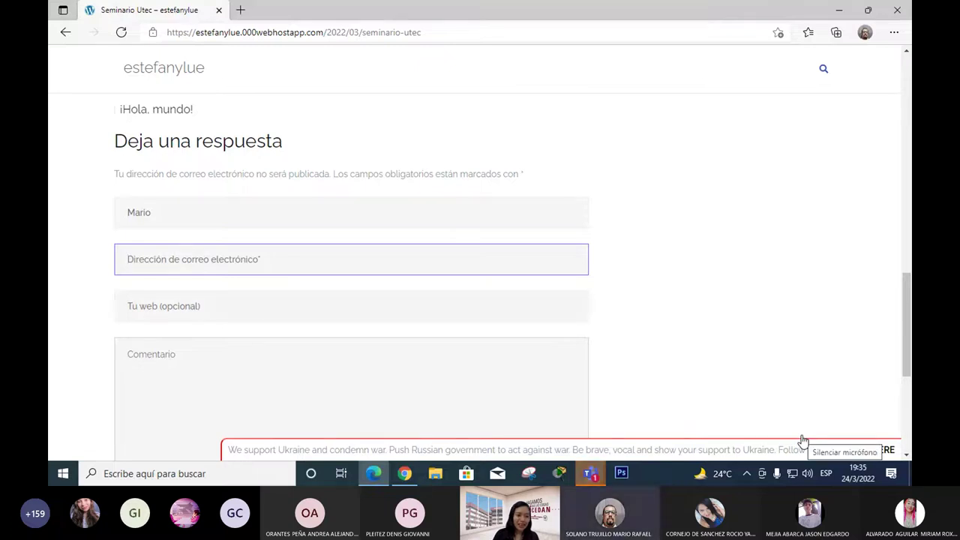
- Fill in the commenter's e-mail address and go to the empty Comentario box
left_click(258, 253)
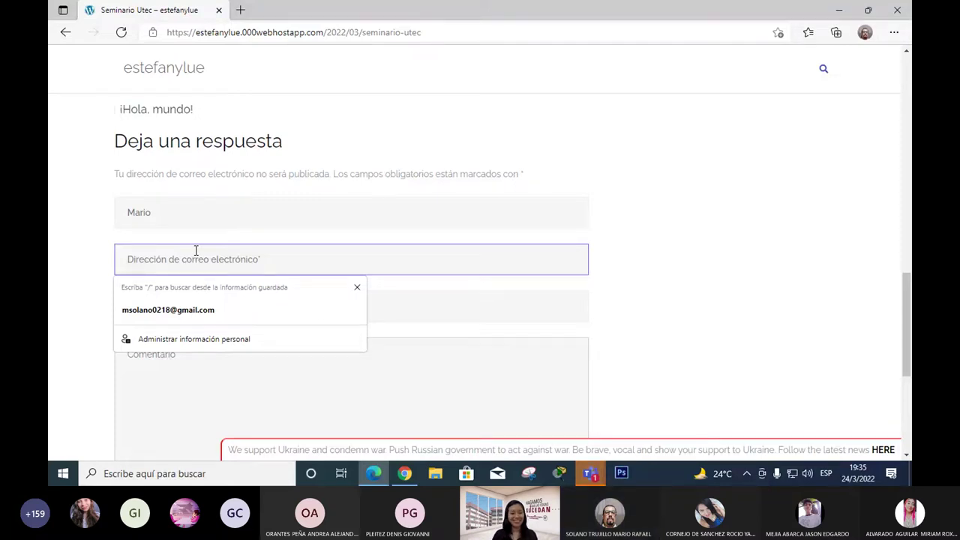
type("ALUMNO")
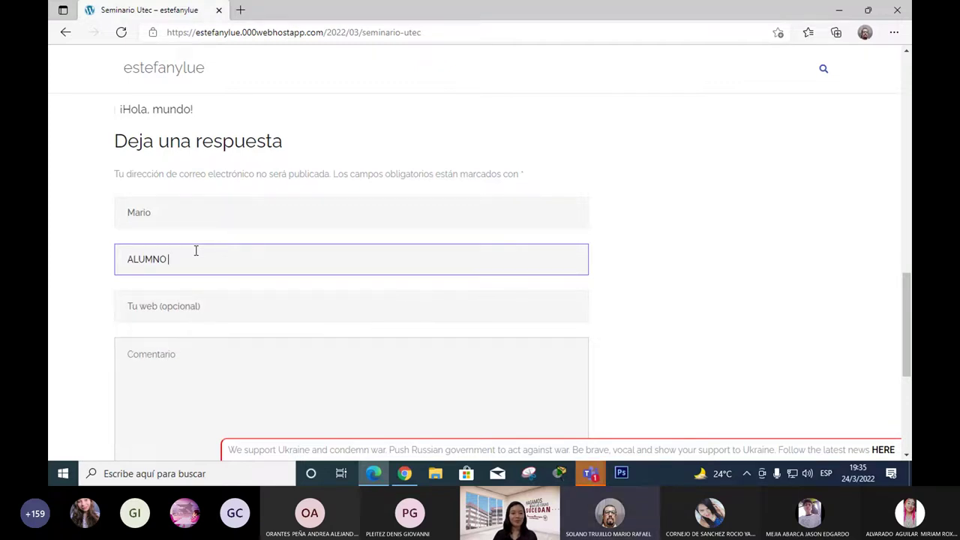
type("@.COM")
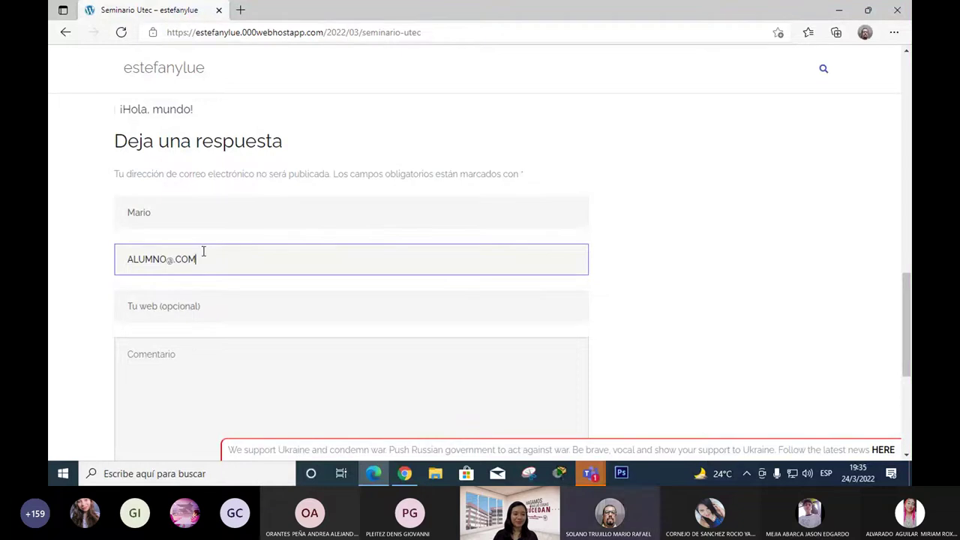
left_click(253, 365)
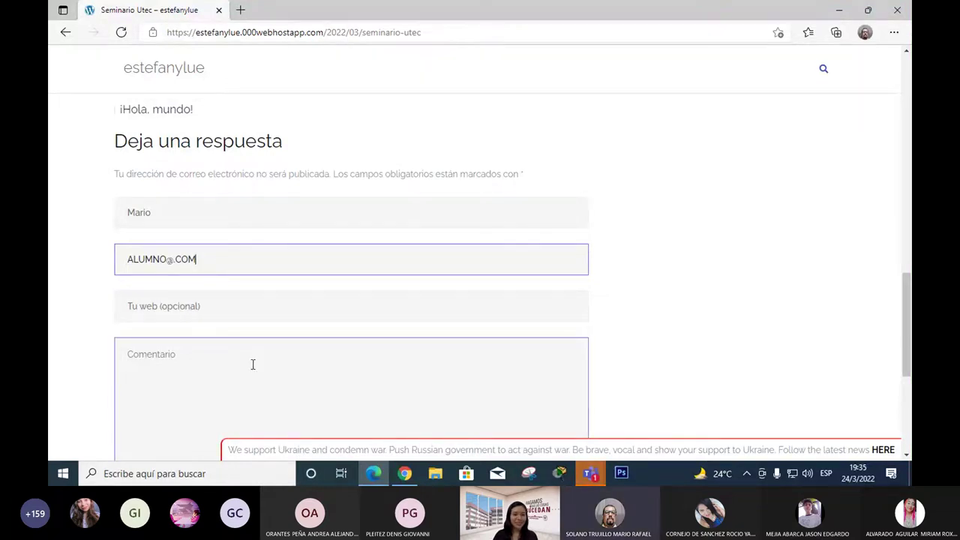
scroll(253, 365, "down", 2)
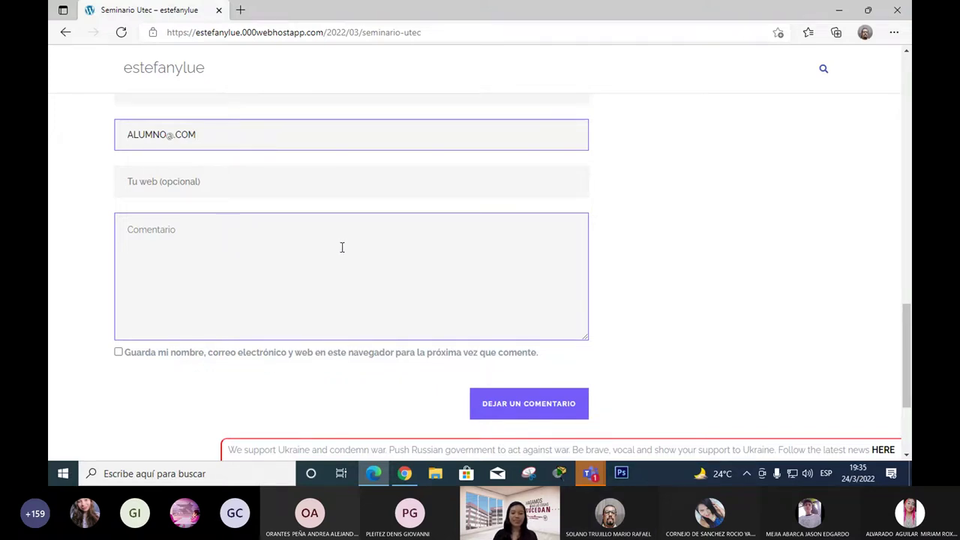
- Correct the commenter's e-mail address by adding the missing domain name before the ending
left_click(175, 135)
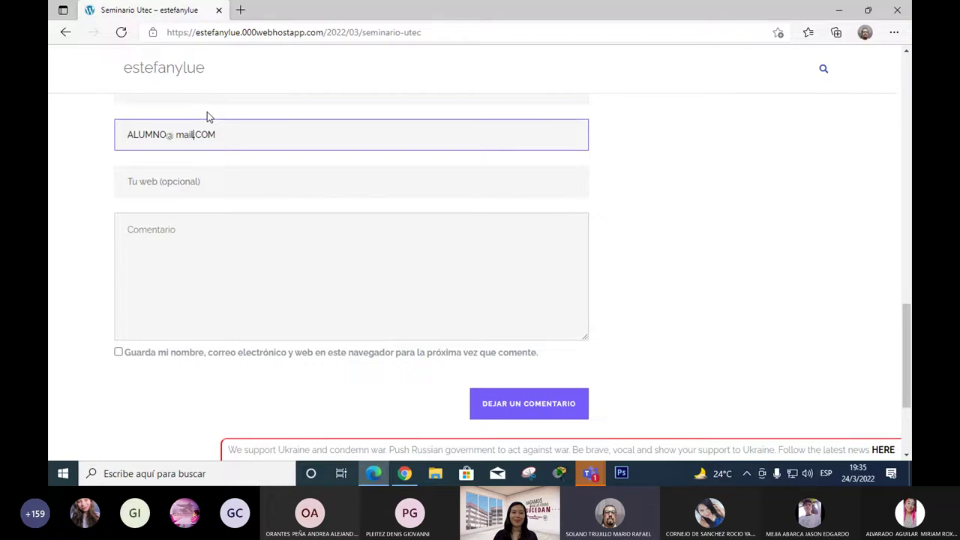
type("mail")
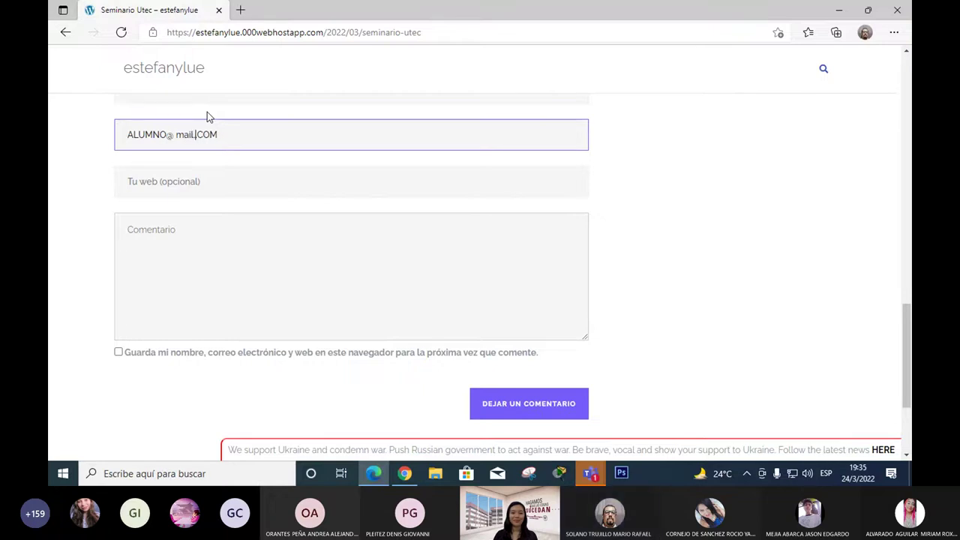
type(".")
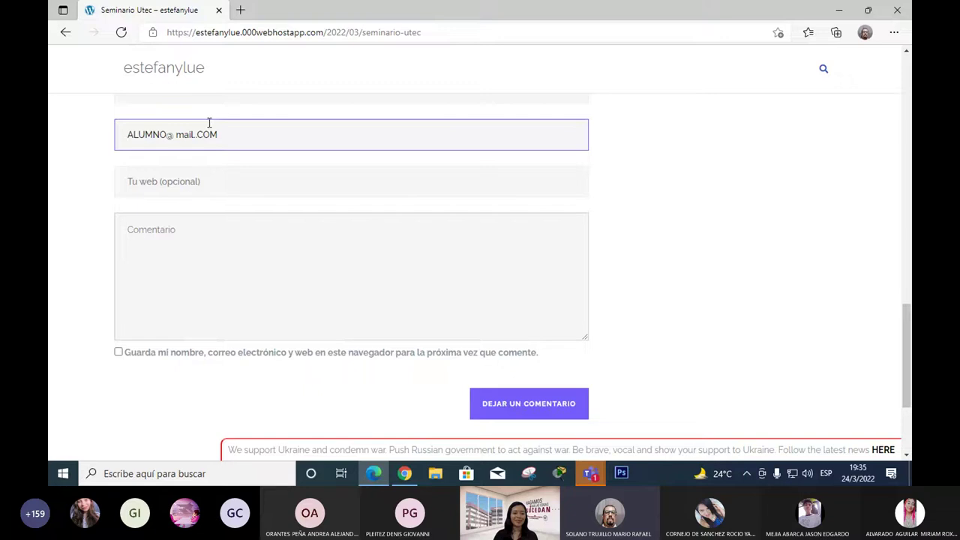
key("BackSpace")
type(".")
- Write "Hola compañeros" as the comment on the Seminario Utec post and try to submit it
left_click(228, 215)
type("H")
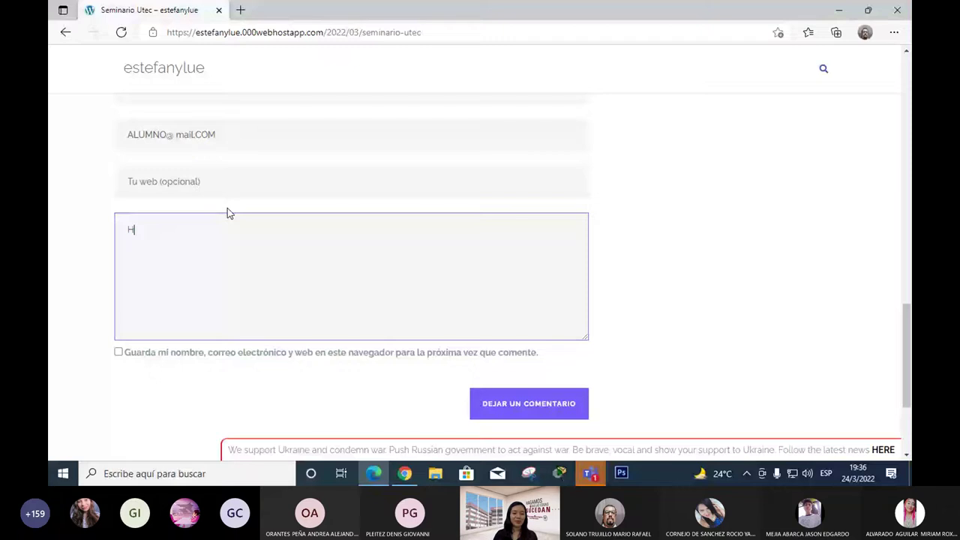
type("ola compañero")
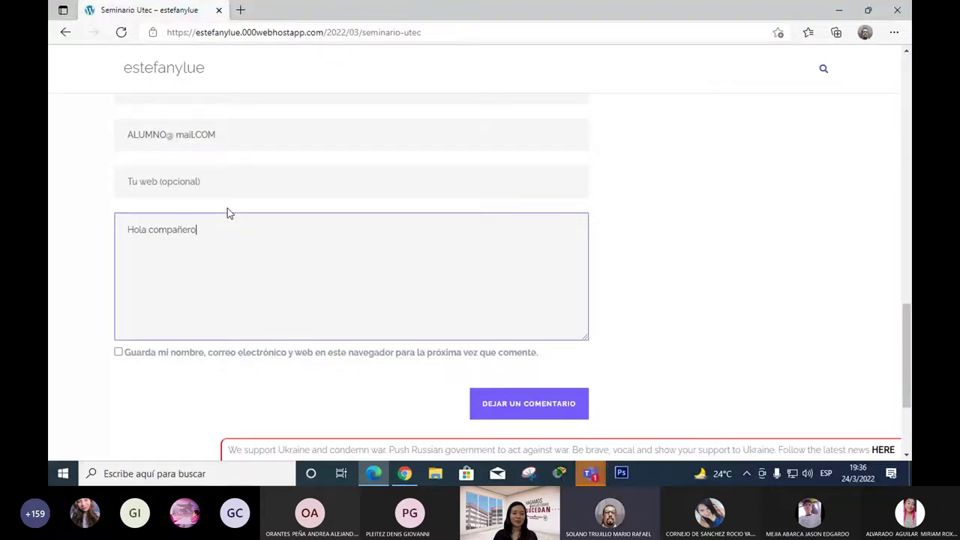
type("s")
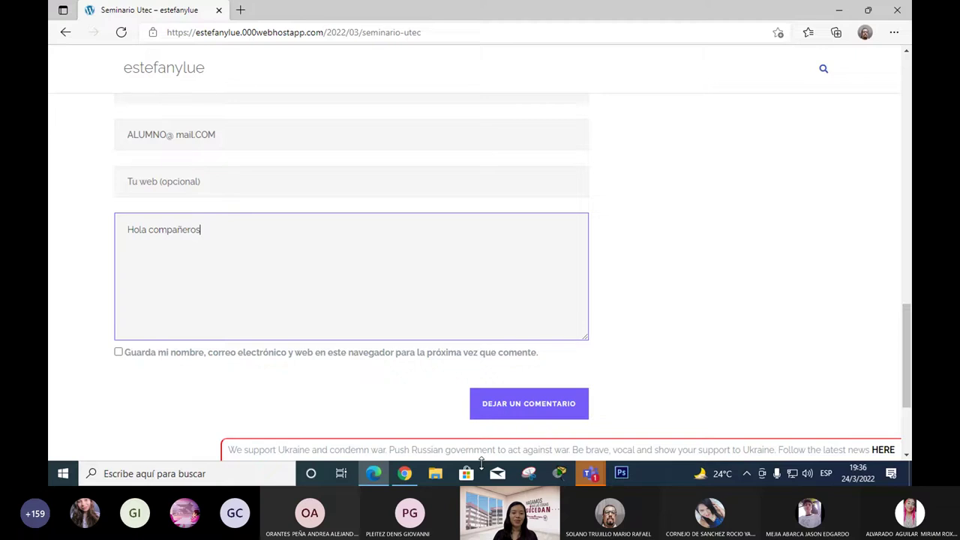
left_click(535, 414)
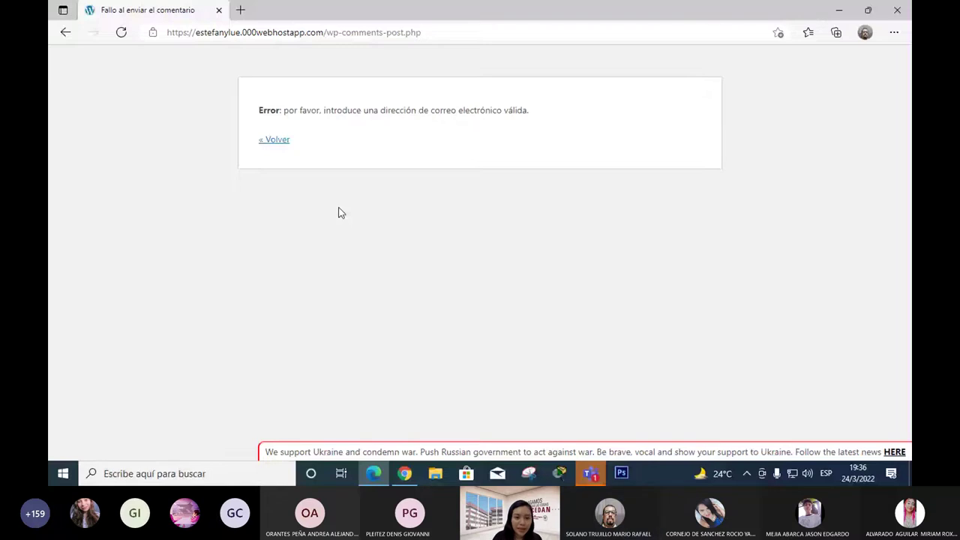
- Go back to the post's comment form, switch to the Microsoft Teams meeting and toggle its screen sharing
left_click(275, 140)
left_click(172, 208)
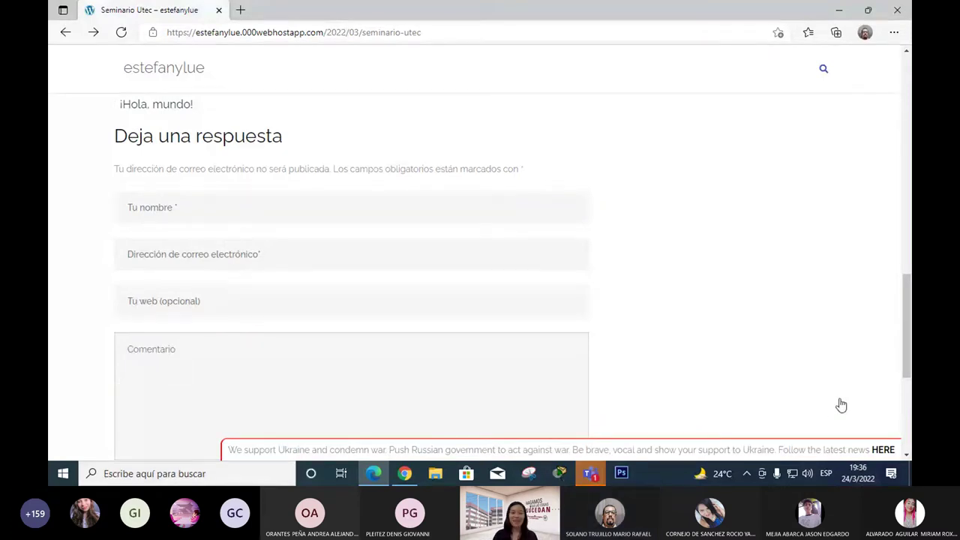
left_click(591, 473)
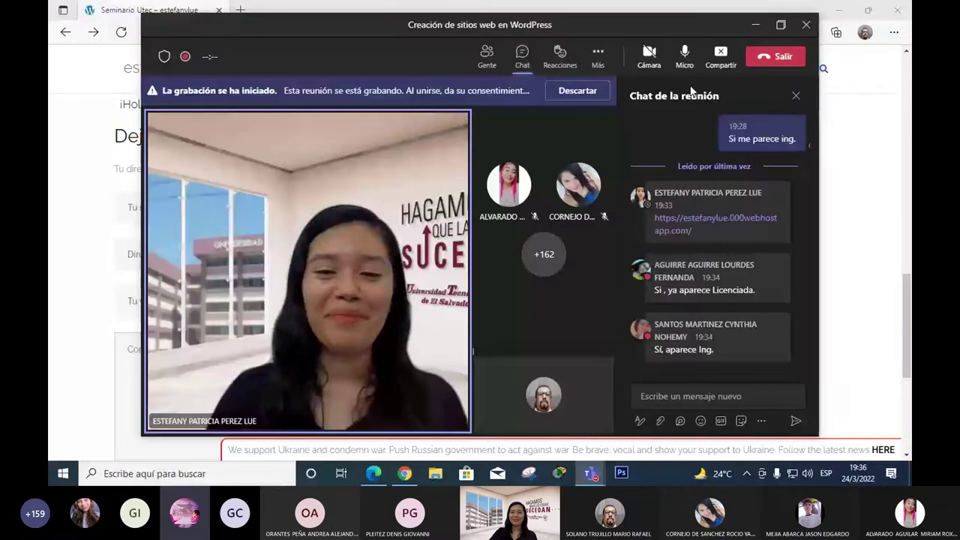
left_click(712, 60)
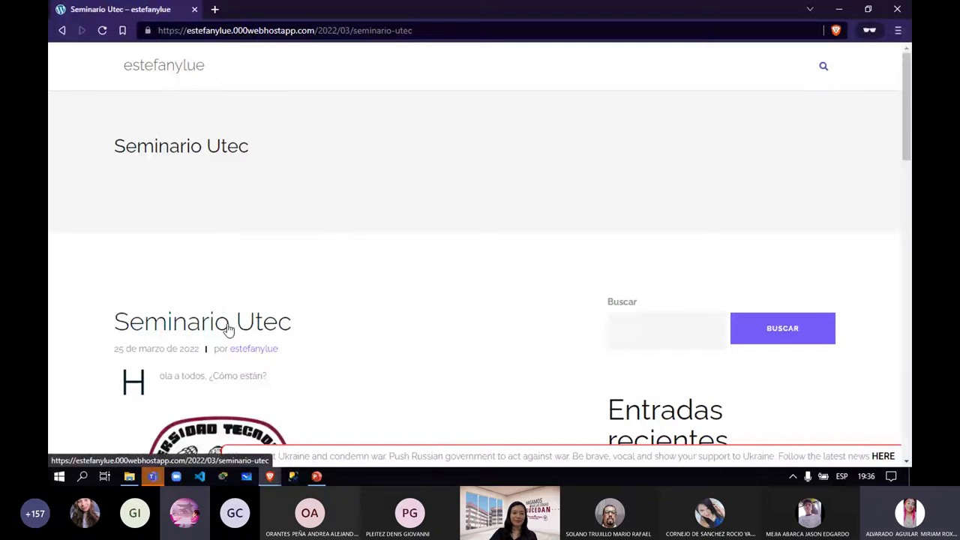
- Examine the Deja una respuesta form of the Seminario Utec post in the private window, ending in the name field
scroll(446, 169, "down", 12)
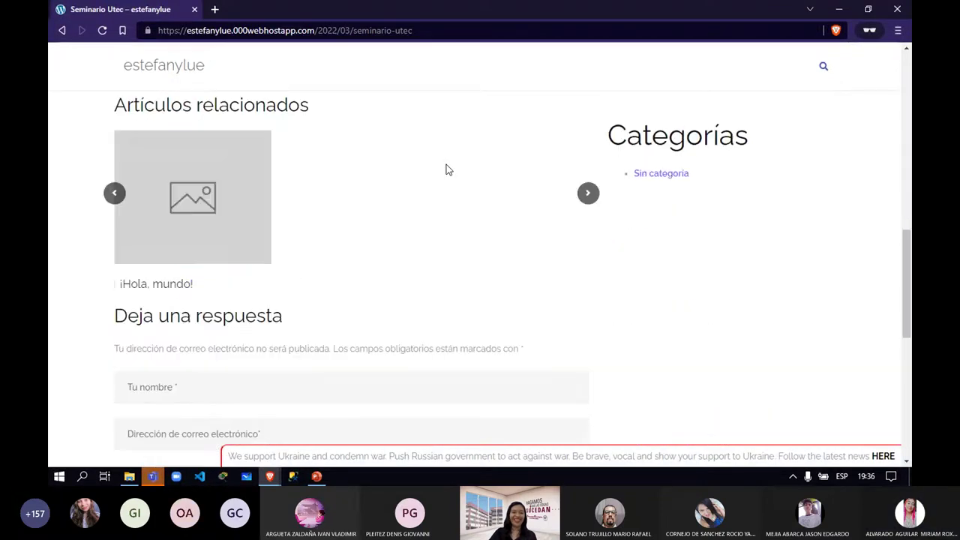
scroll(445, 169, "down", 1)
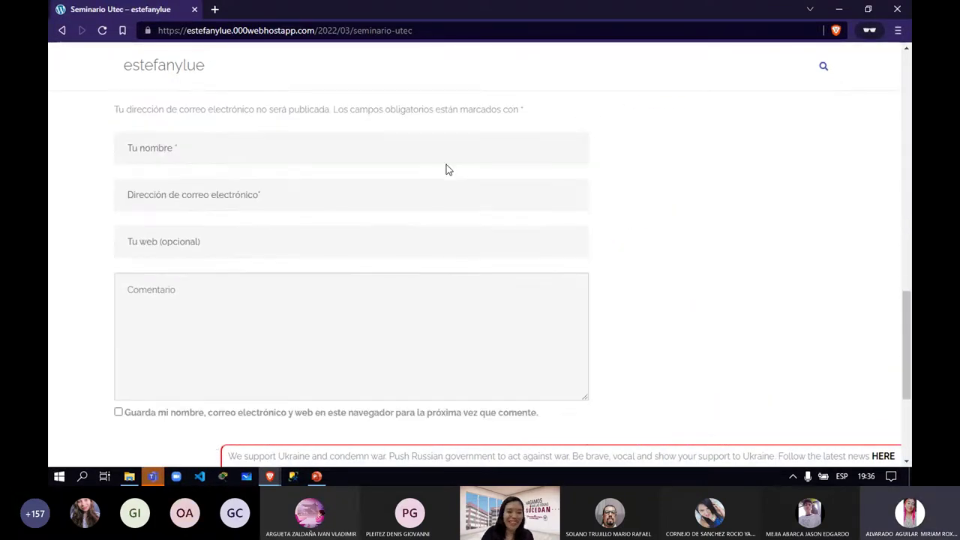
scroll(446, 169, "up", 2)
left_click(252, 256)
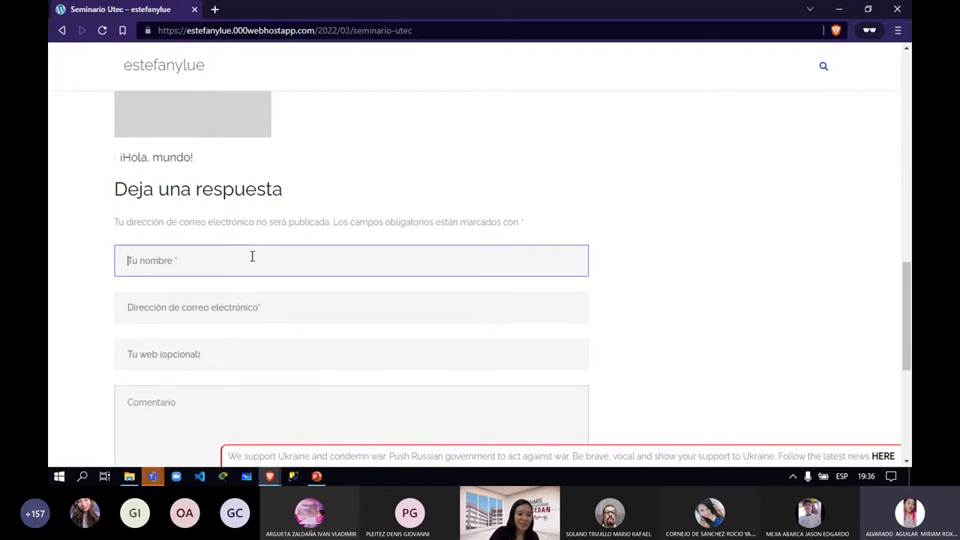
- Return to the Seminario Utec editor in the main browser window and open the list of all posts in a new tab
left_click(837, 9)
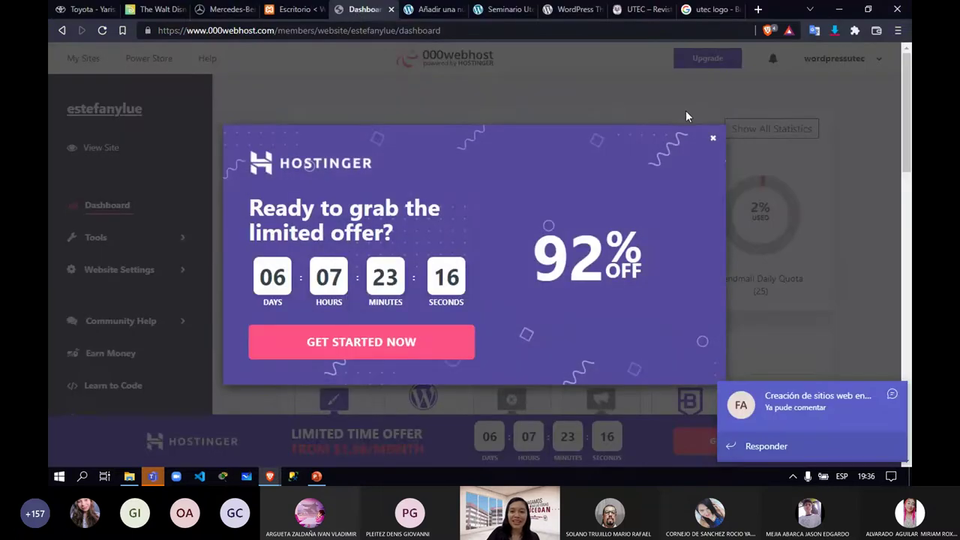
left_click(430, 11)
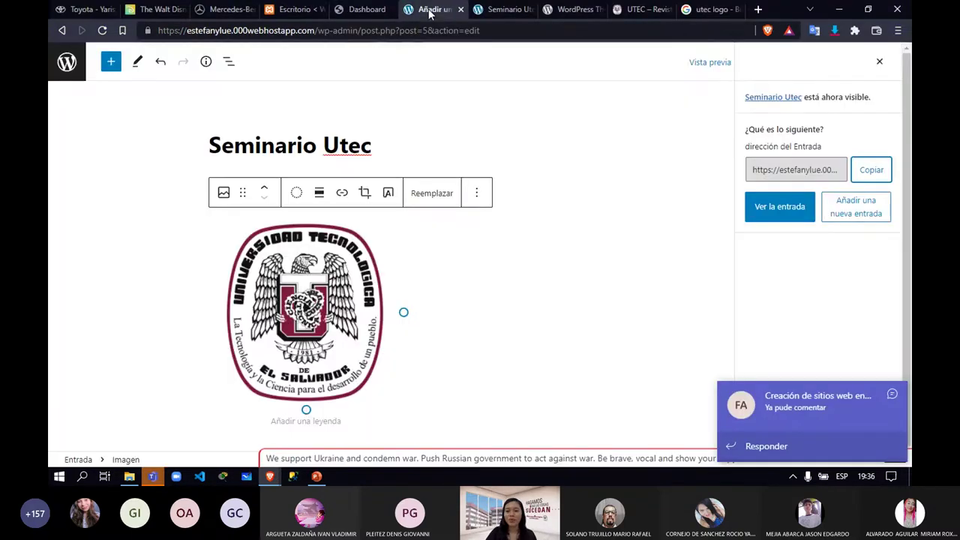
middle_click(67, 60)
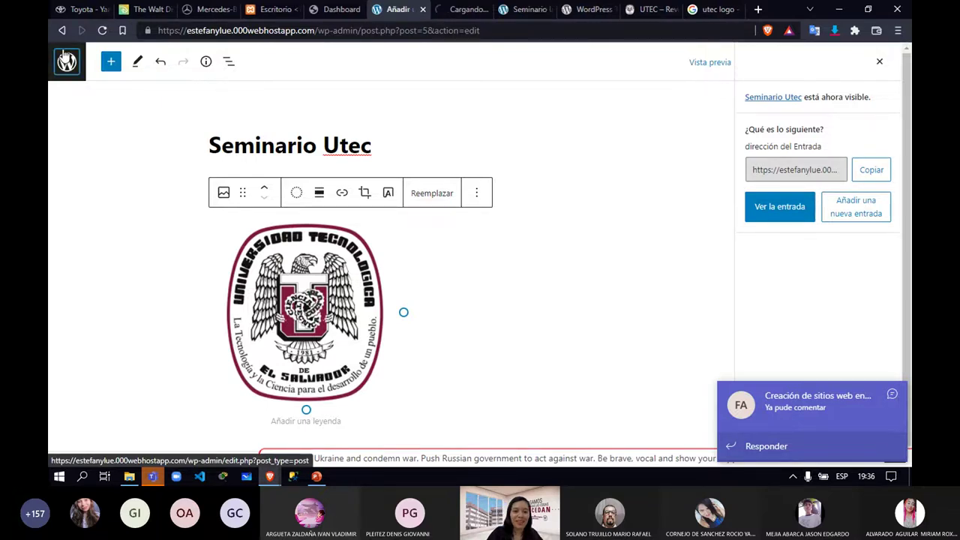
left_click(464, 9)
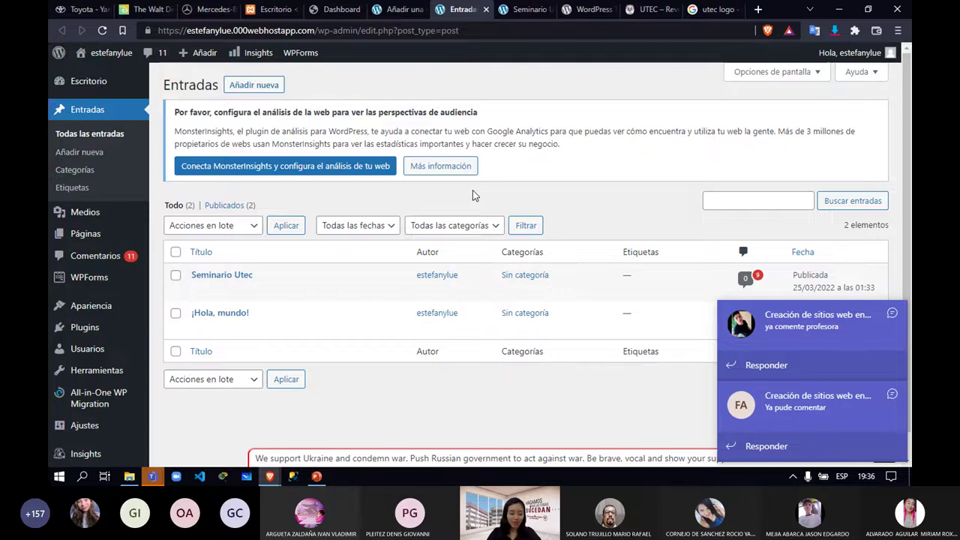
mouse_move(333, 292)
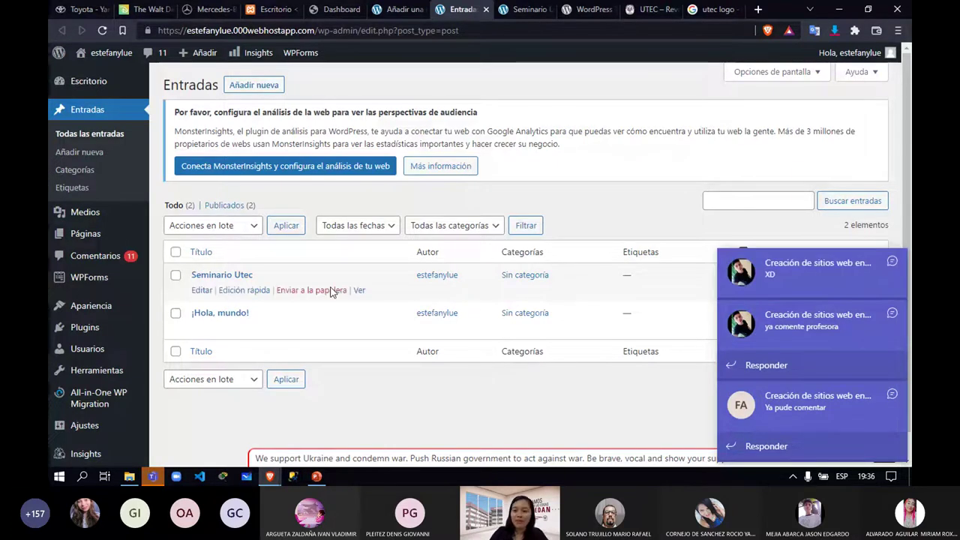
- Open the site's Comentarios section and examine the fields of the WordPress installation page
mouse_move(92, 272)
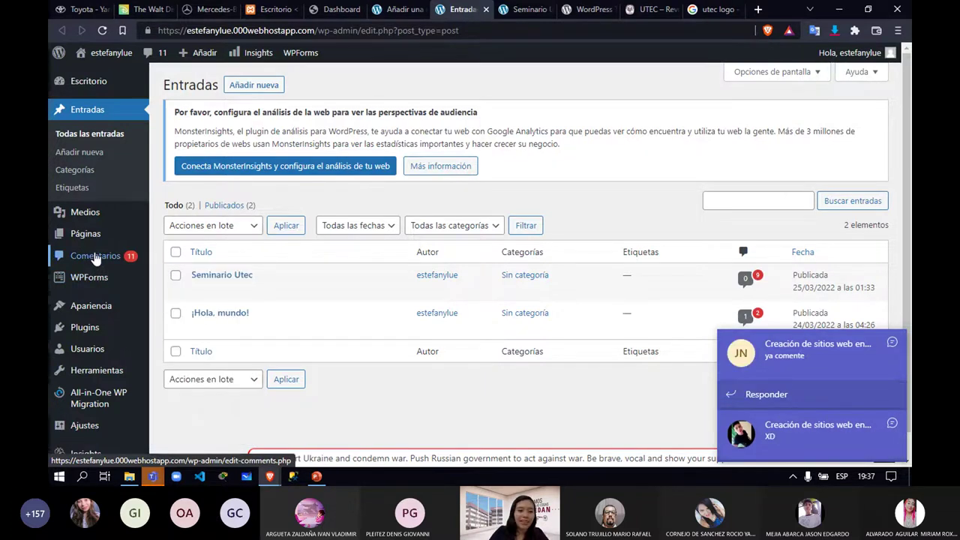
left_click(96, 257)
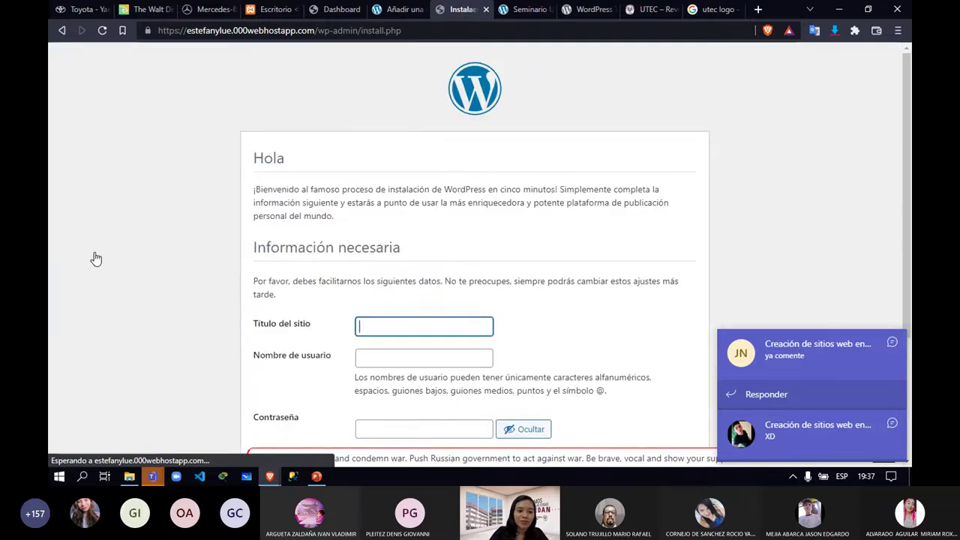
scroll(413, 266, "down", 3)
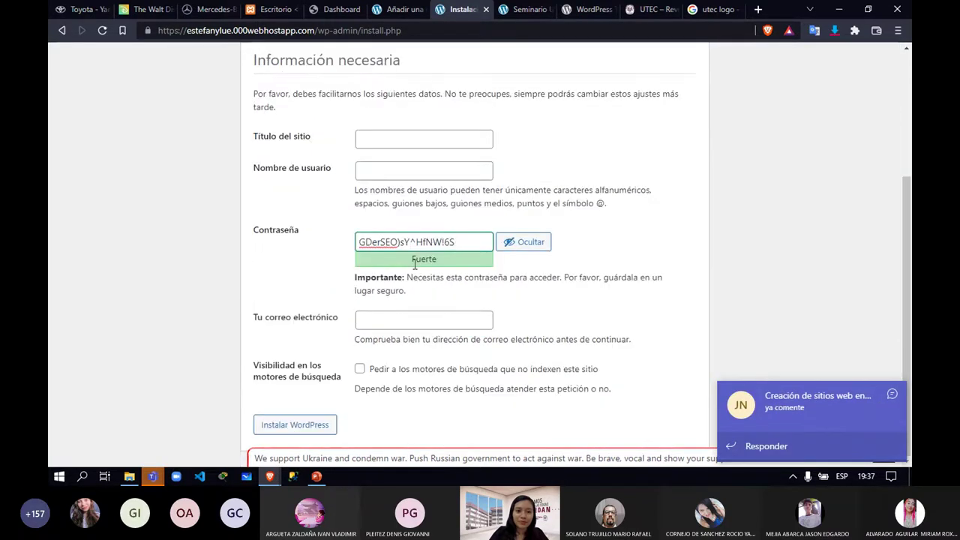
scroll(414, 267, "up", 3)
scroll(415, 269, "down", 1)
scroll(413, 268, "down", 1)
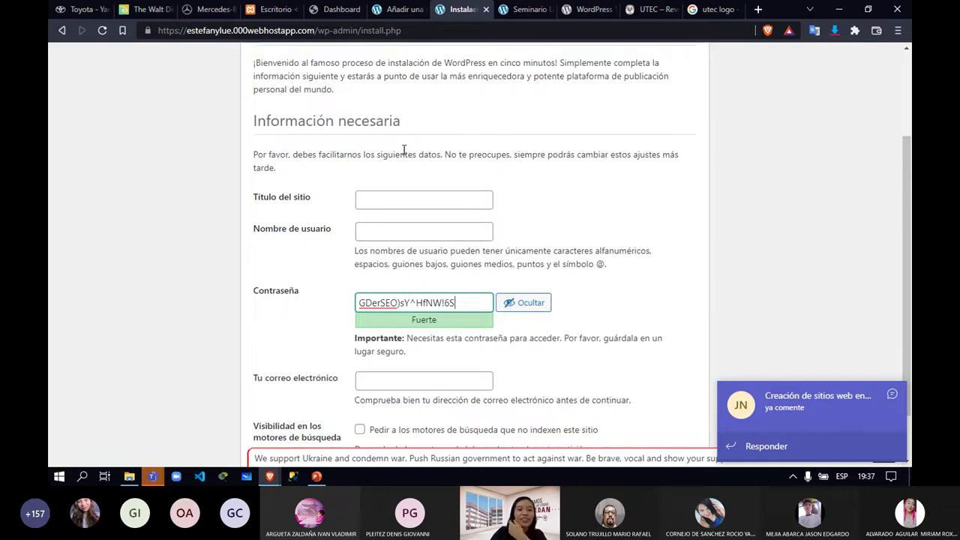
left_click(405, 200)
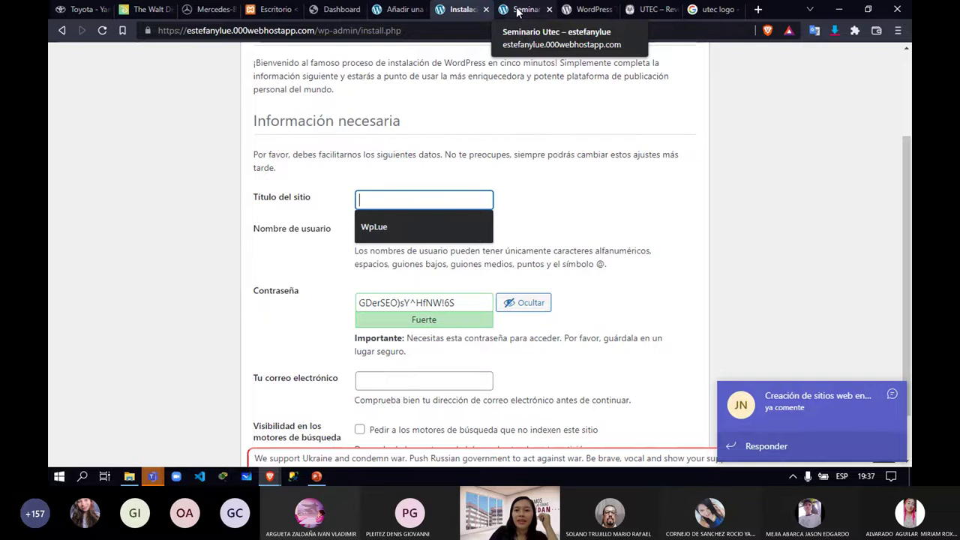
- Try to reach the admin area from the Seminario Utec post's tab, and close the WordPress installation tabs
left_click(516, 11)
mouse_move(75, 56)
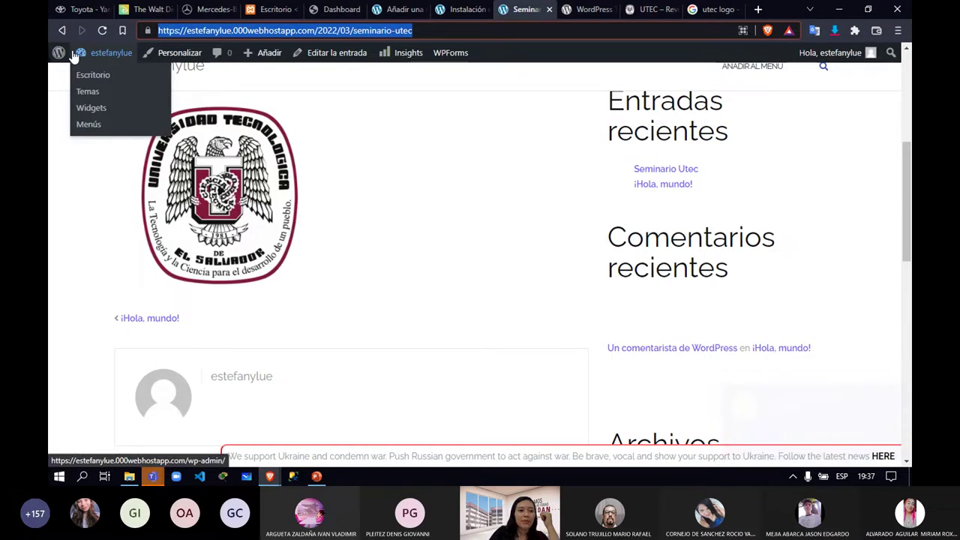
left_click(62, 30)
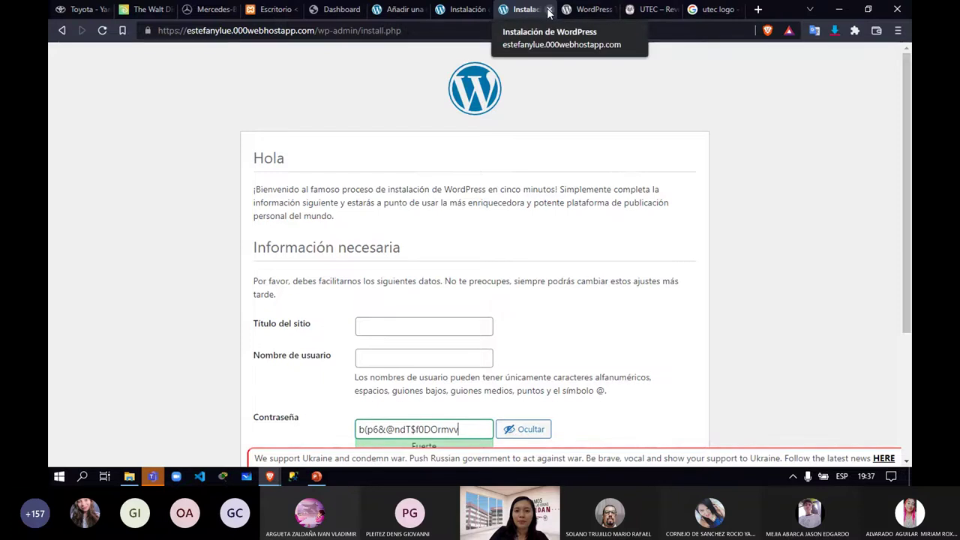
left_click(548, 9)
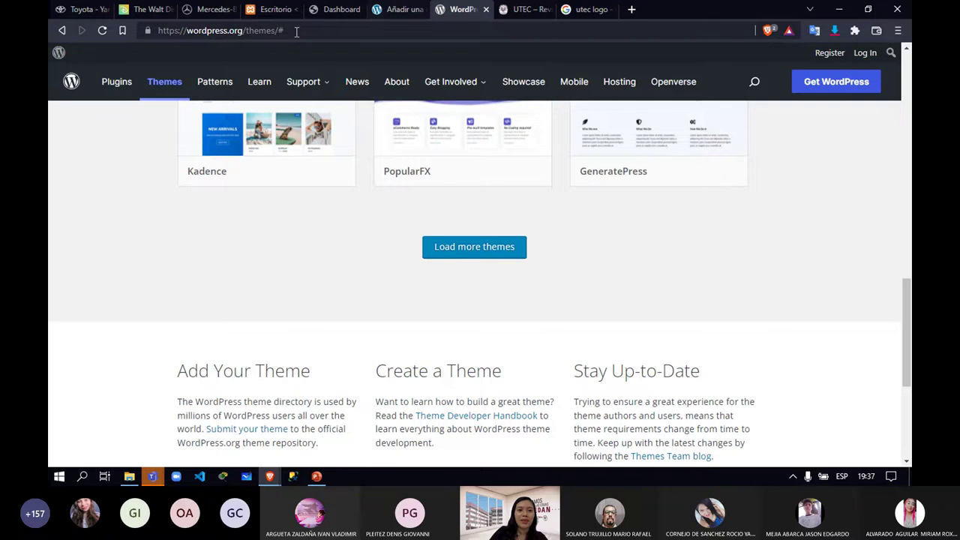
- Check the site's admin address in a new browser tab, starting from the post editor, and close that tab
key("ctrl+shift+Tab")
left_click_drag(330, 30, 103, 29)
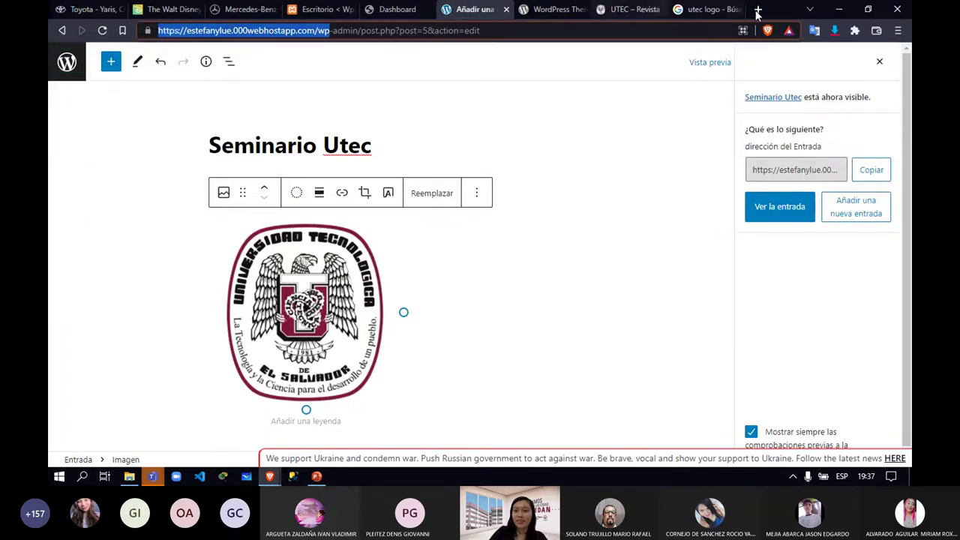
left_click(759, 10)
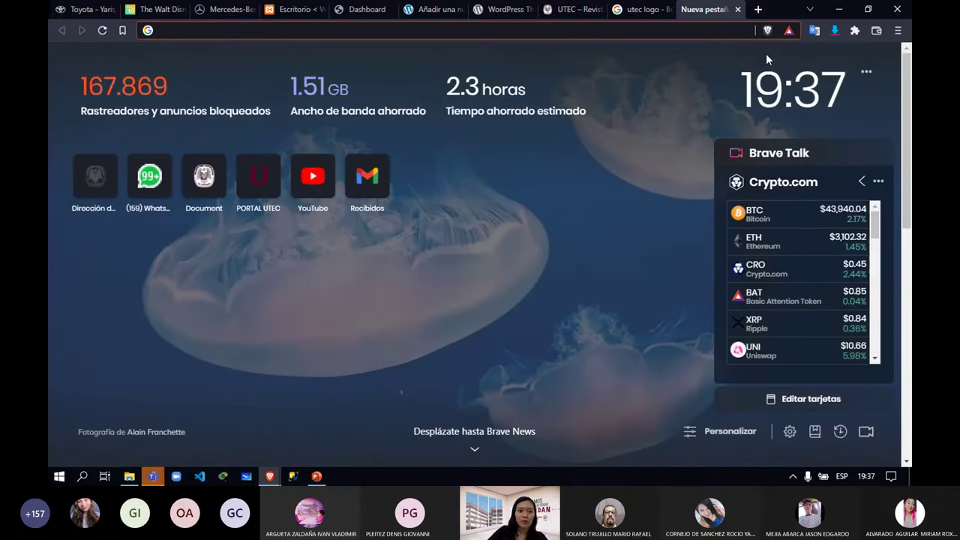
type("https://estefanyue.000webhostapp.com/wp-admin/install.php")
key("Return")
left_click(741, 29)
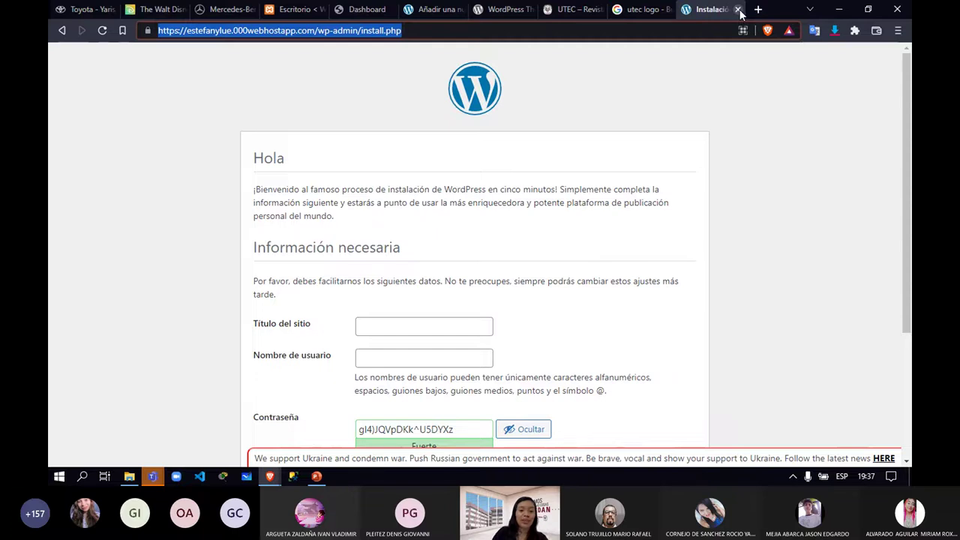
left_click(738, 10)
- Reload the Seminario Utec post's address in the private window and examine the WordPress installation form
mouse_move(270, 476)
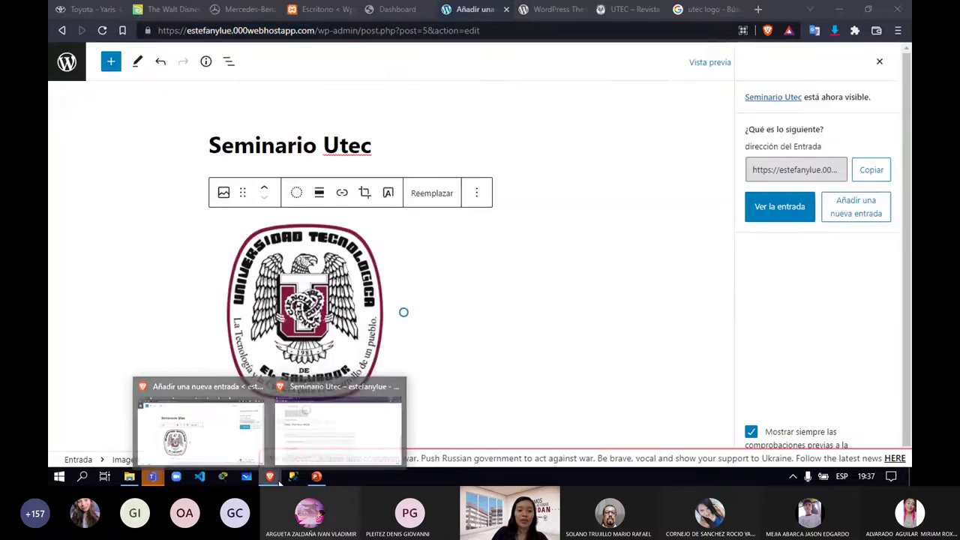
left_click(335, 439)
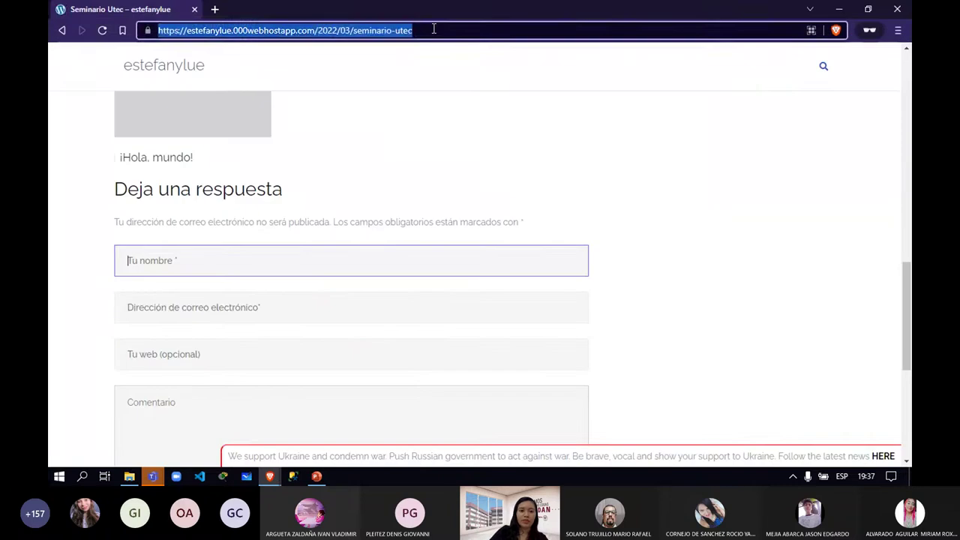
scroll(503, 181, "down", 3)
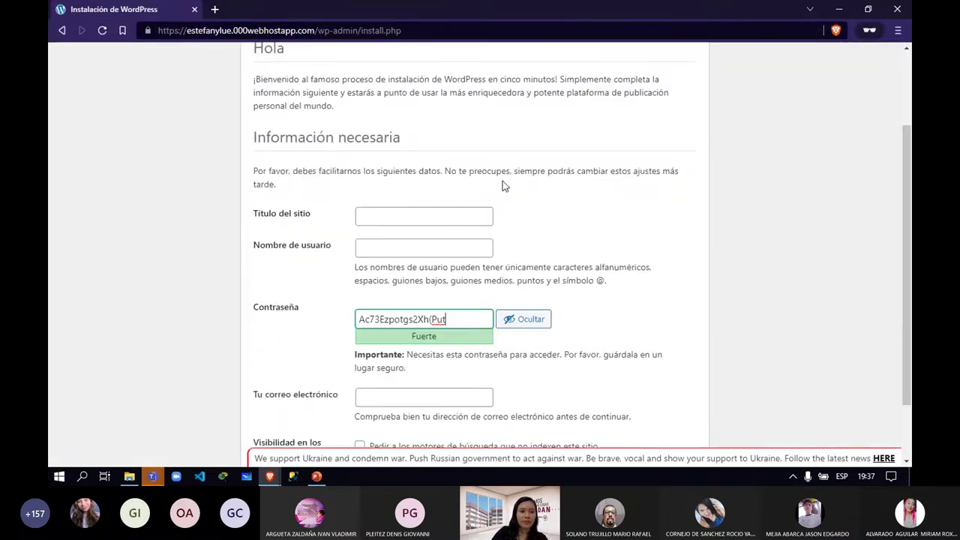
scroll(502, 182, "up", 3)
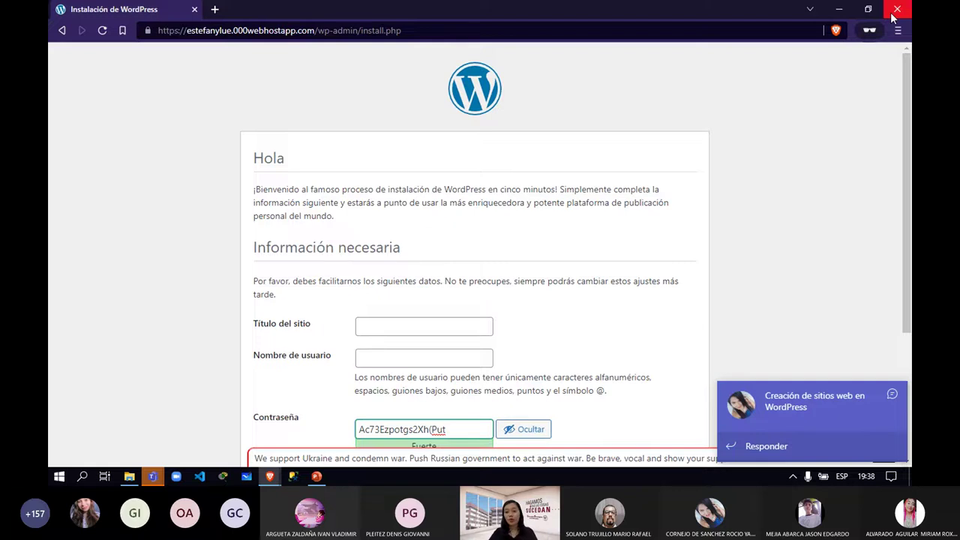
scroll(480, 285, "down", 3)
left_click_drag(445, 242, 328, 242)
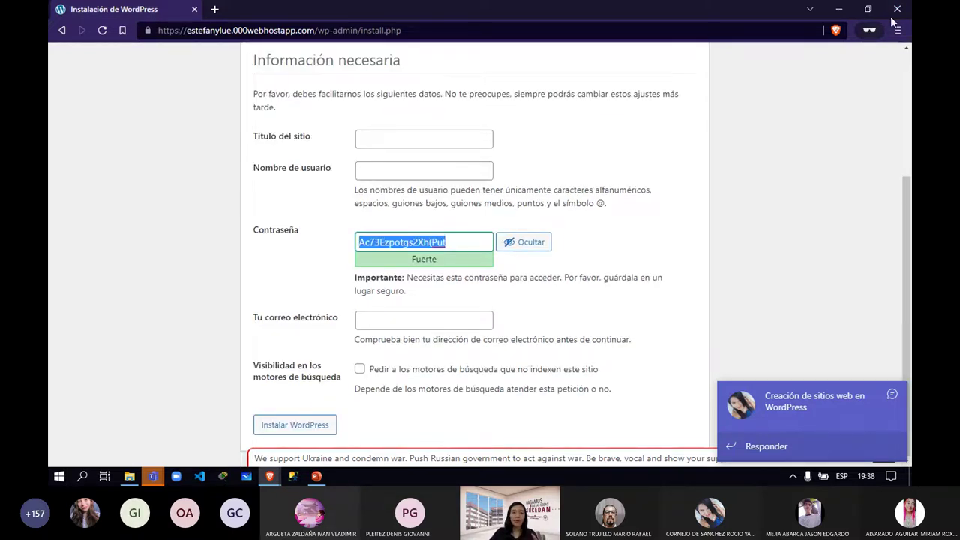
left_click(760, 252)
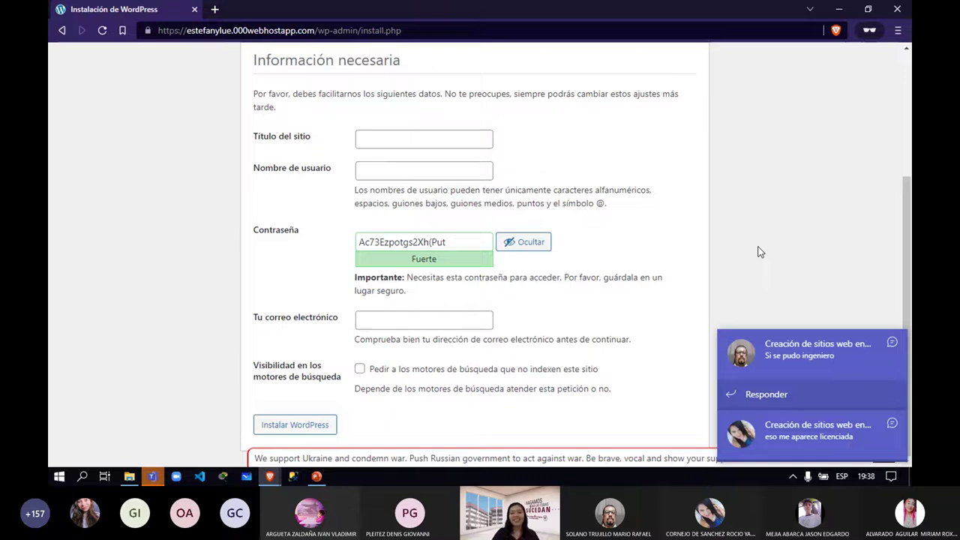
- Reload the WordPress installation page in the private window, recheck its form, and close that window
scroll(591, 231, "up", 3)
scroll(592, 236, "down", 3)
scroll(592, 235, "up", 1)
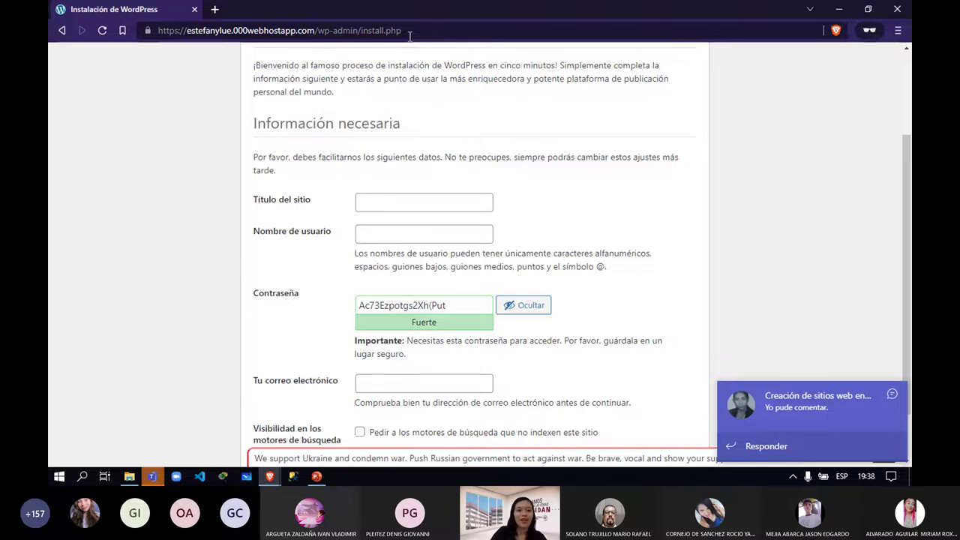
key("F5")
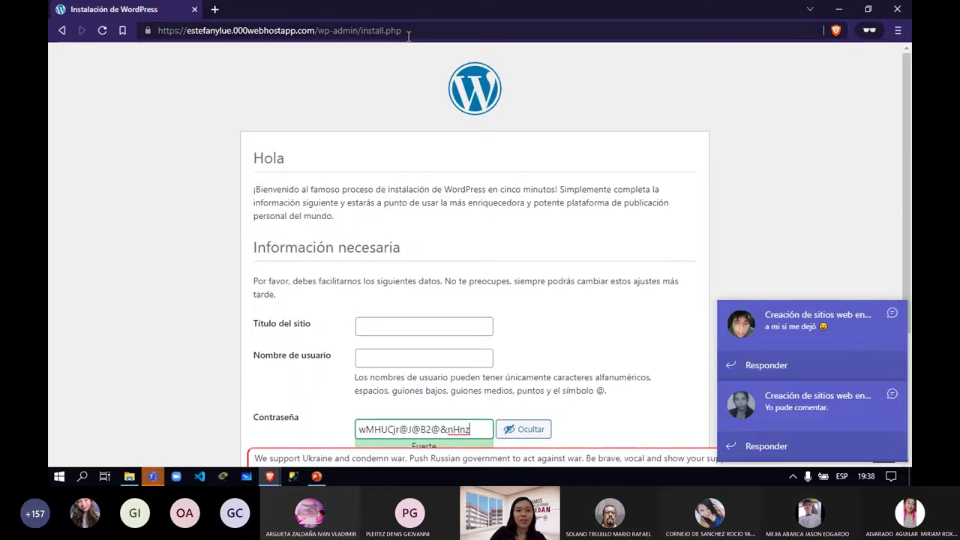
left_click_drag(409, 36, 319, 29)
key("Return")
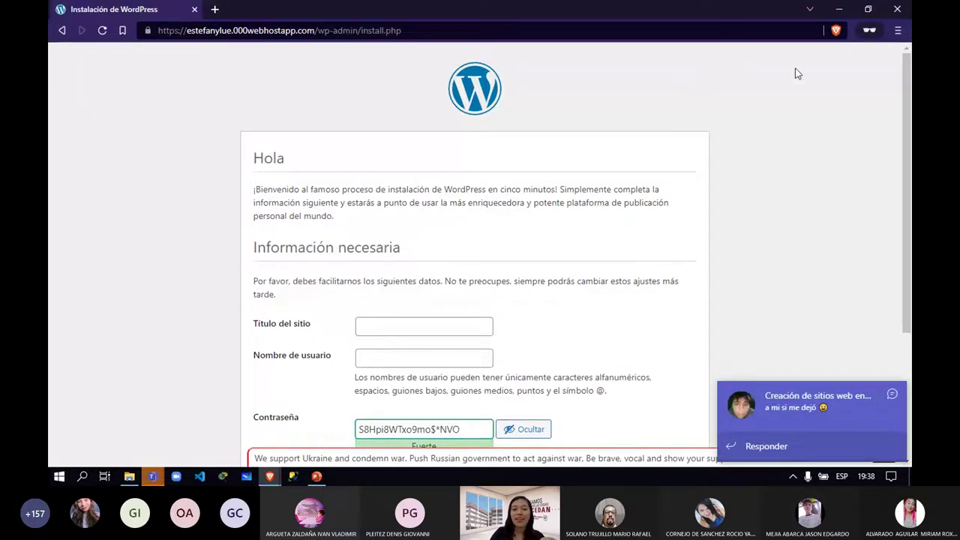
left_click(897, 9)
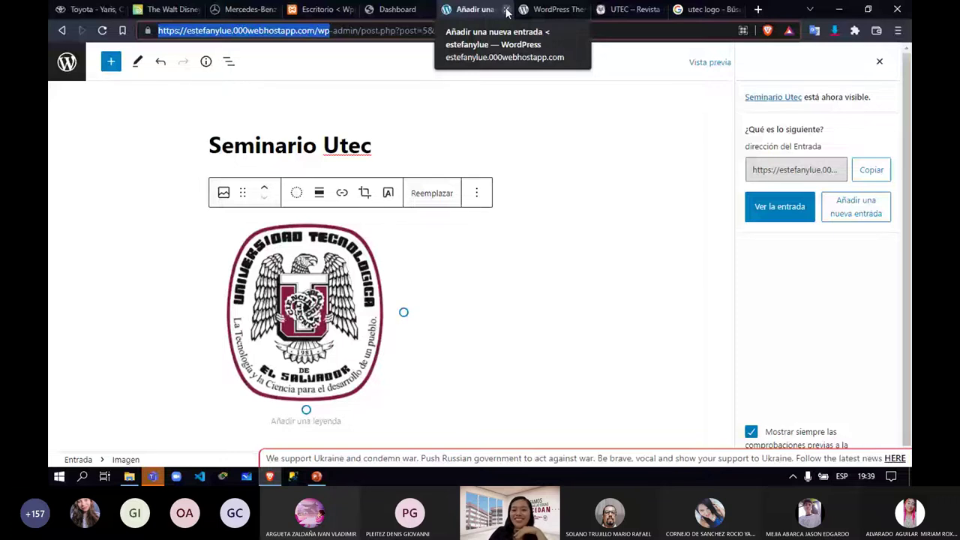
- Close the post editor, Walt Disney, Mercedes-Benz and Toyota tabs, and show the Escritorio page of the local WordPress site
left_click(507, 10)
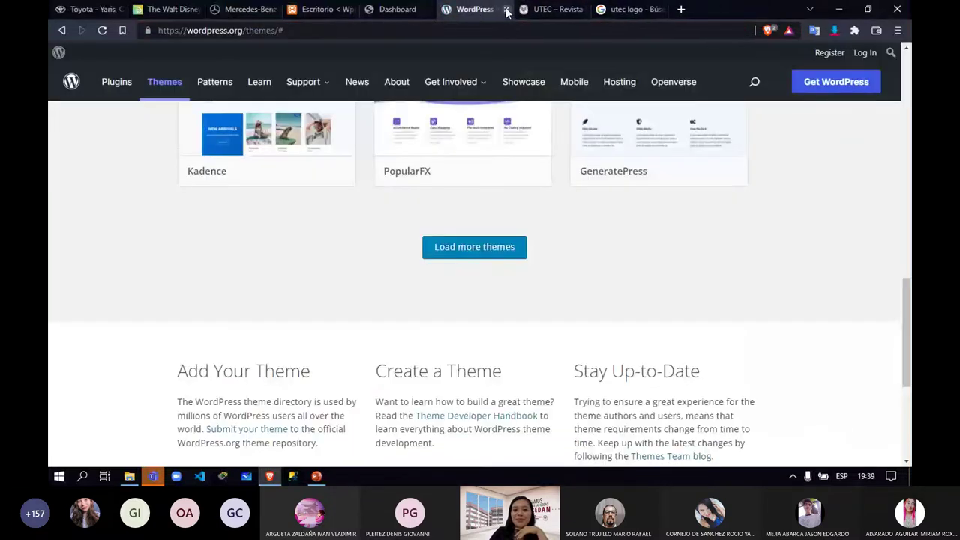
scroll(310, 125, "up", 15)
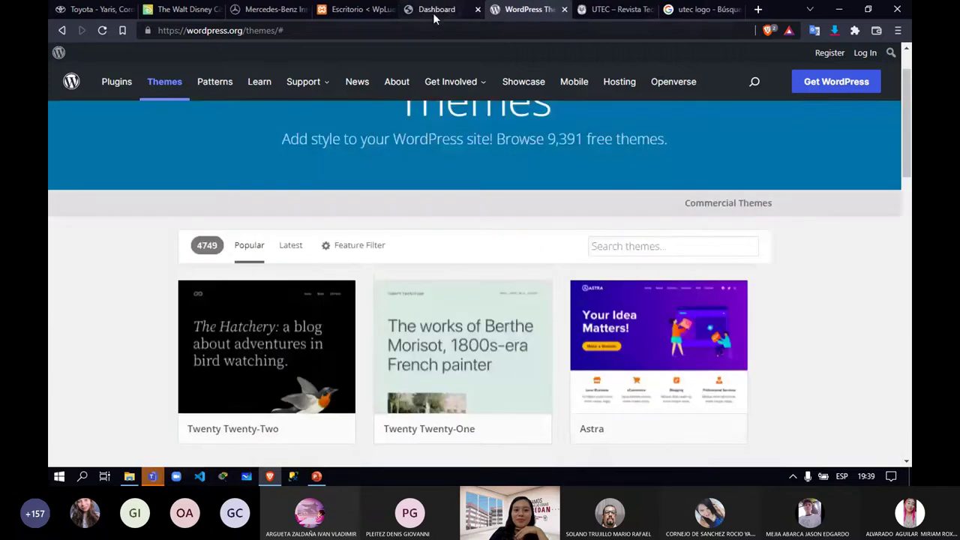
left_click(433, 11)
left_click(529, 9)
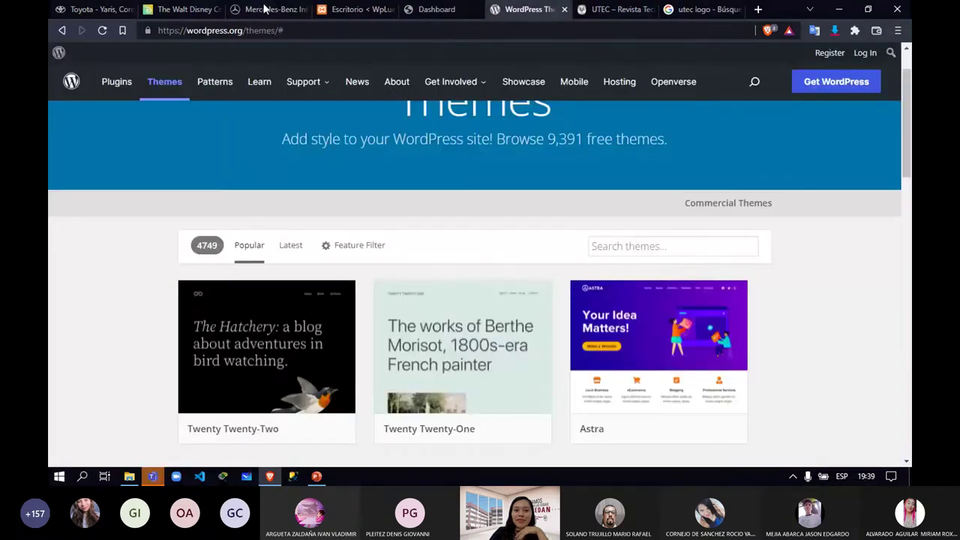
left_click(218, 9)
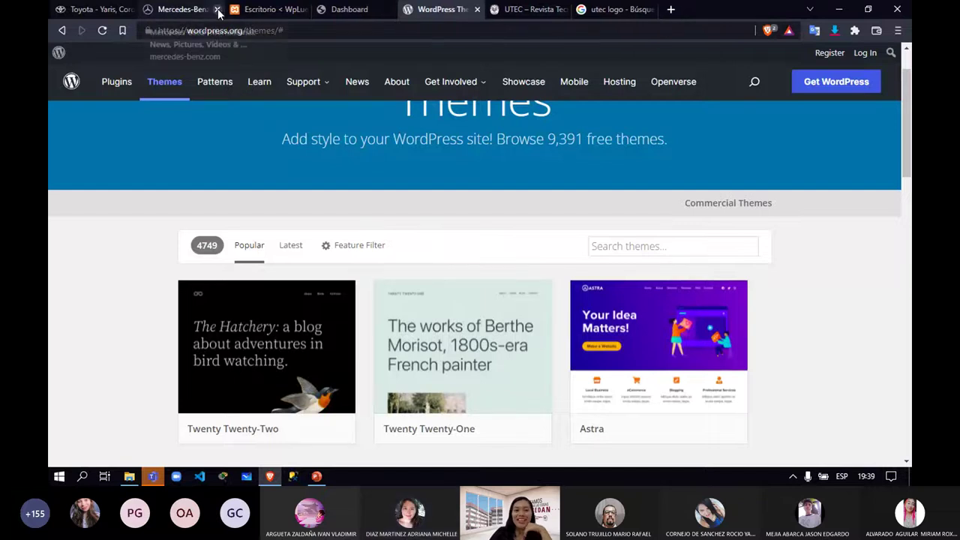
left_click(217, 11)
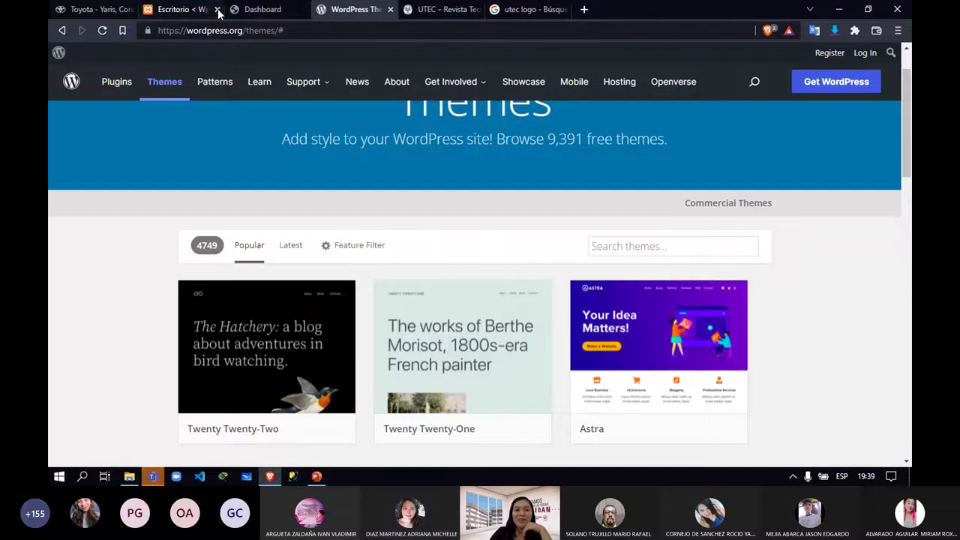
left_click(130, 9)
left_click(87, 9)
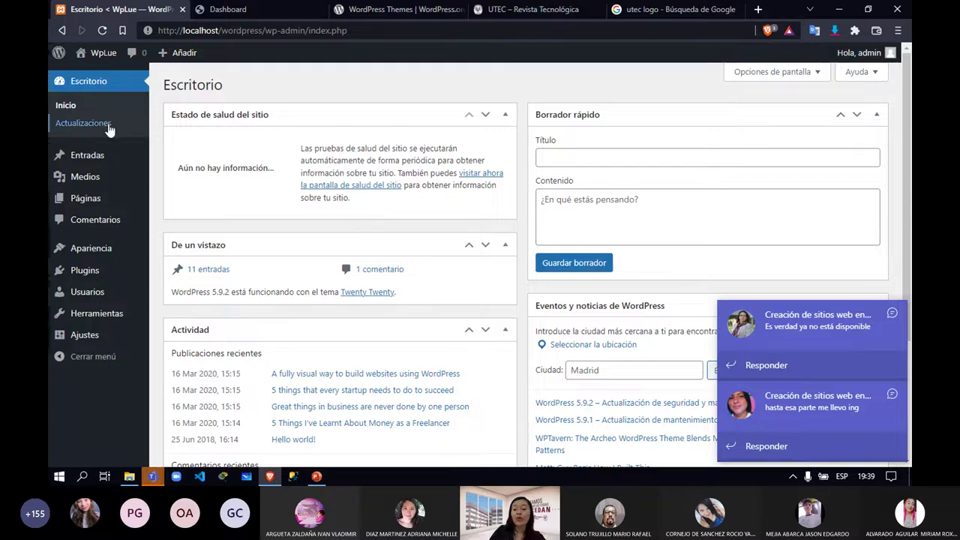
left_click(86, 83)
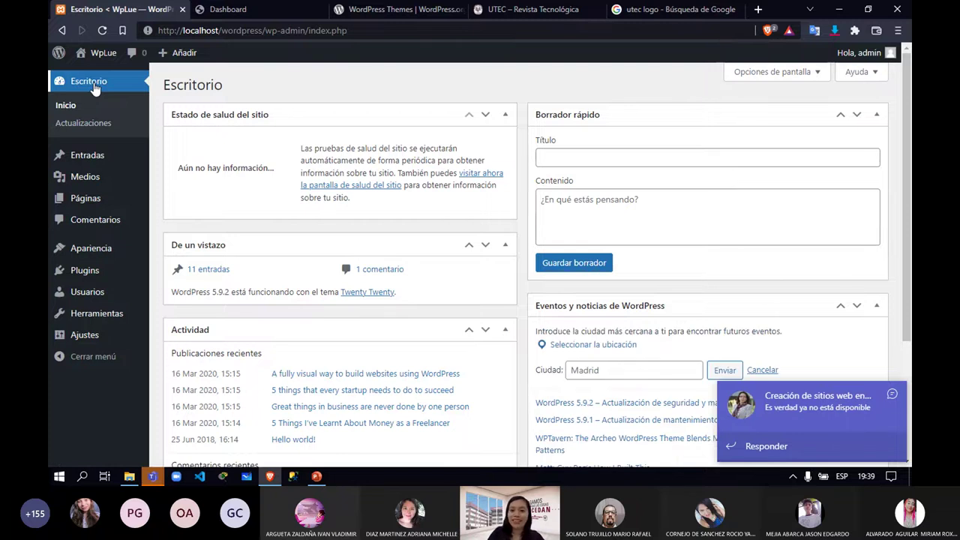
- Open hostinger.es in a new tab and highlight the monthly visits allowance of the cheapest hosting plan
key("ctrl+t")
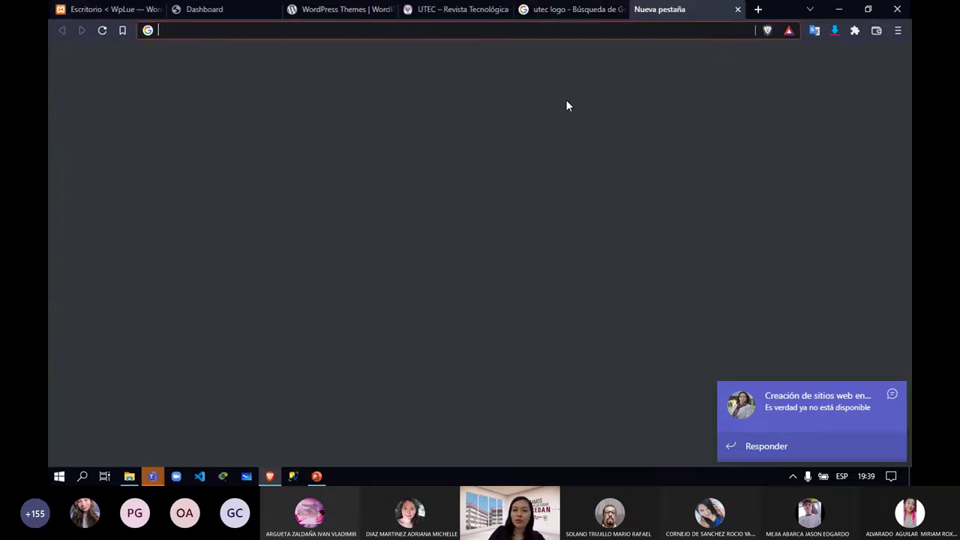
type("hos")
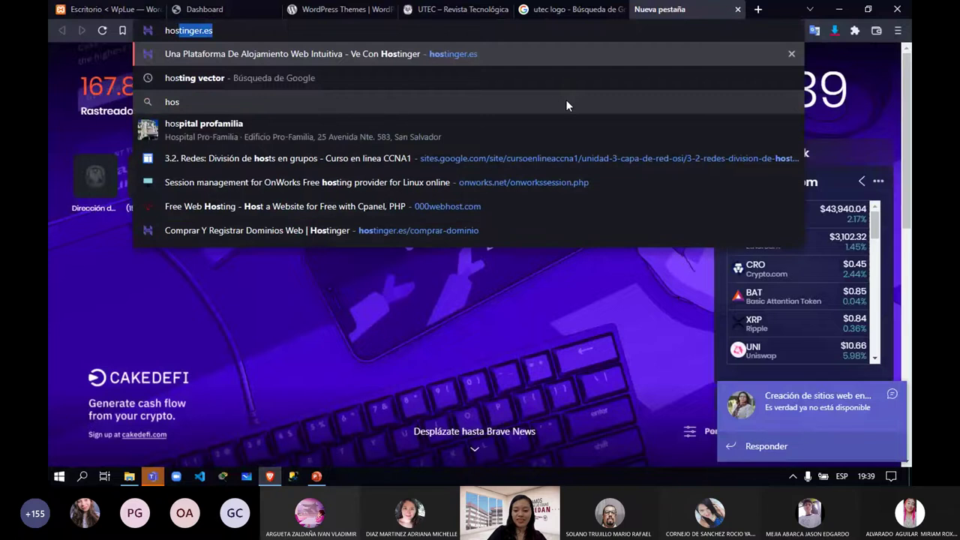
key("Return")
scroll(370, 239, "down", 10)
scroll(370, 240, "down", 3)
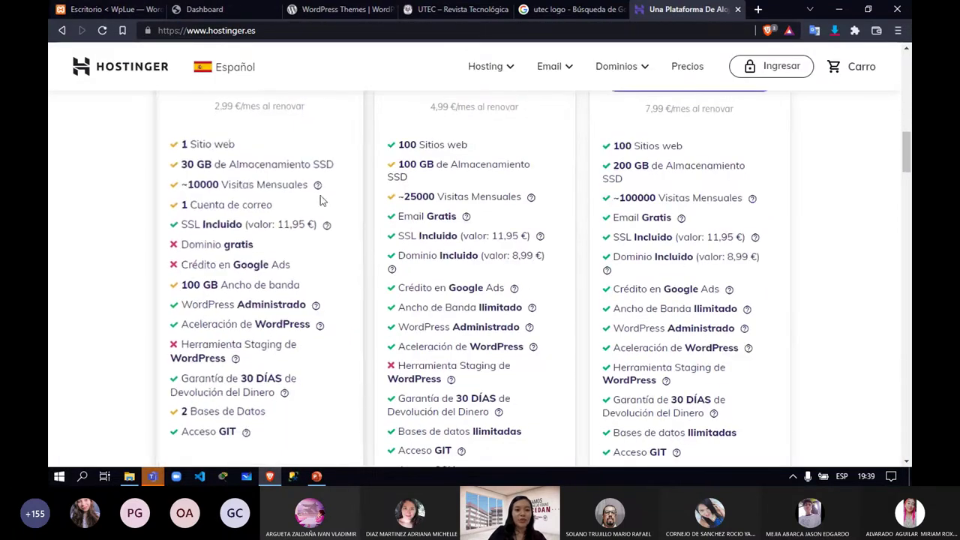
left_click_drag(309, 185, 182, 186)
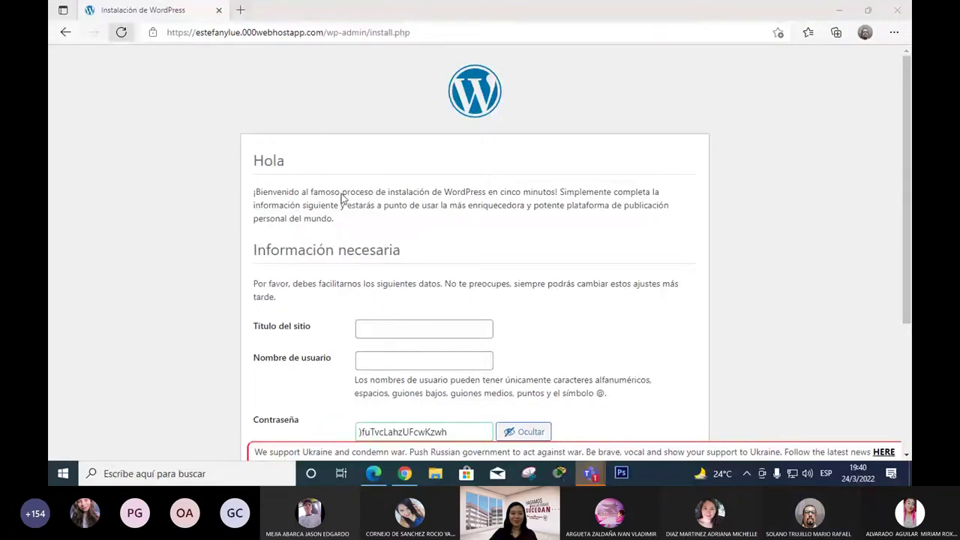
- Examine the WordPress installation form on the participant's shared screen, from the welcome text to the search engine visibility option
scroll(446, 255, "down", 1)
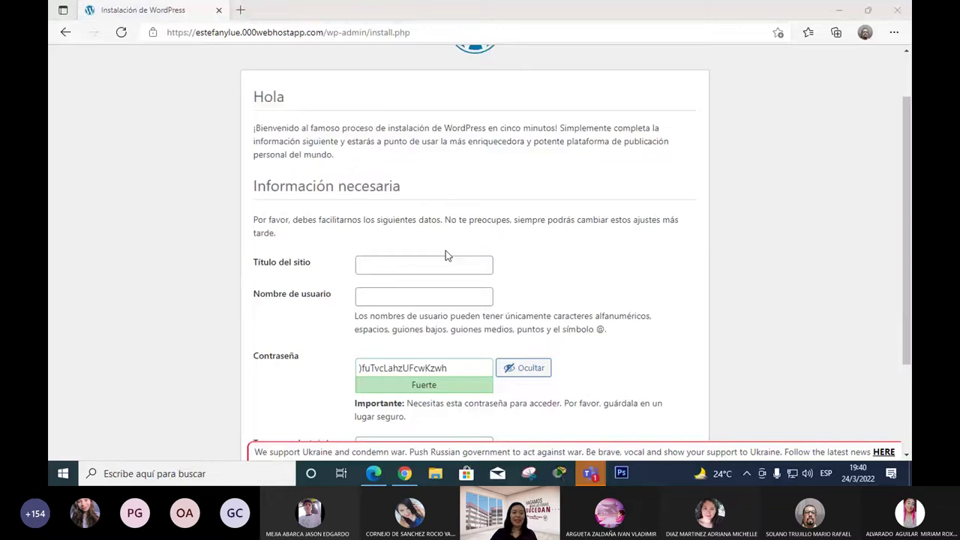
scroll(544, 279, "up", 1)
scroll(544, 278, "down", 3)
scroll(547, 268, "up", 3)
scroll(570, 259, "down", 2)
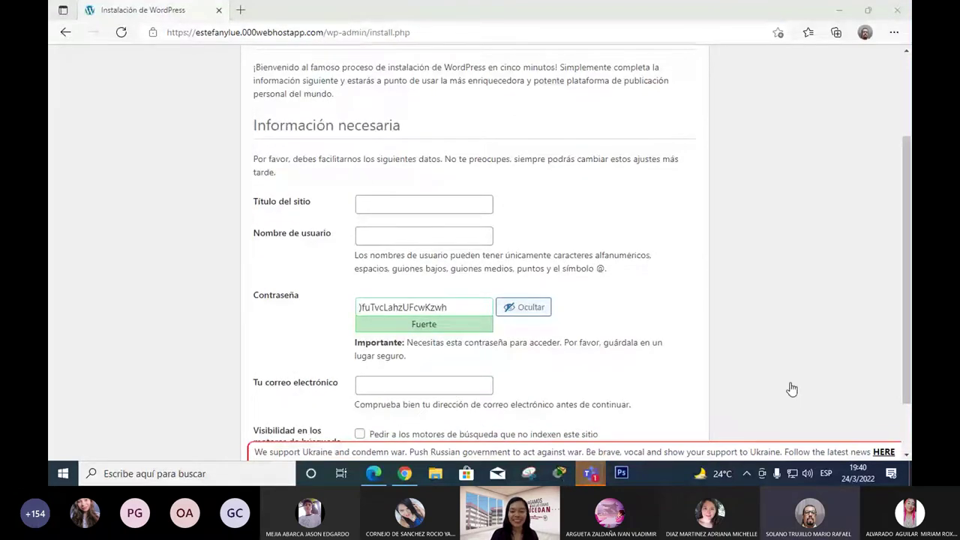
- Return to the Hostinger plans, compare their prices and features, and point out the cheapest plan's monthly visits figure
key("alt+Tab")
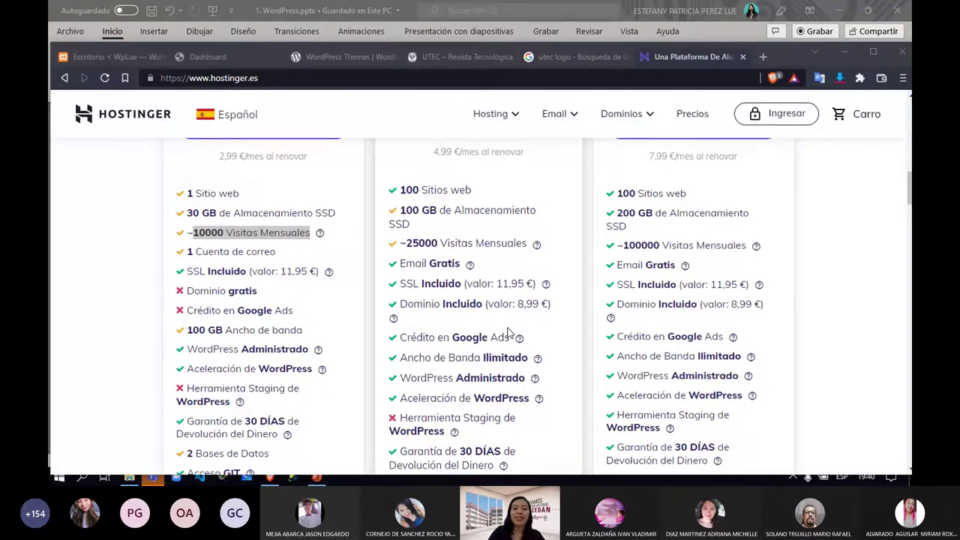
scroll(604, 431, "up", 4)
scroll(603, 431, "down", 3)
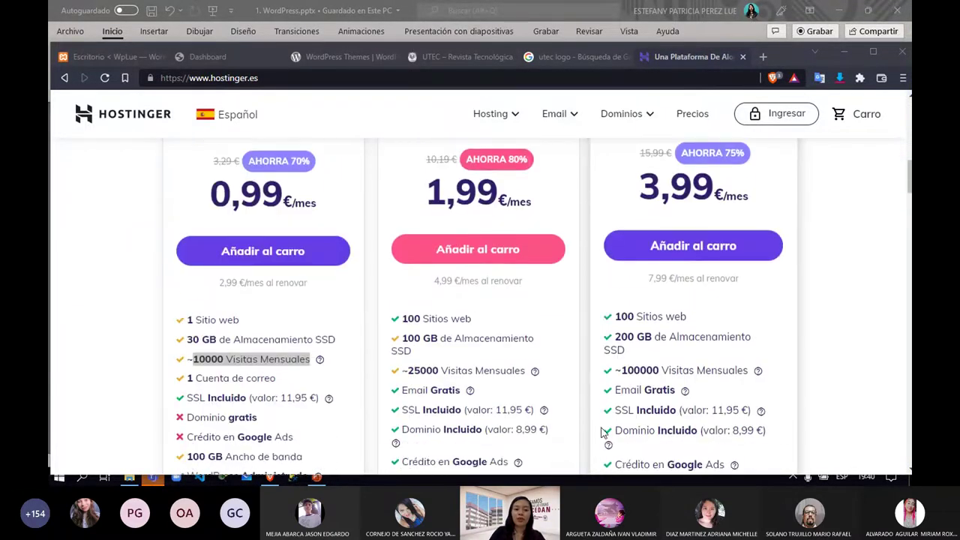
scroll(604, 432, "down", 1)
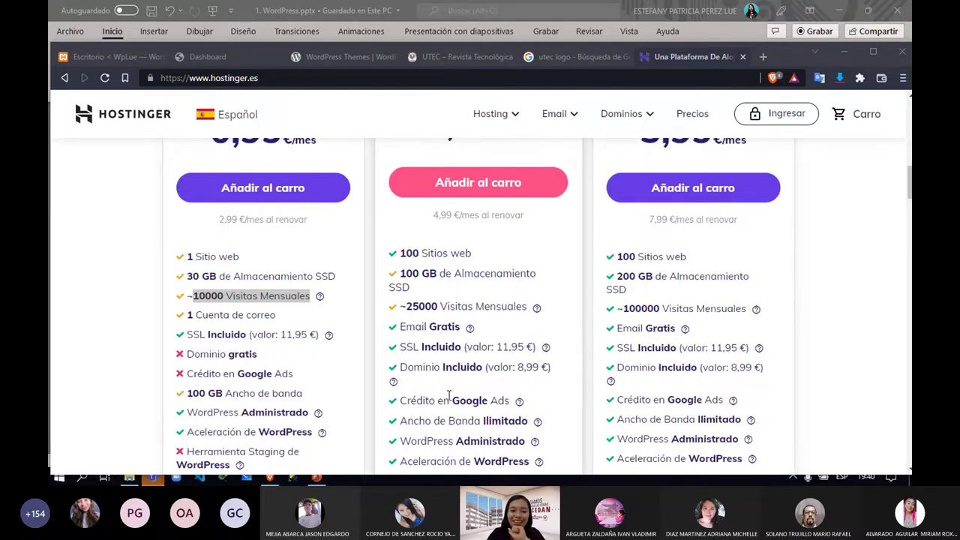
left_click(230, 295)
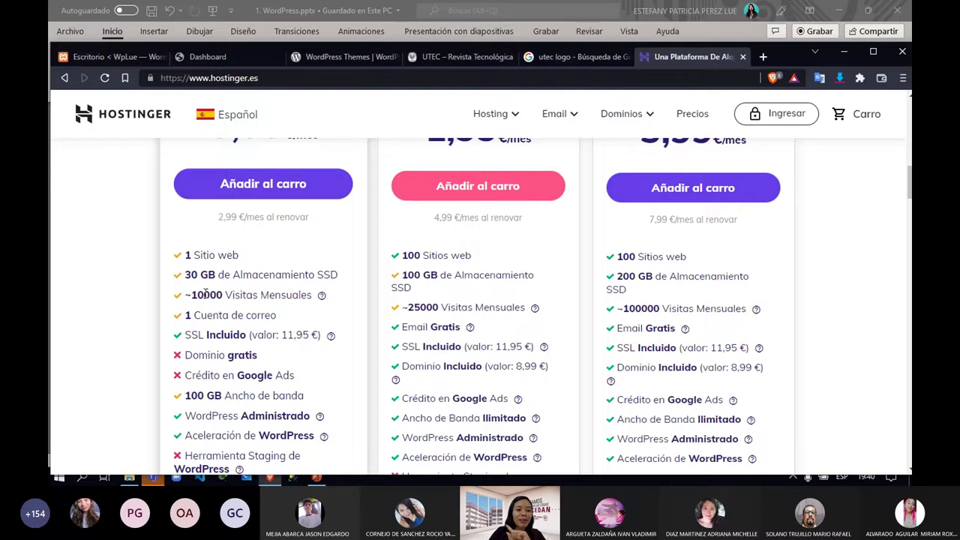
left_click_drag(207, 295, 217, 300)
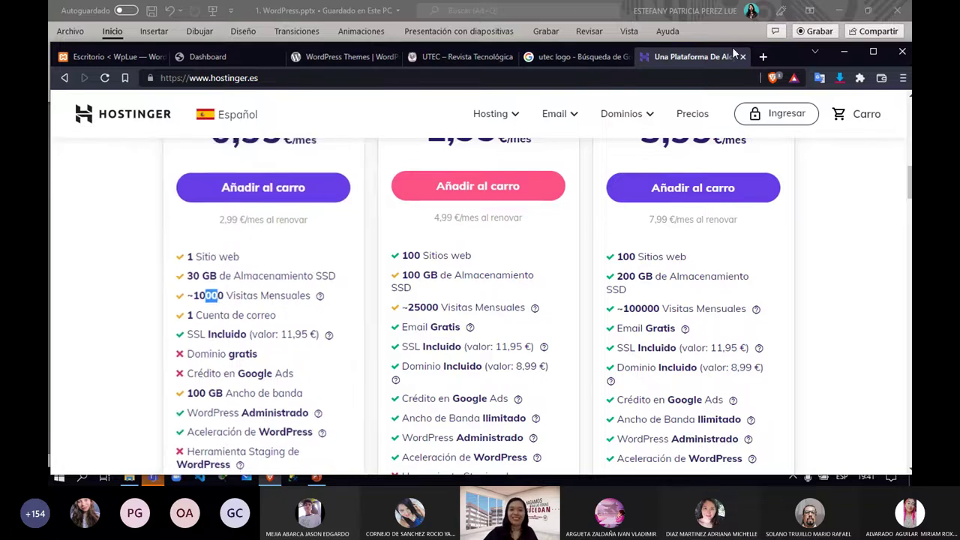
- Show the UTEC virtual education site and the Revista Tecnológica site as examples of frequently visited websites
left_click(530, 57)
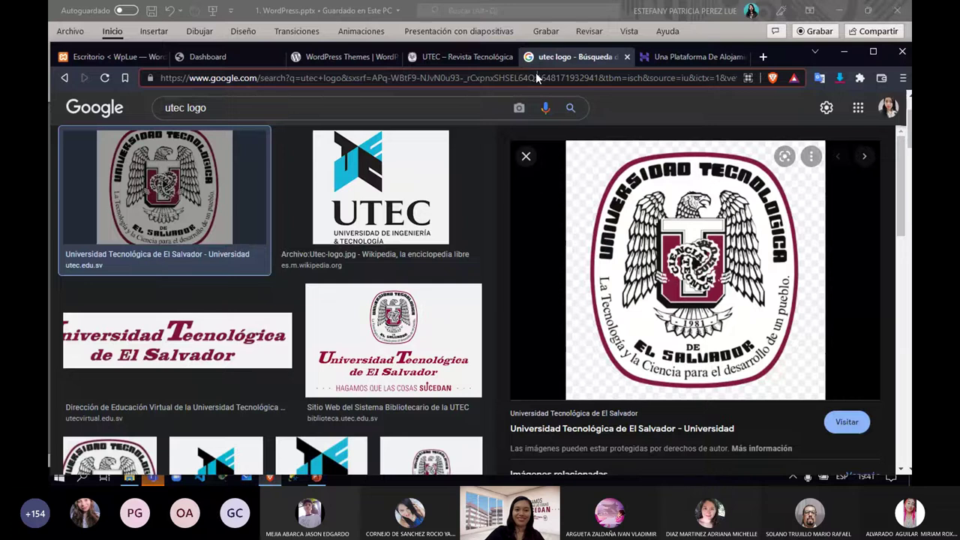
key("alt+Left")
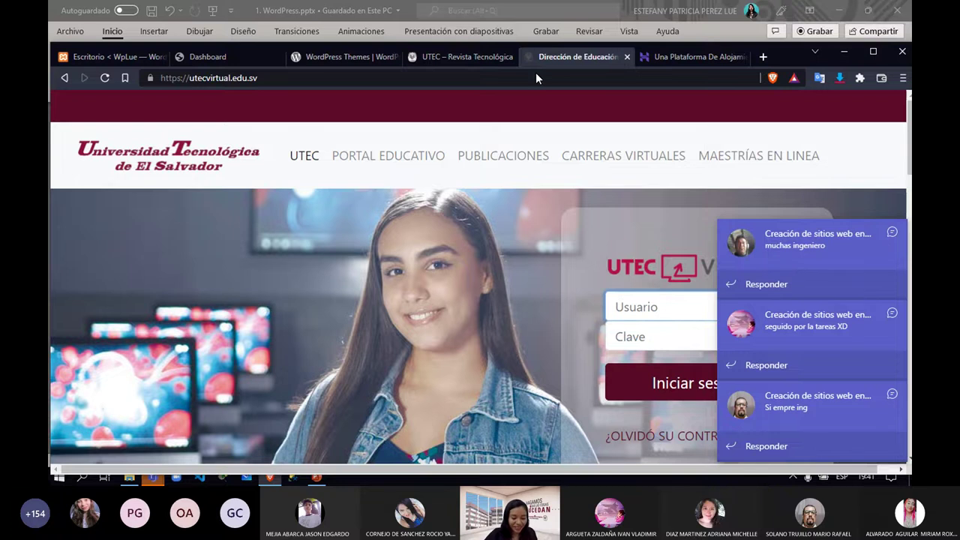
left_click(449, 58)
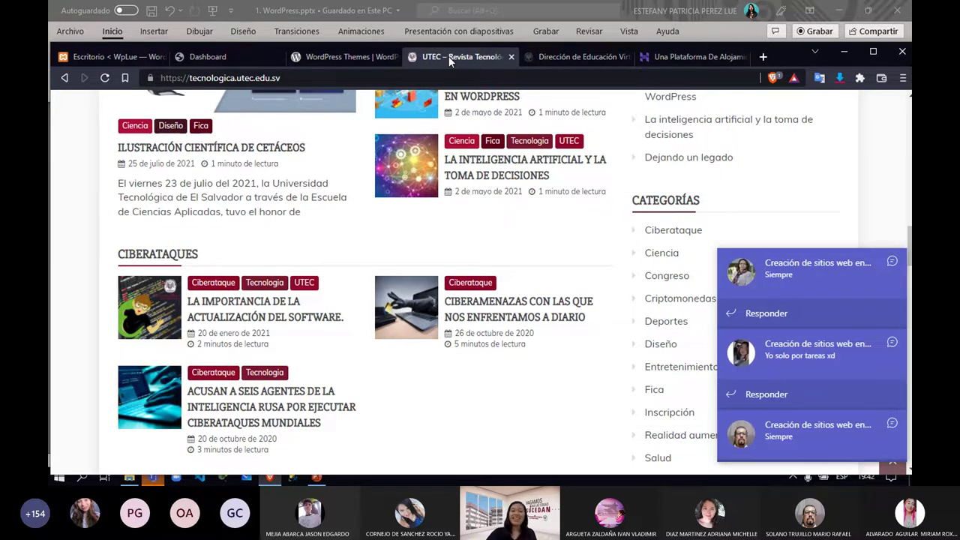
left_click(519, 62)
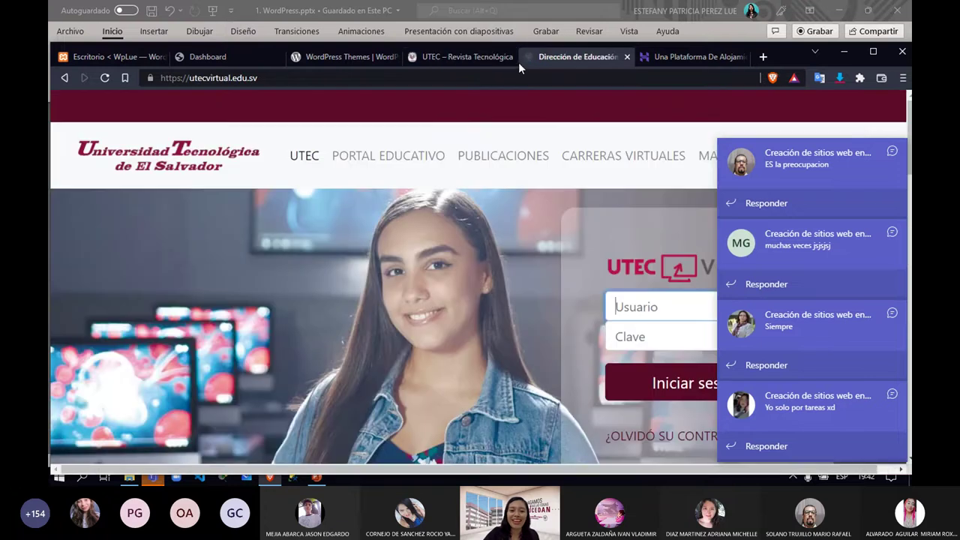
left_click(601, 79)
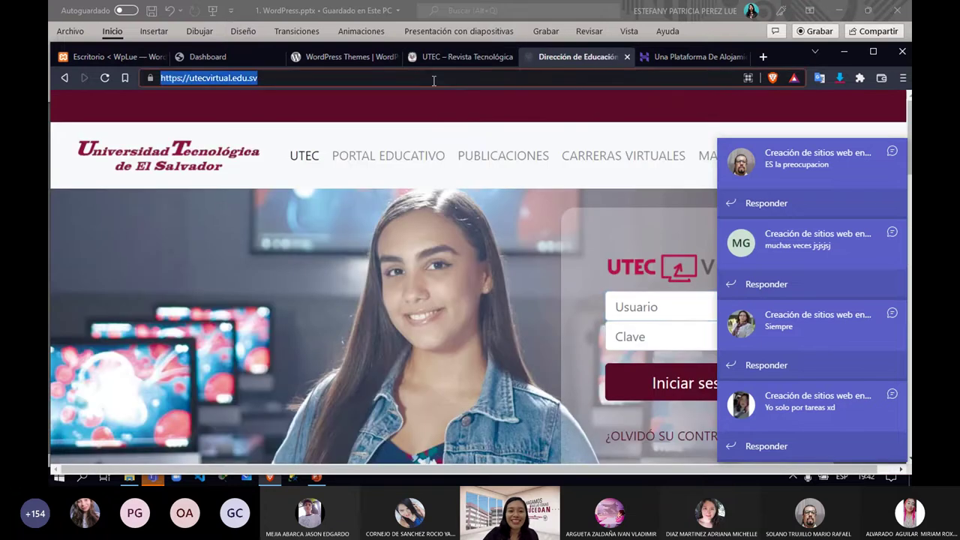
- Return to the Hostinger plans and highlight Hosting Sencillo's monthly visits allowance and monthly price
left_click(680, 56)
scroll(214, 290, "up", 1)
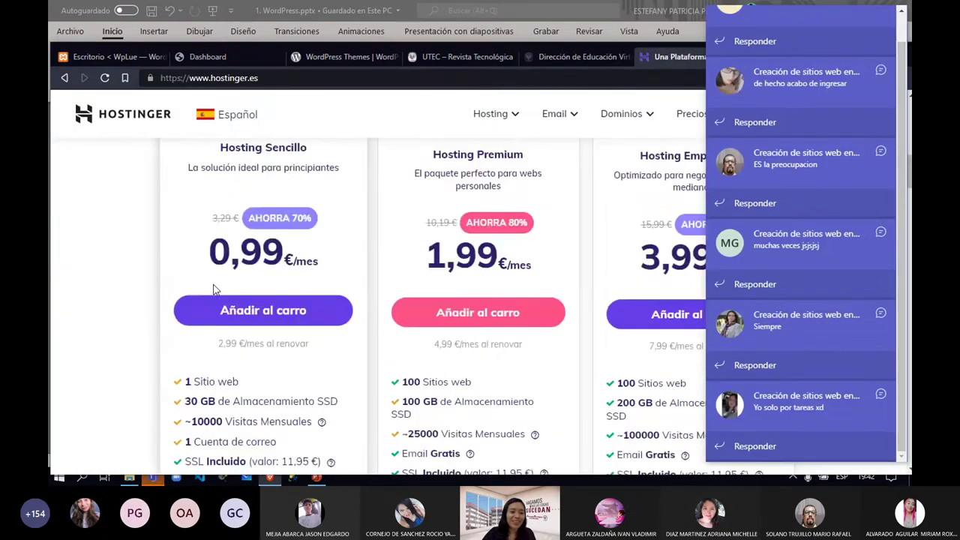
scroll(214, 290, "down", 1)
left_click_drag(202, 359, 233, 358)
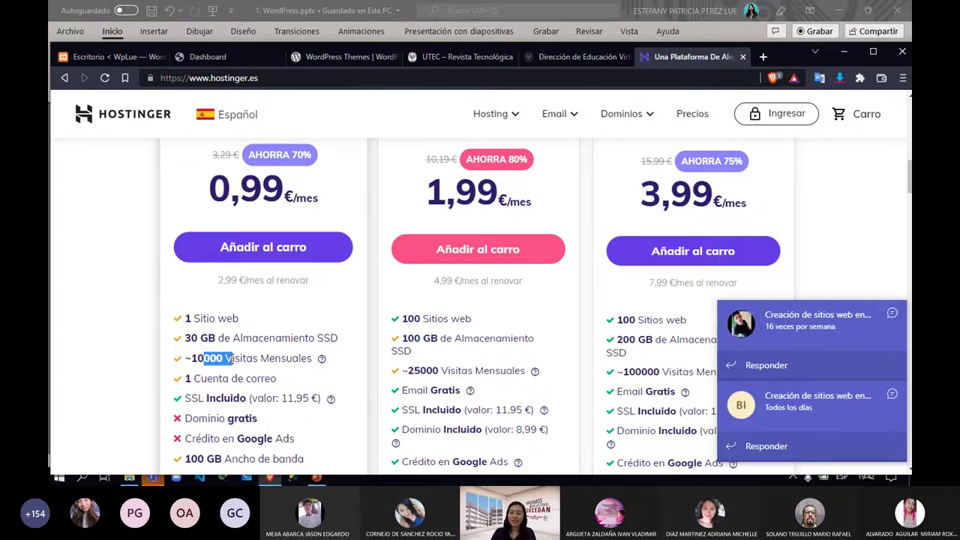
left_click(194, 359)
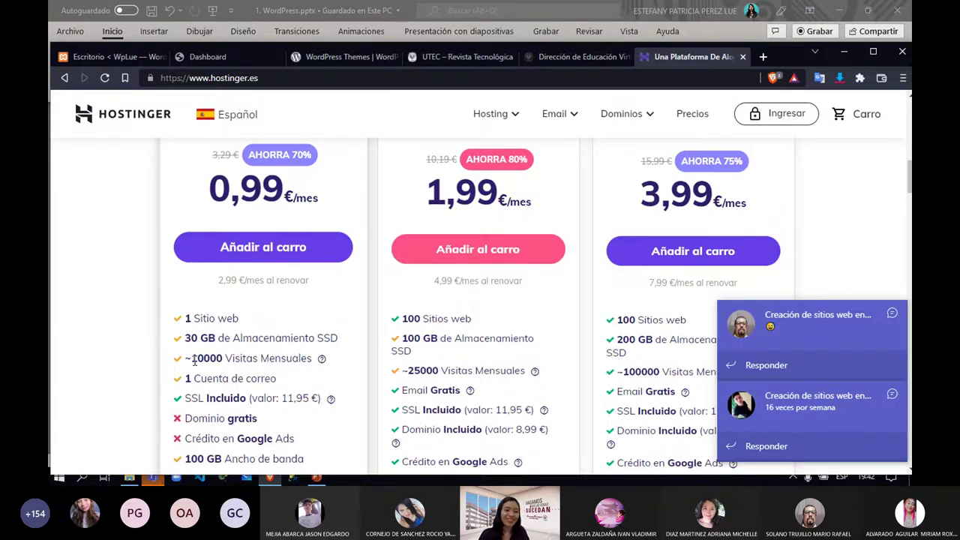
left_click_drag(193, 359, 313, 359)
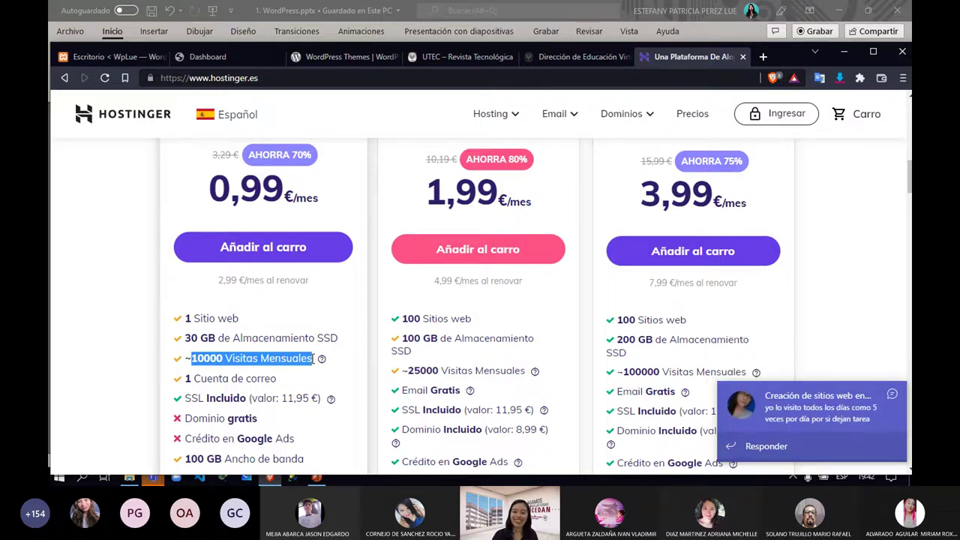
left_click_drag(313, 359, 192, 358)
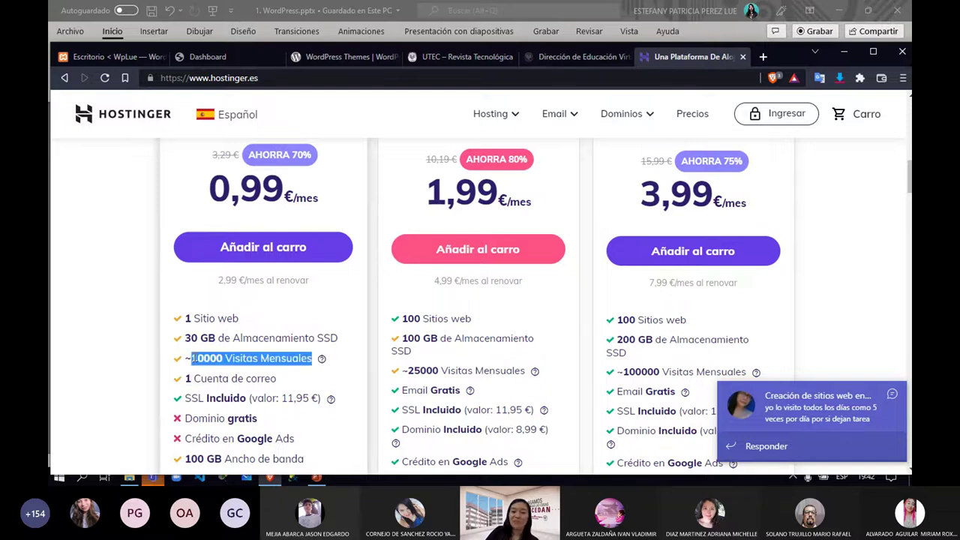
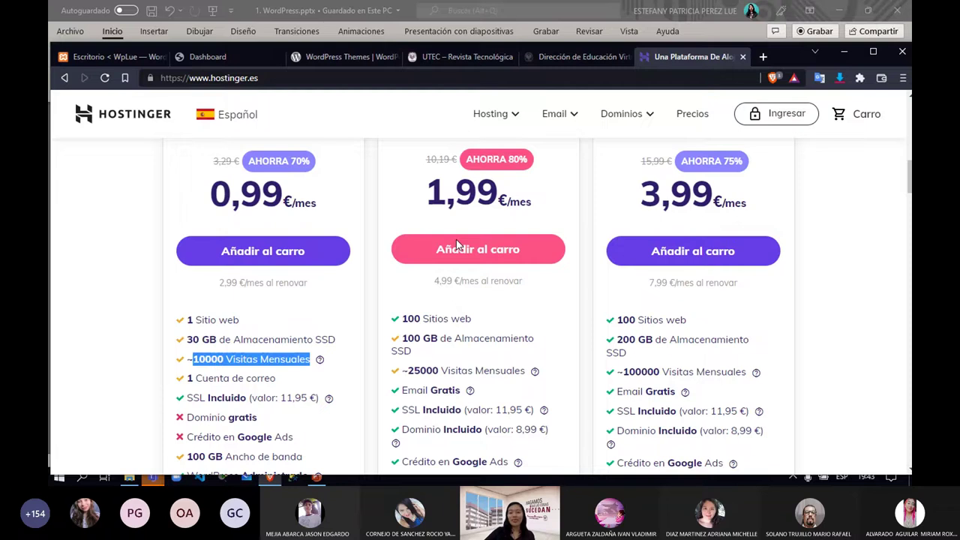
left_click_drag(210, 191, 337, 211)
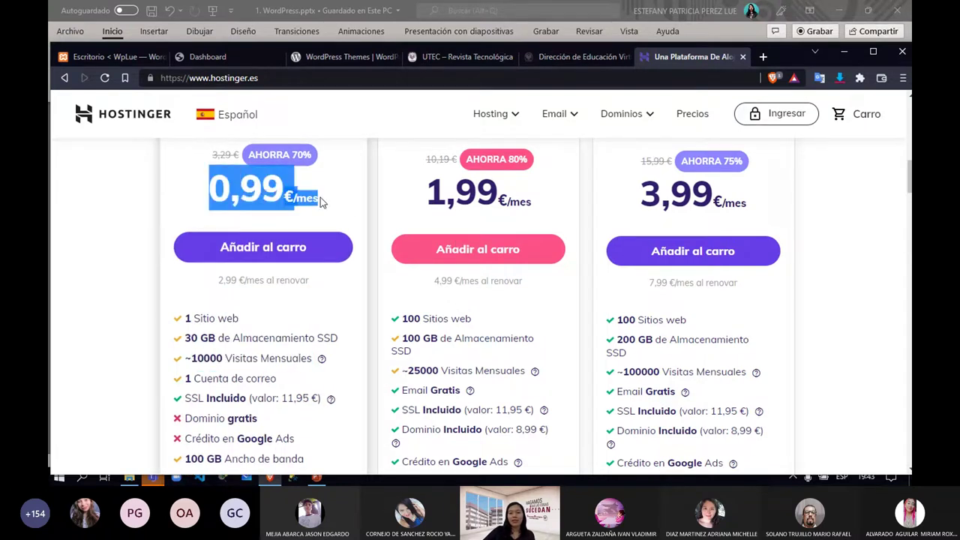
left_click(320, 198)
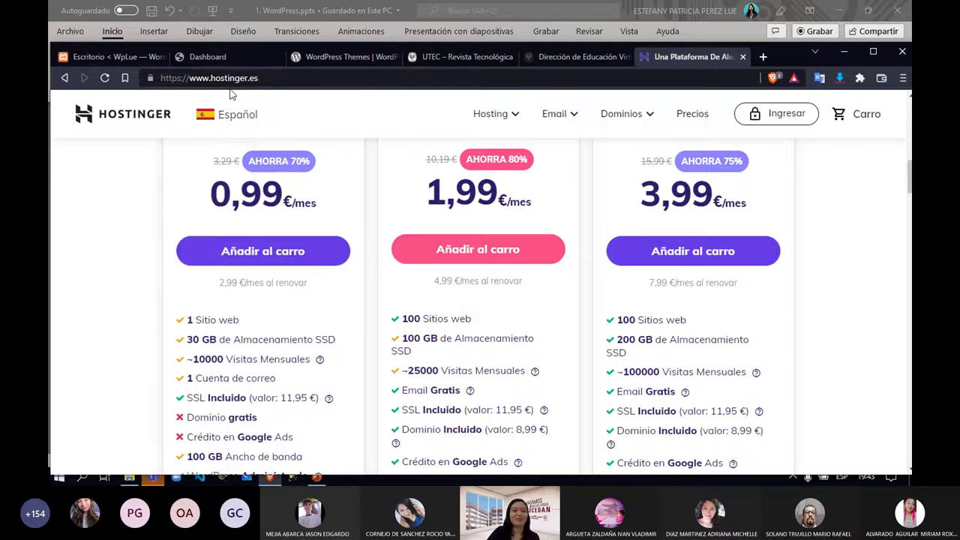
- Check the 000webhost dashboard, return to the Hostinger plans and highlight the 0,99 €/month plan's monthly visits allowance
left_click(225, 61)
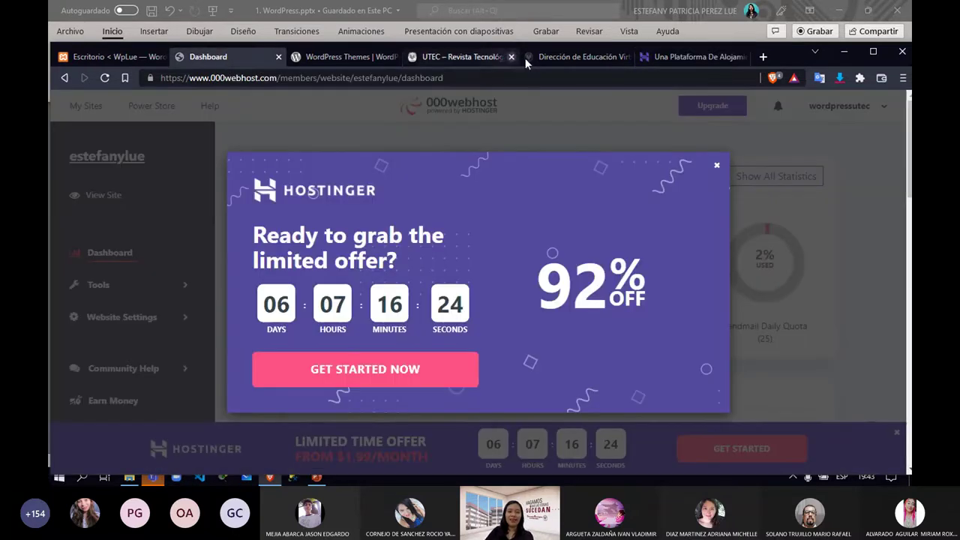
left_click(675, 53)
scroll(343, 337, "up", 3)
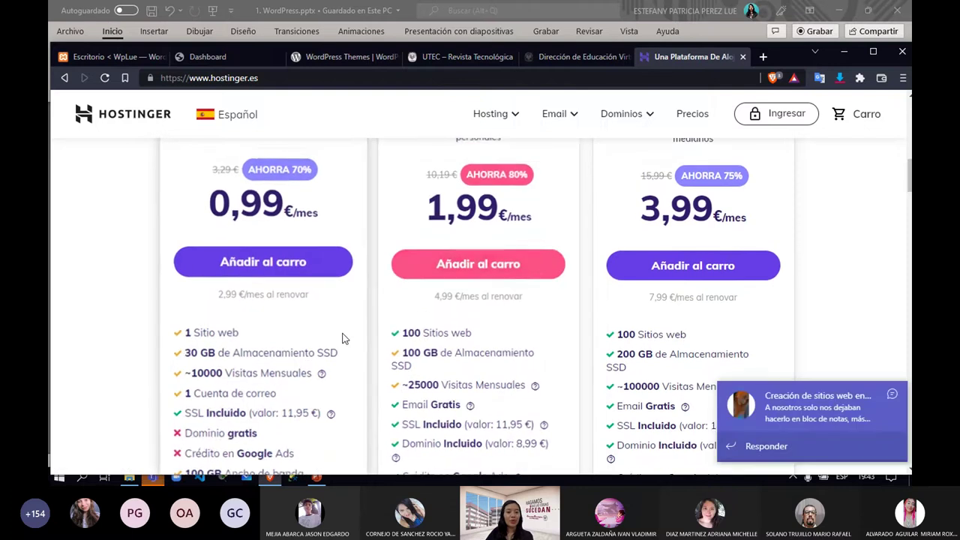
scroll(343, 338, "down", 3)
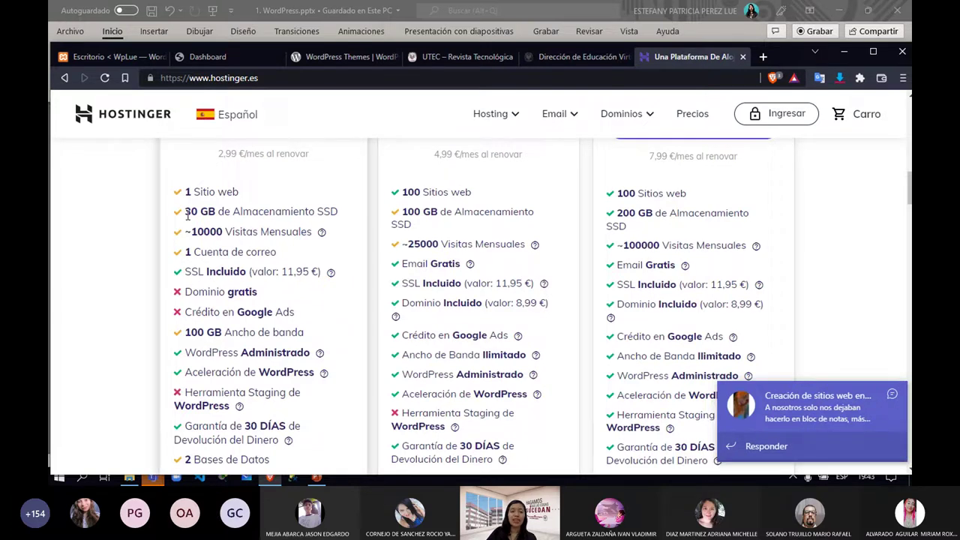
left_click_drag(197, 231, 322, 235)
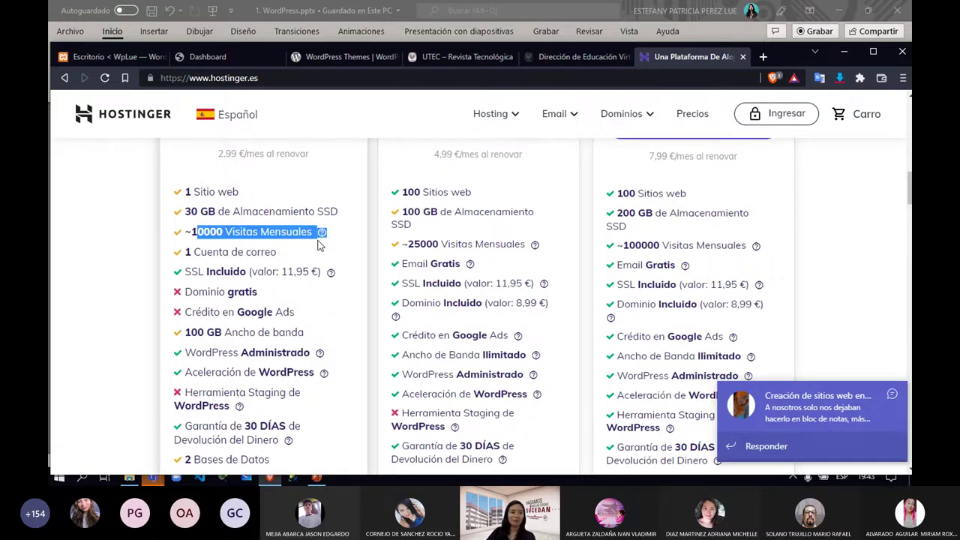
- Return to the local WordPress dashboard in a maximized browser window and review the posts and pages lists
left_click(119, 58)
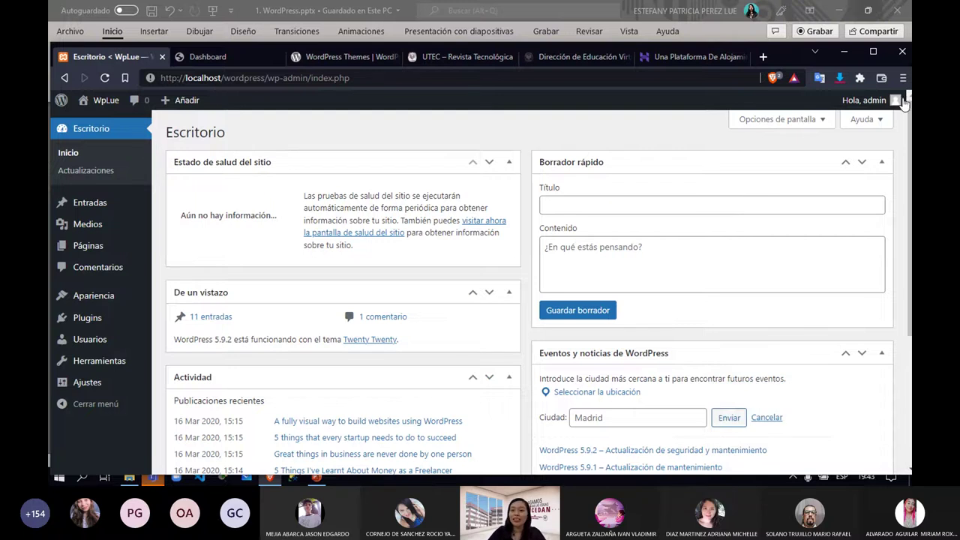
left_click(871, 52)
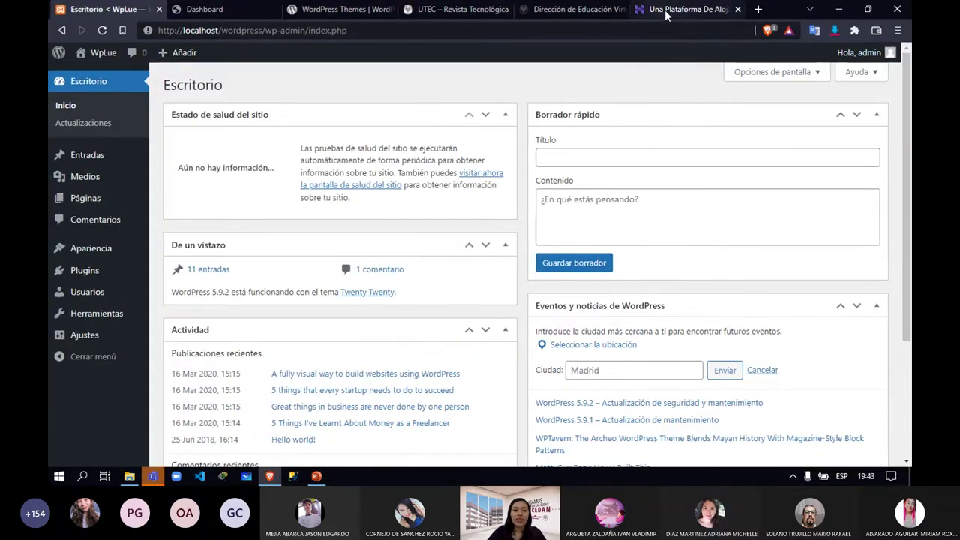
left_click(87, 154)
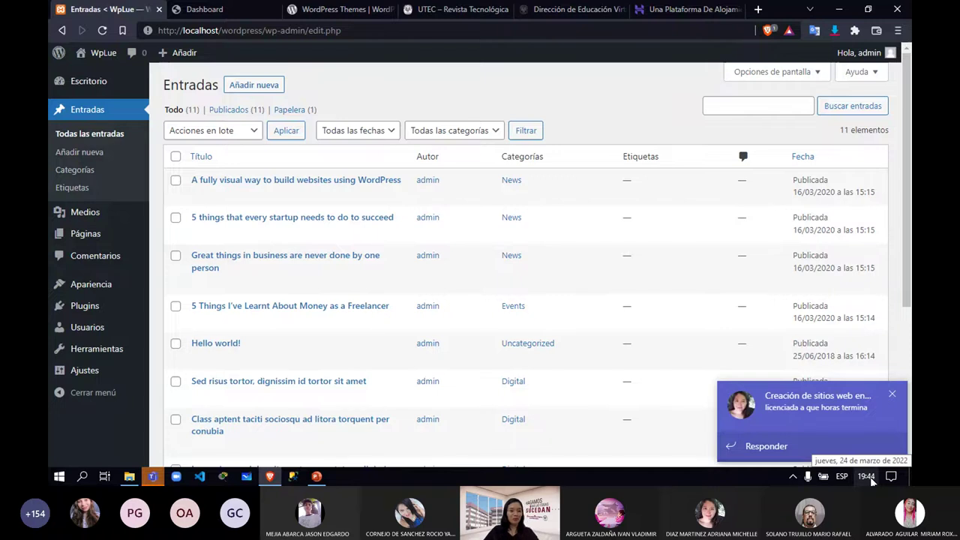
left_click(88, 234)
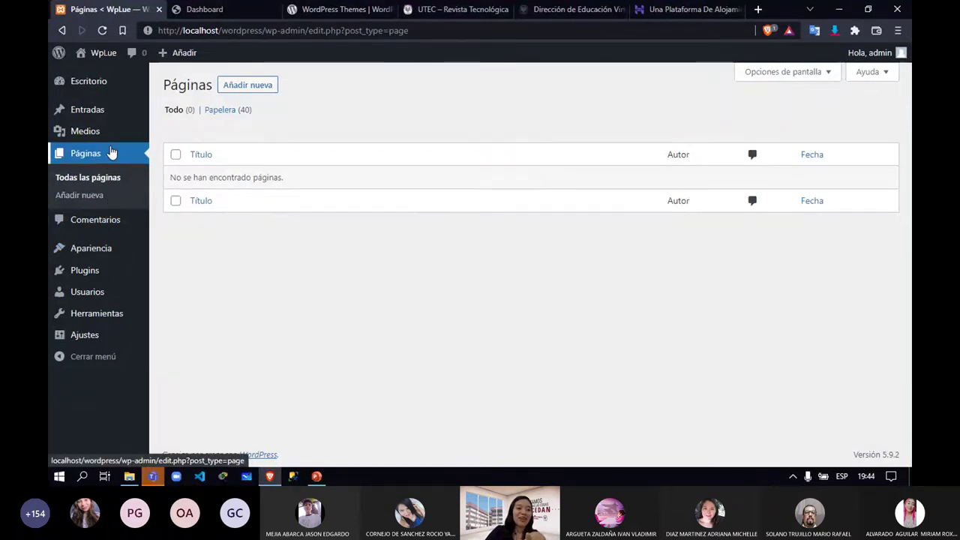
- Open the WpLue site in a separate browser tab and look over the posts on its front page
mouse_move(96, 58)
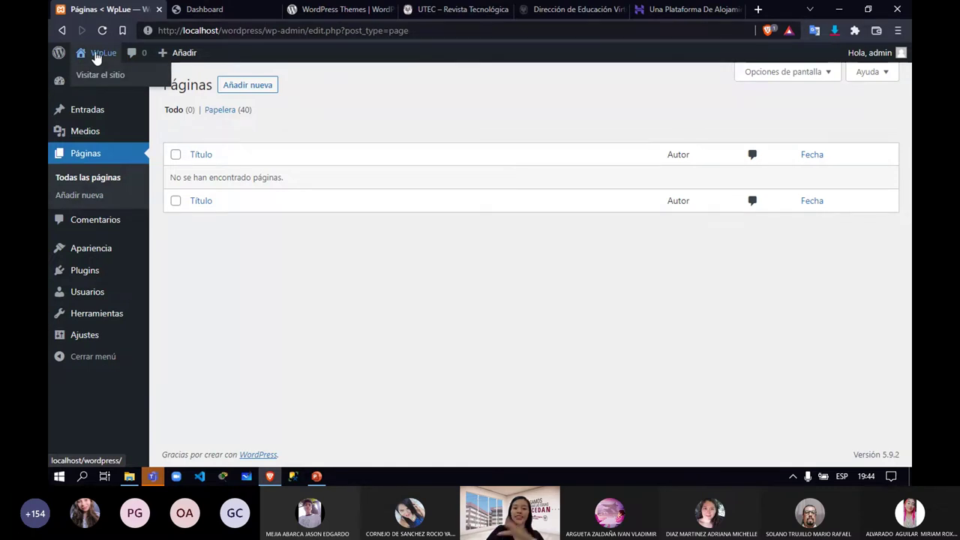
left_click(96, 56)
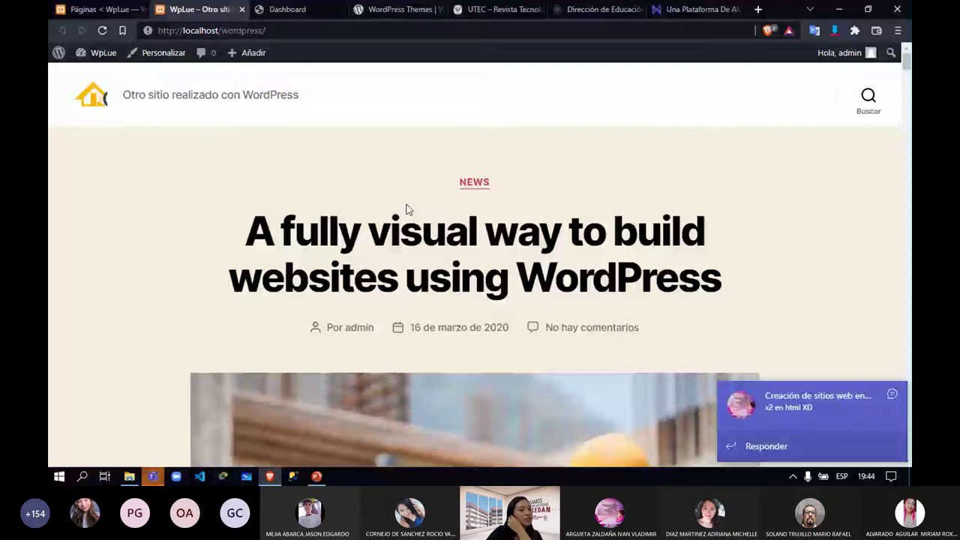
scroll(409, 209, "down", 4)
- Show the themes installed in the local WordPress and browse the themes offered in the WordPress.org directory
left_click(83, 9)
mouse_move(114, 256)
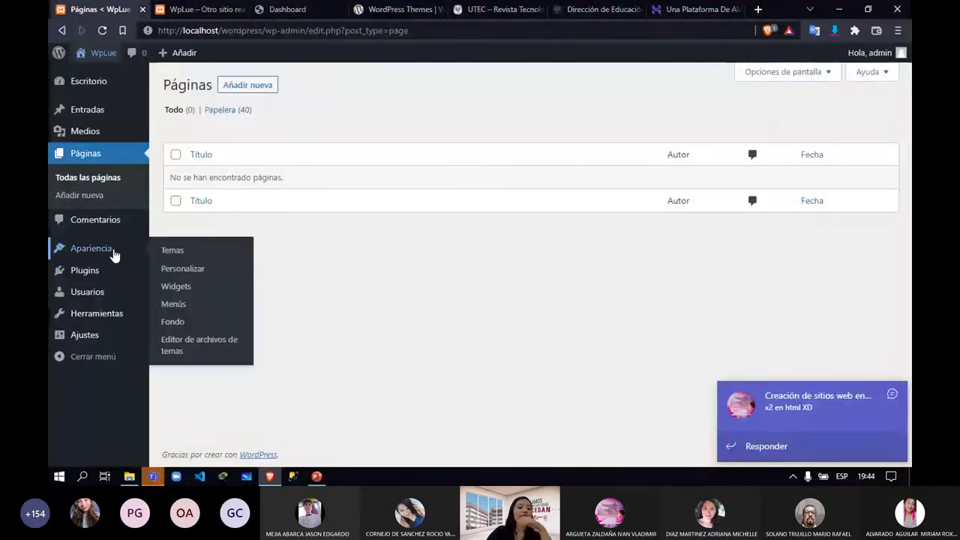
left_click(187, 251)
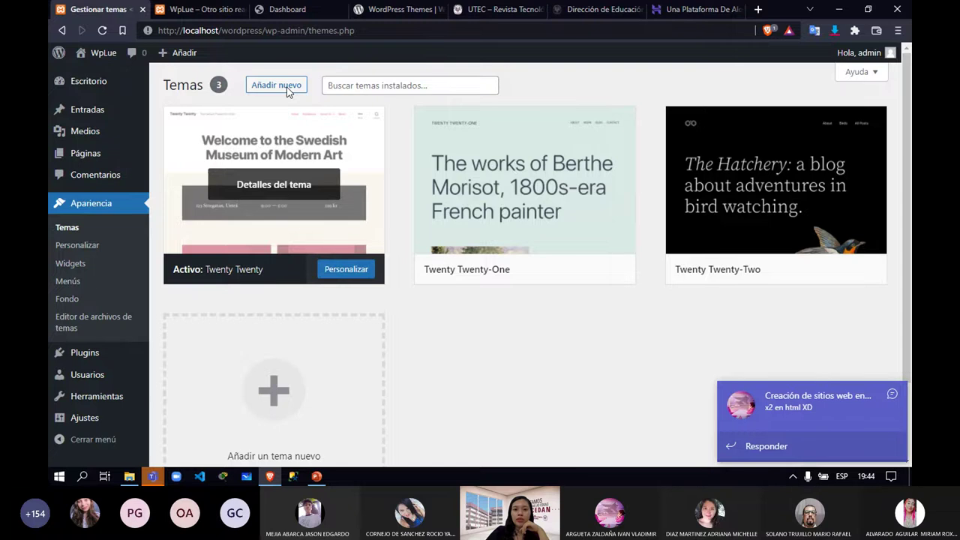
key("ctrl+4")
scroll(446, 247, "down", 3)
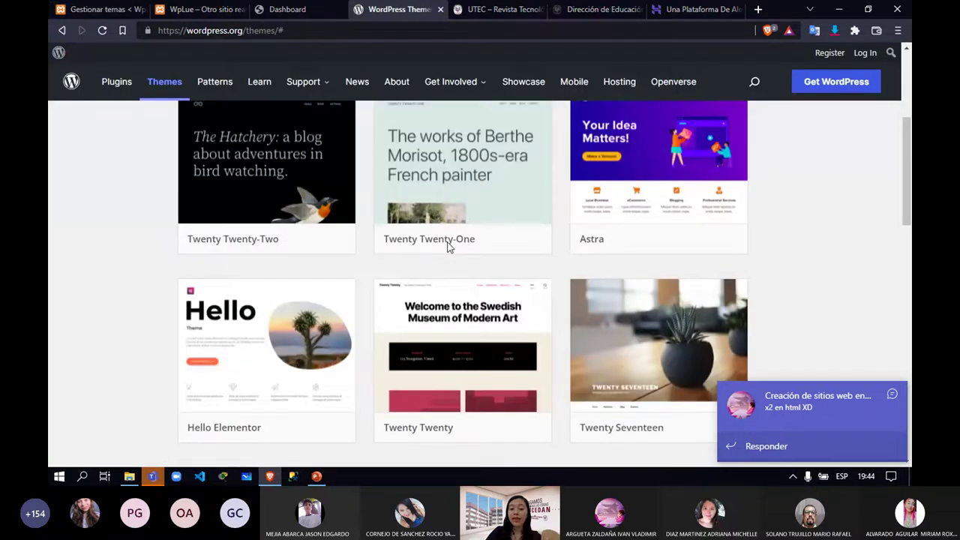
scroll(448, 246, "down", 6)
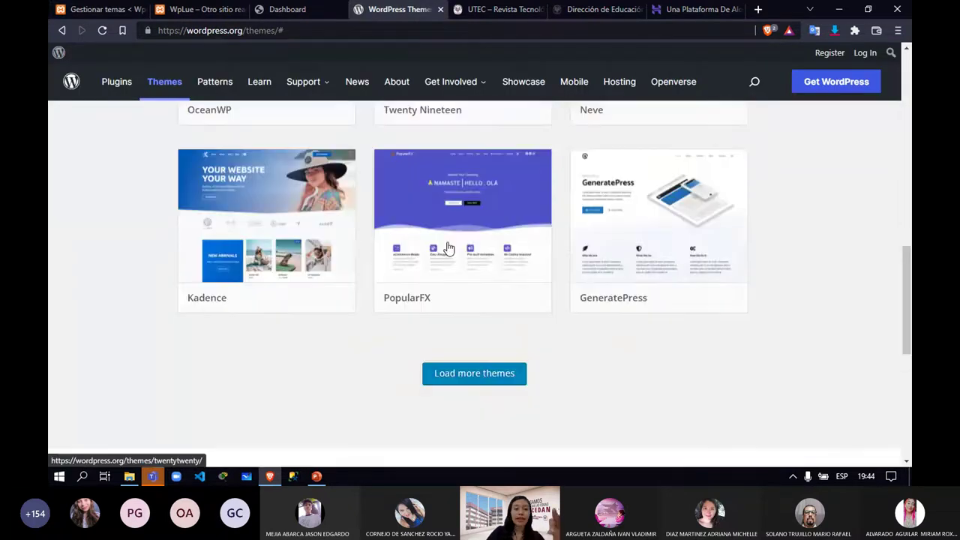
- Find the Airi theme by searching "airi" among the themes available to add, and install and activate it
left_click(105, 9)
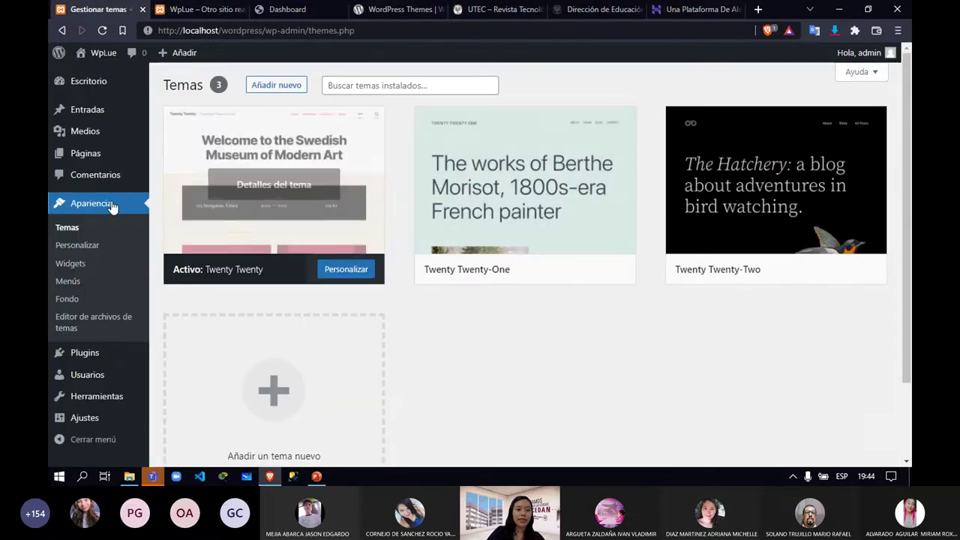
left_click(273, 89)
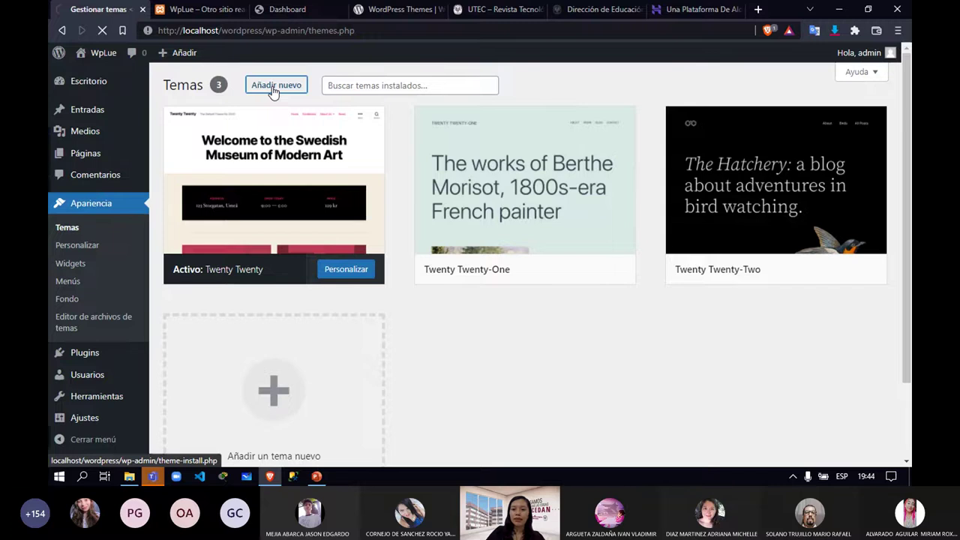
type("airi")
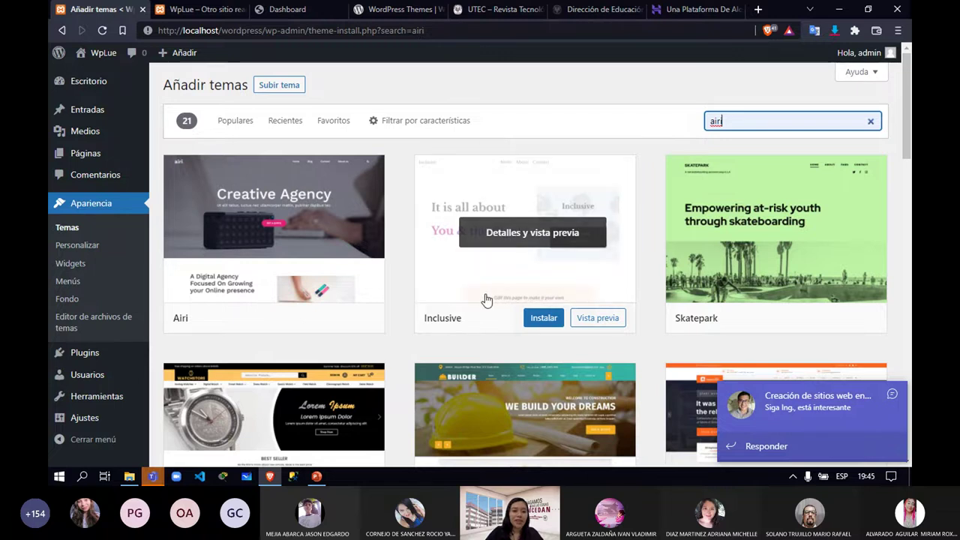
scroll(597, 243, "down", 1)
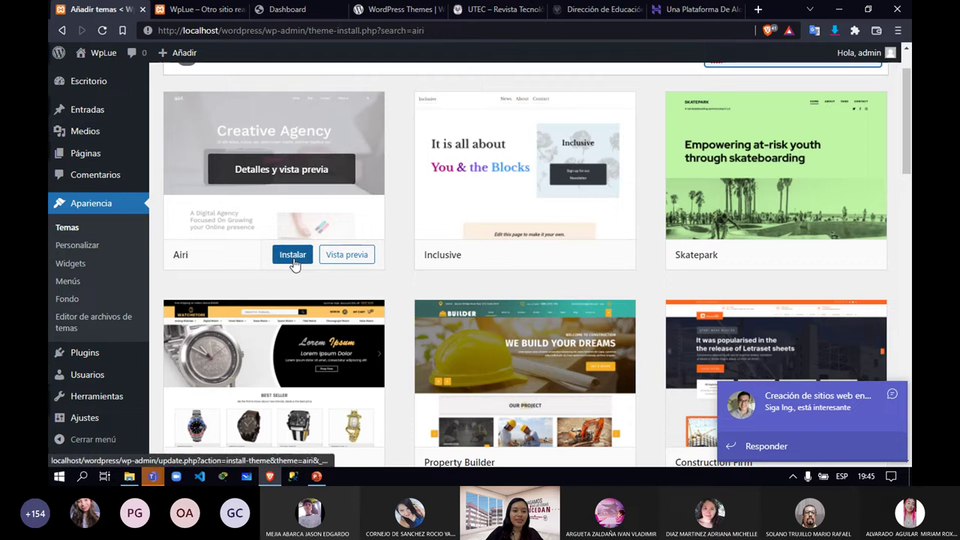
left_click(293, 255)
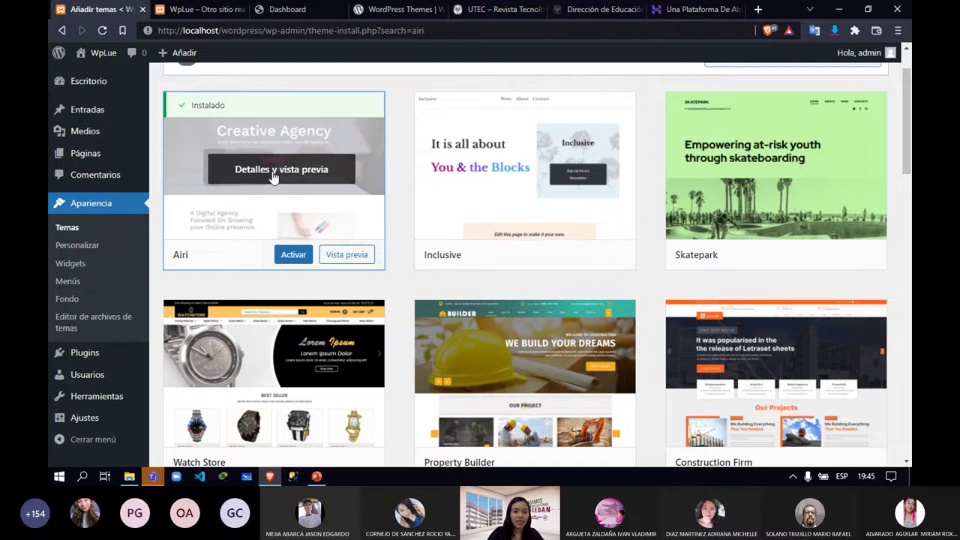
left_click(288, 256)
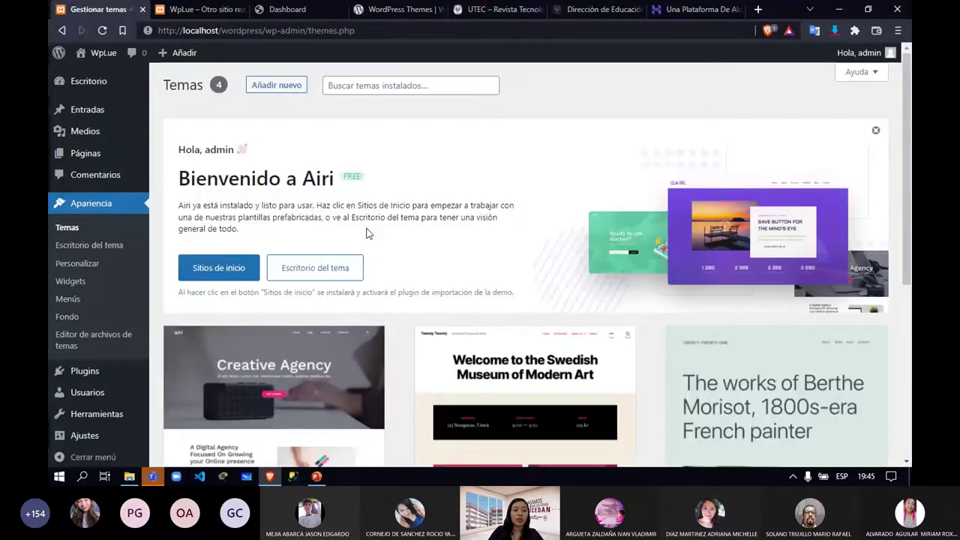
- Import the free Agency starter site from Airi's starter sites
left_click(222, 272)
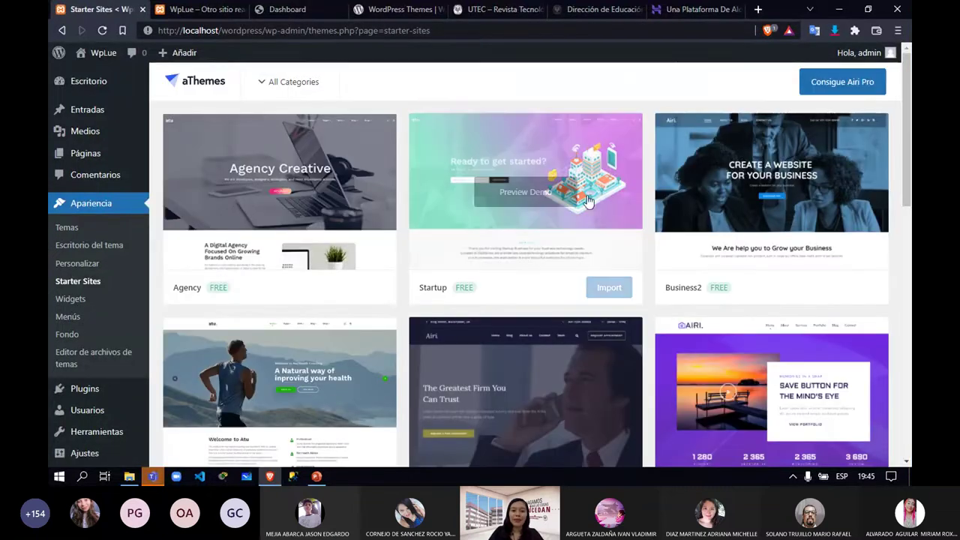
left_click(355, 289)
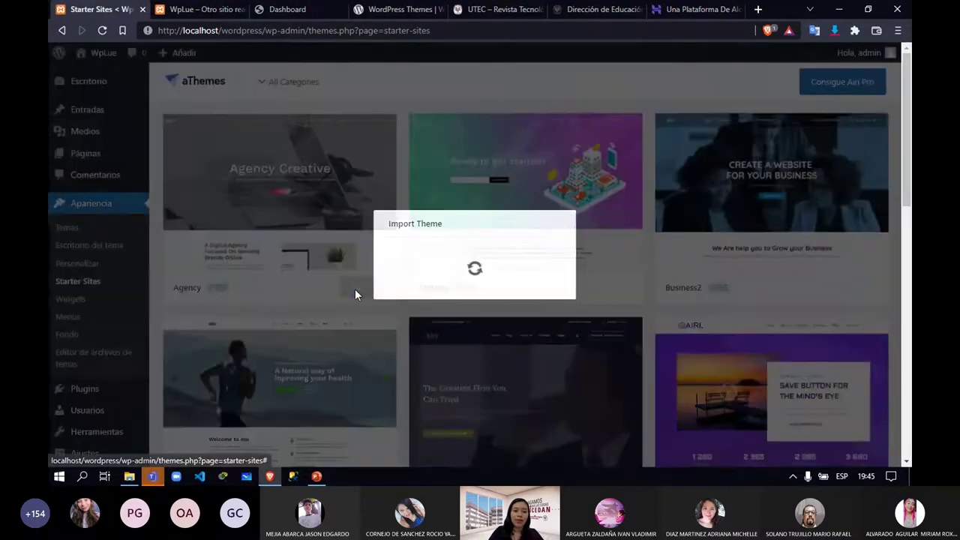
left_click(513, 396)
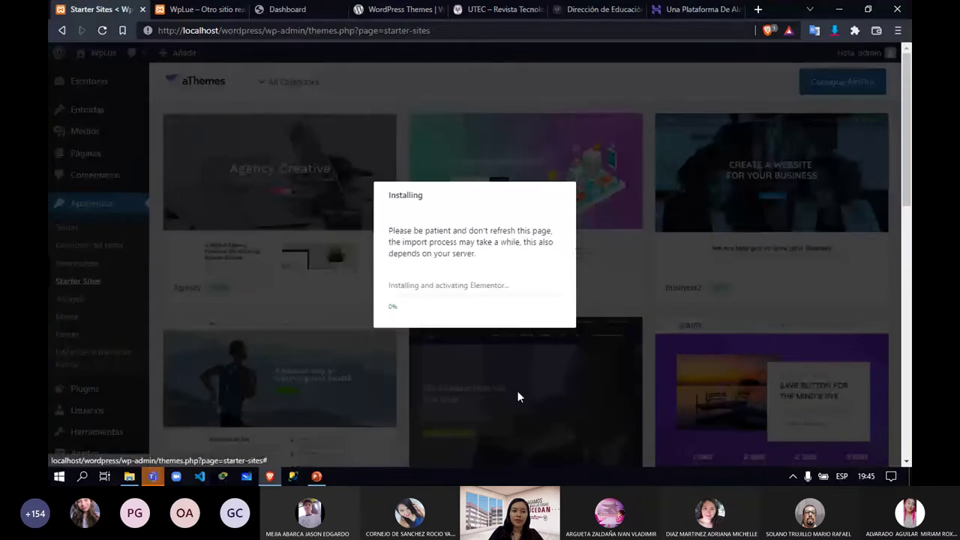
- Look over the WpLue front page with its existing design and check the starter site import's progress
left_click(193, 15)
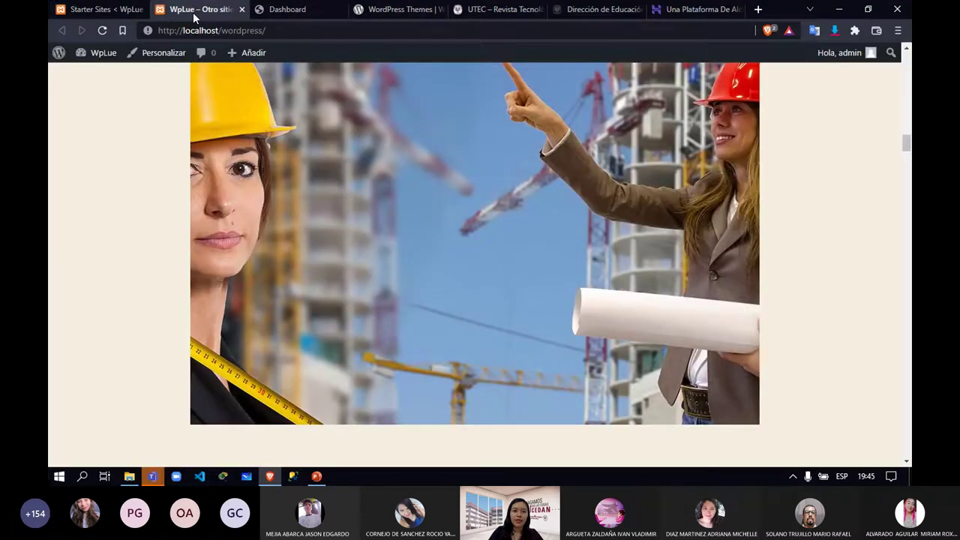
scroll(312, 100, "up", 5)
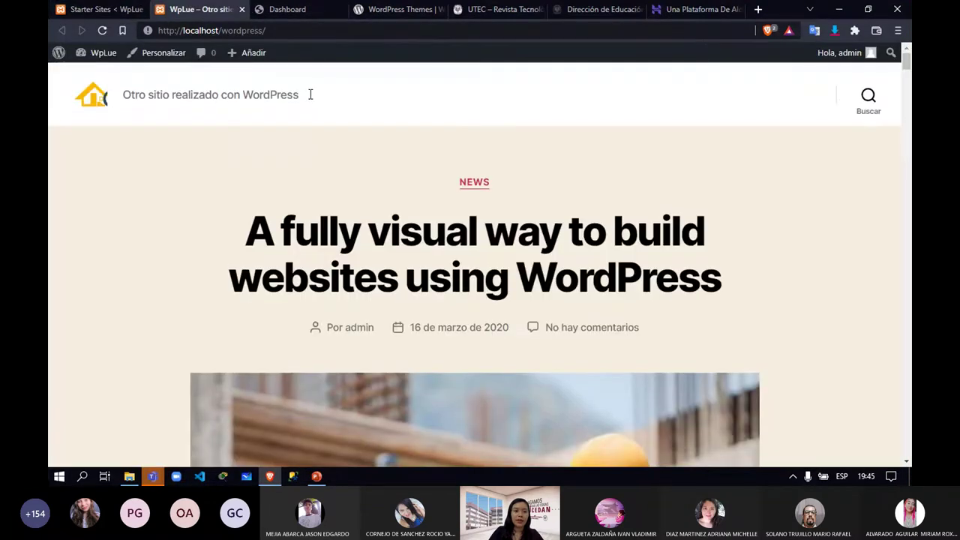
scroll(312, 100, "down", 12)
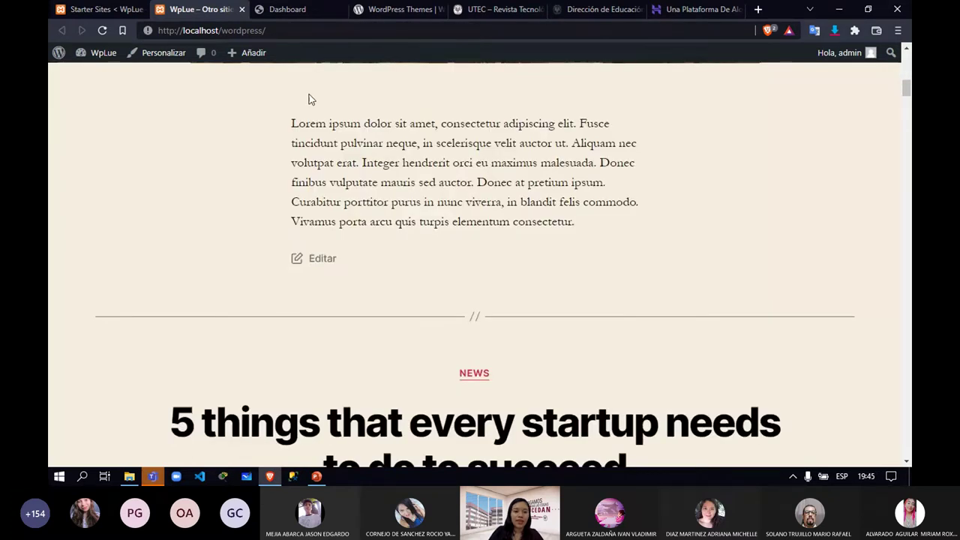
scroll(311, 100, "up", 8)
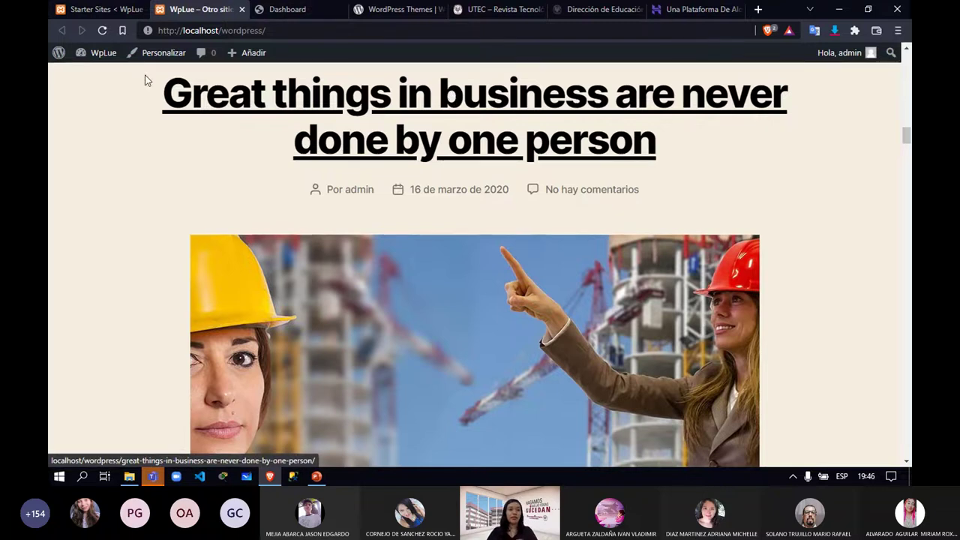
left_click(100, 9)
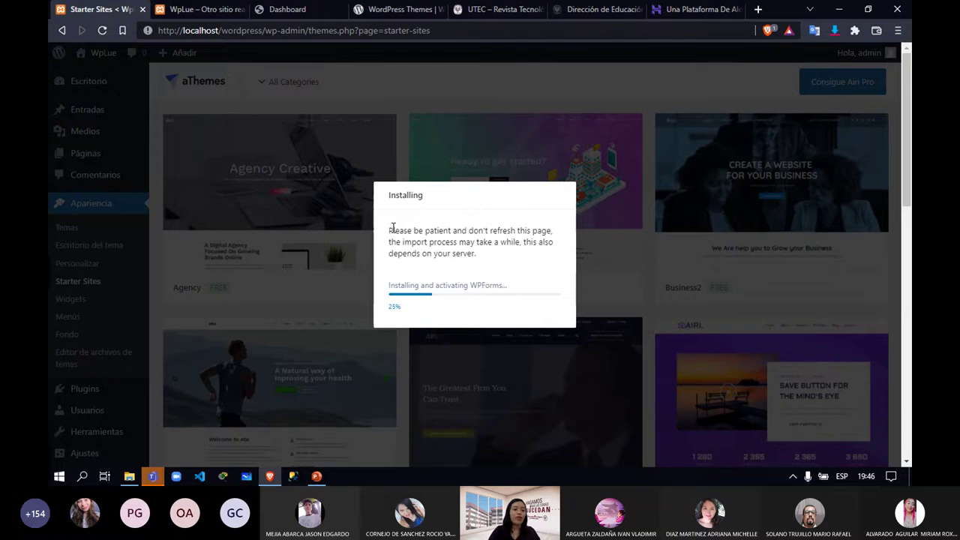
- Examine the wordpress folder's files inside wordpress-5.9.2 (1).zip in Descargas and close the archive
left_click(130, 480)
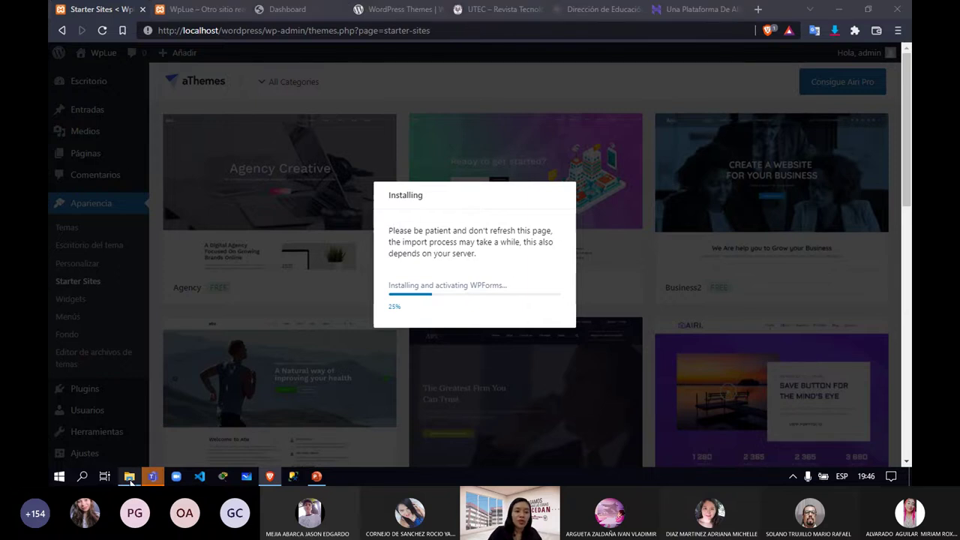
double_click(233, 171)
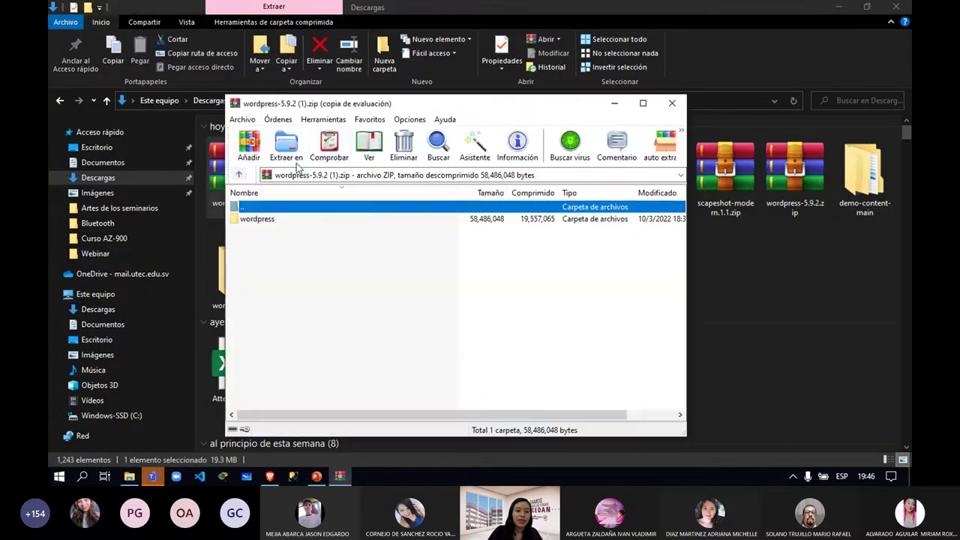
double_click(318, 219)
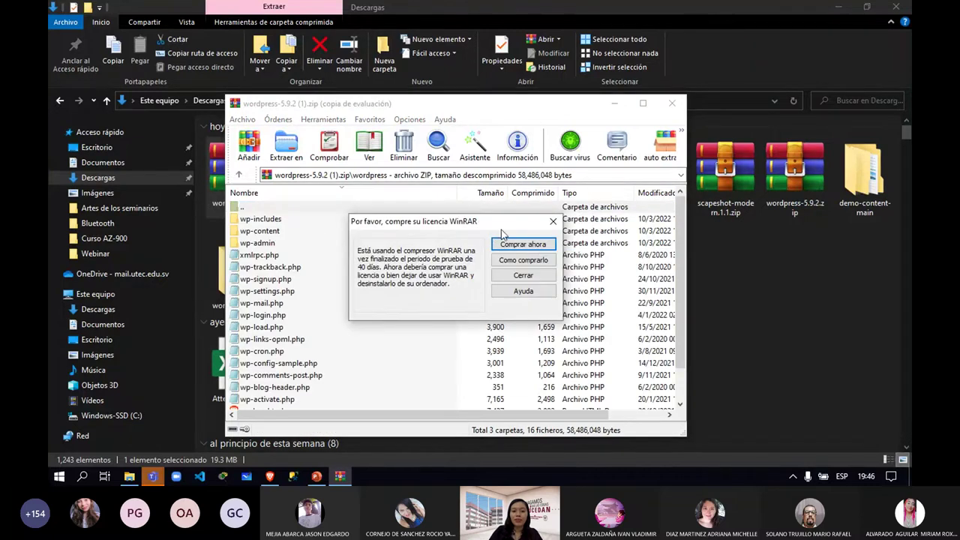
left_click(553, 222)
left_click(311, 340)
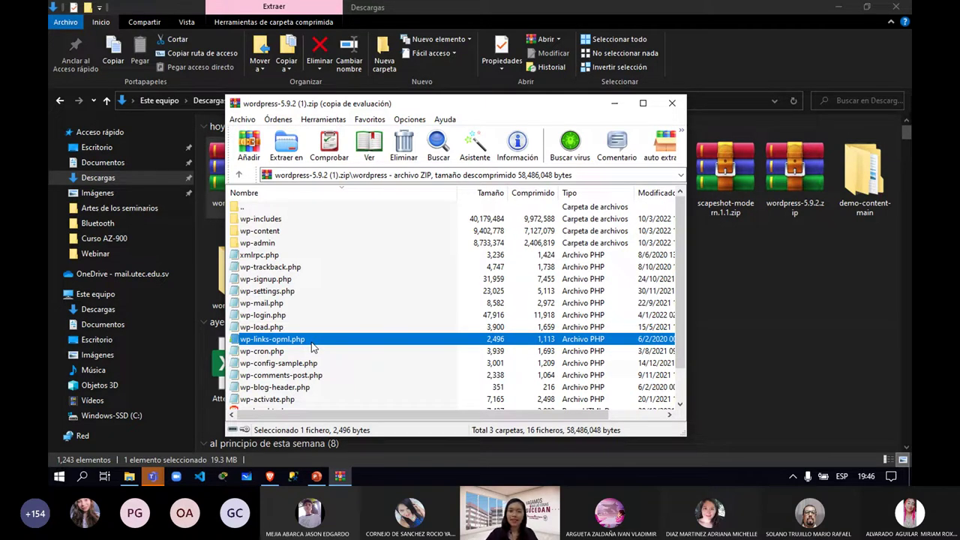
left_click(671, 105)
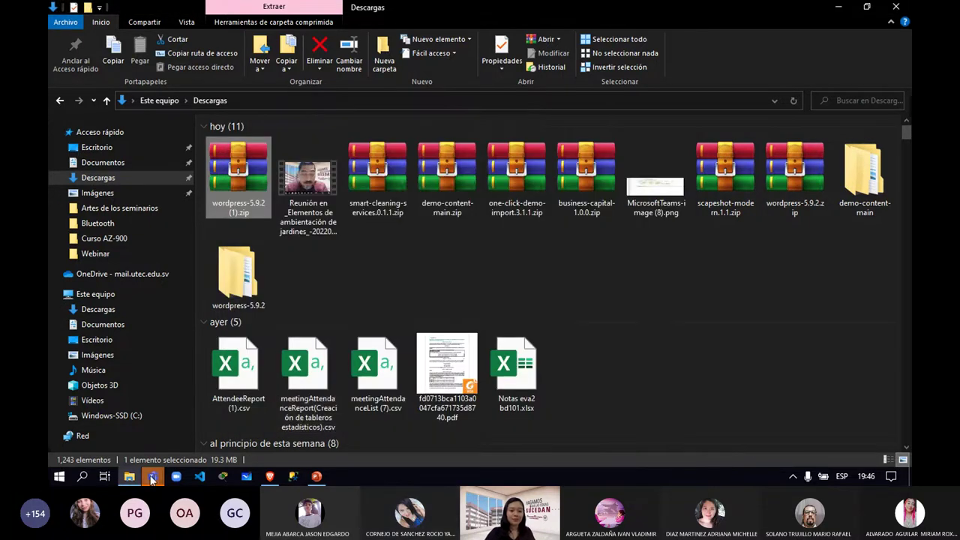
- Open the imported Agency site for customizing and reload the WpLue front page at localhost/wordpress
left_click(273, 433)
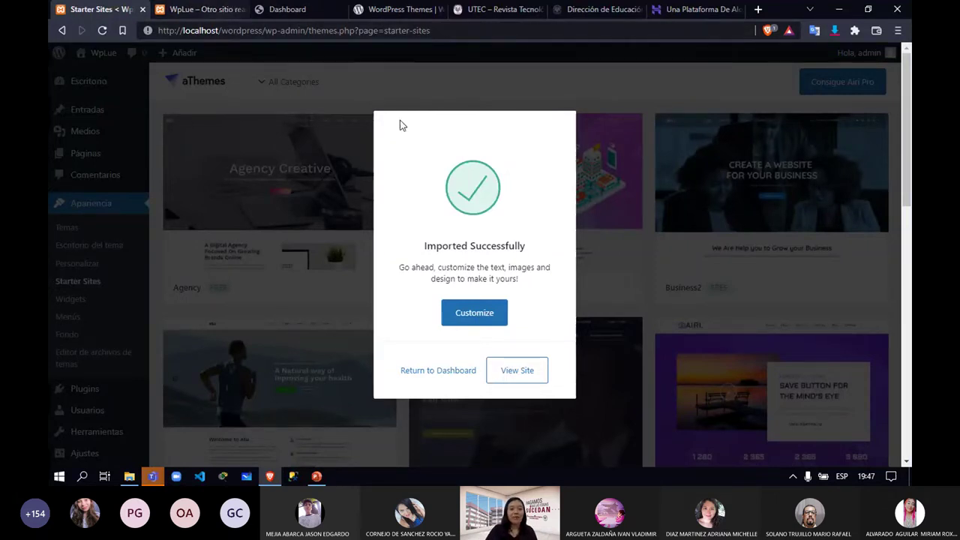
left_click(476, 320)
left_click(268, 9)
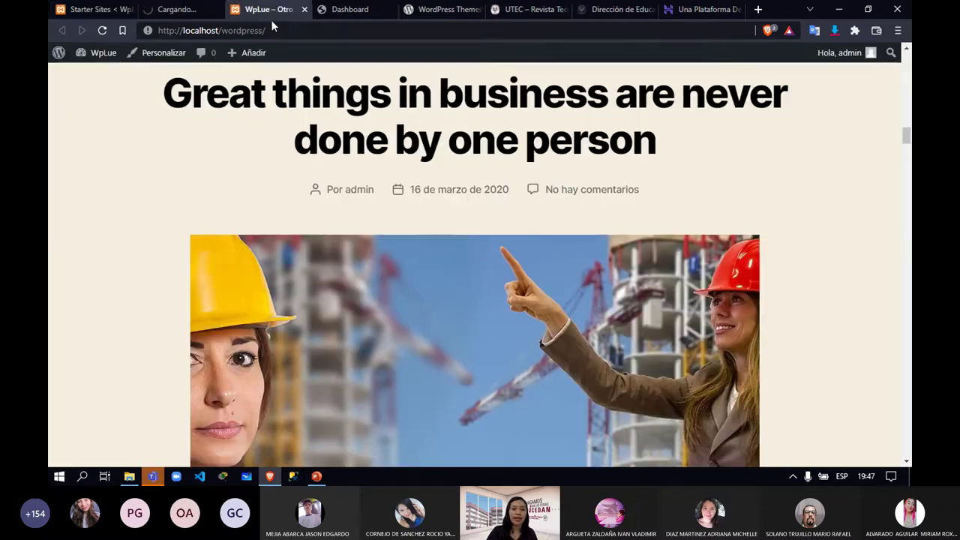
left_click(278, 30)
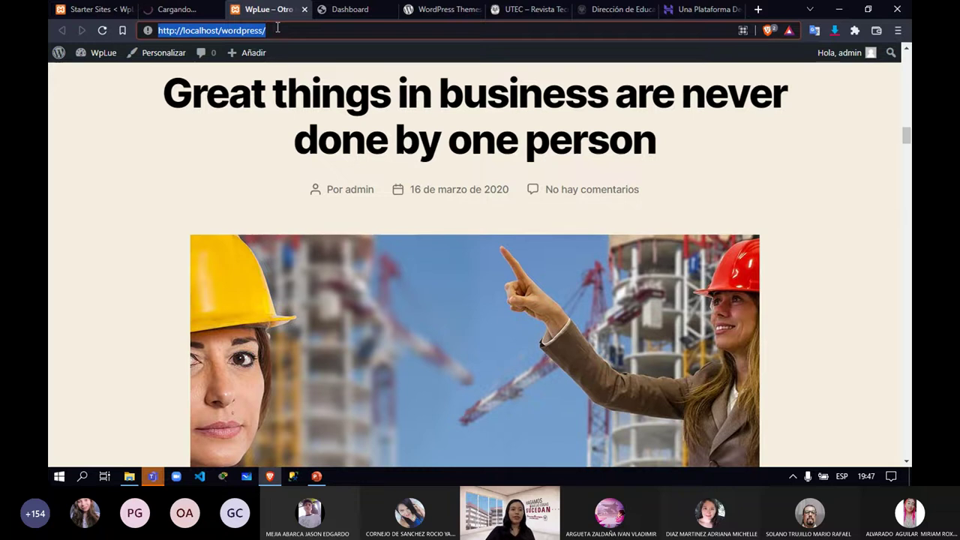
key("Return")
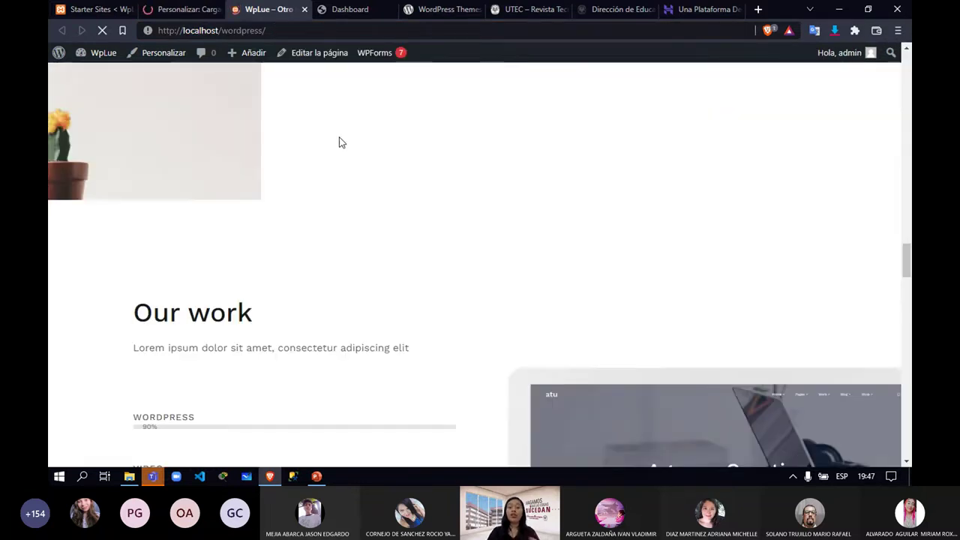
- Look over the front page's new Agency design, from its lower sections up to the Creative Agency heading
scroll(339, 143, "up", 15)
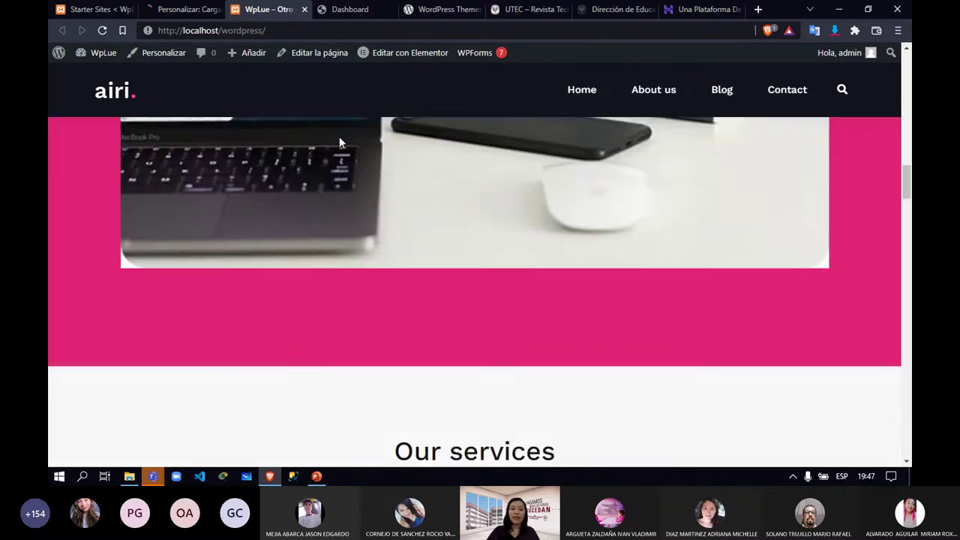
scroll(340, 137, "up", 4)
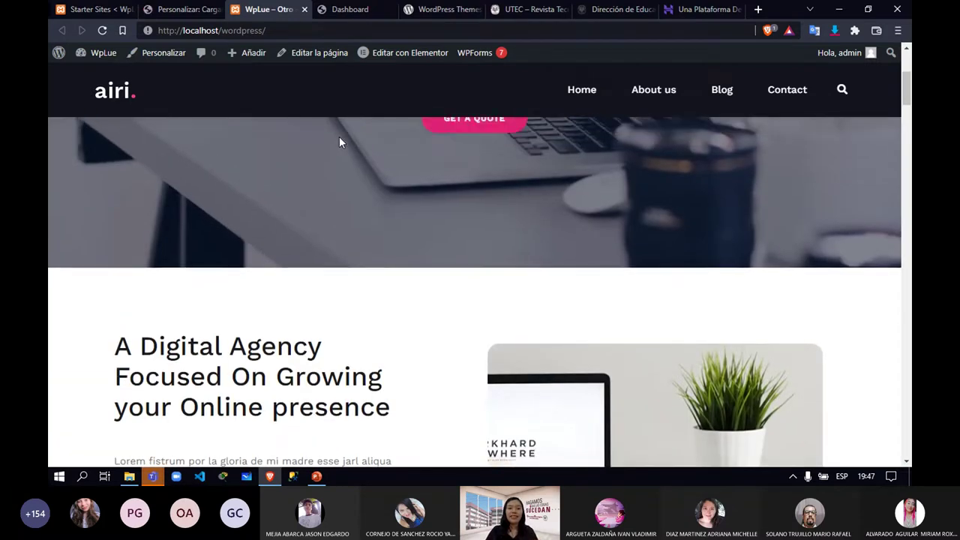
scroll(339, 137, "down", 2)
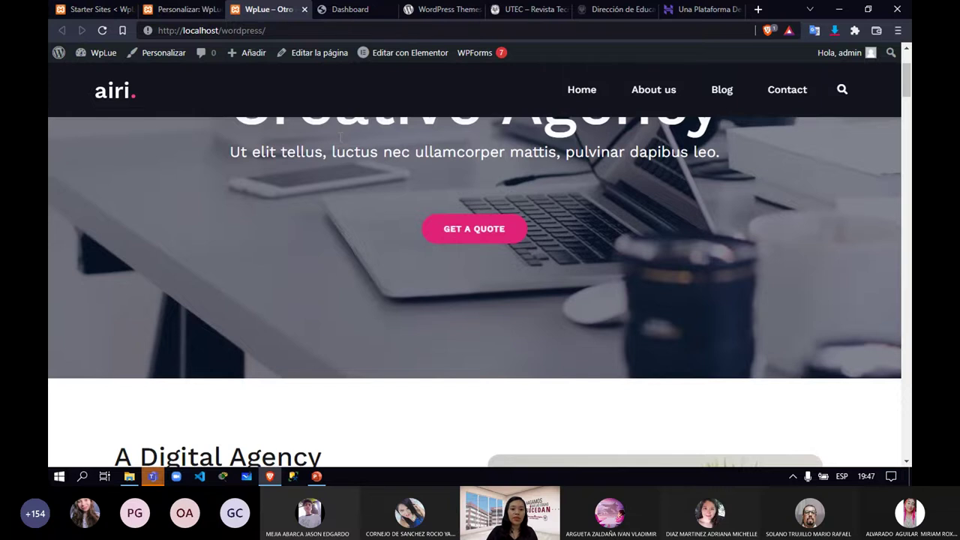
scroll(340, 137, "down", 8)
scroll(339, 136, "up", 10)
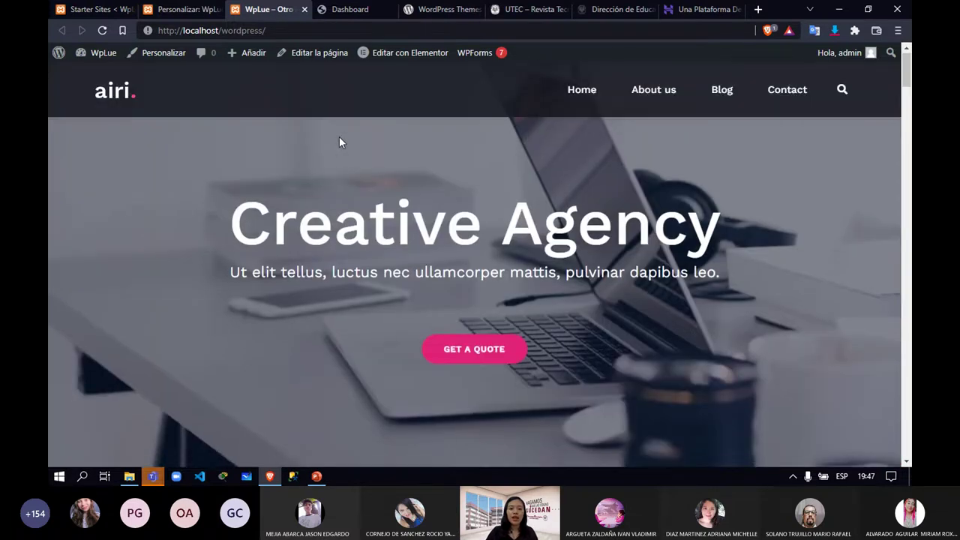
left_click_drag(225, 225, 719, 242)
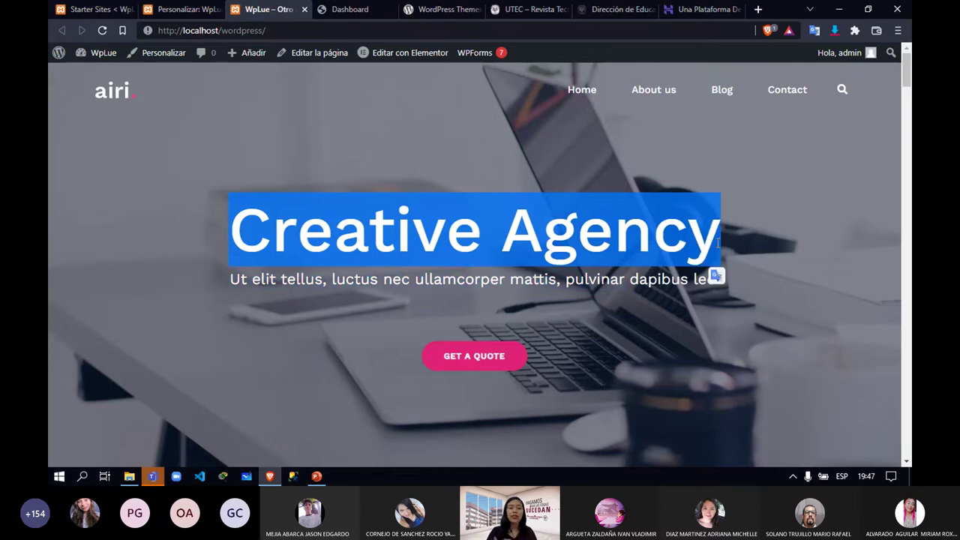
left_click_drag(719, 242, 229, 244)
left_click(228, 244)
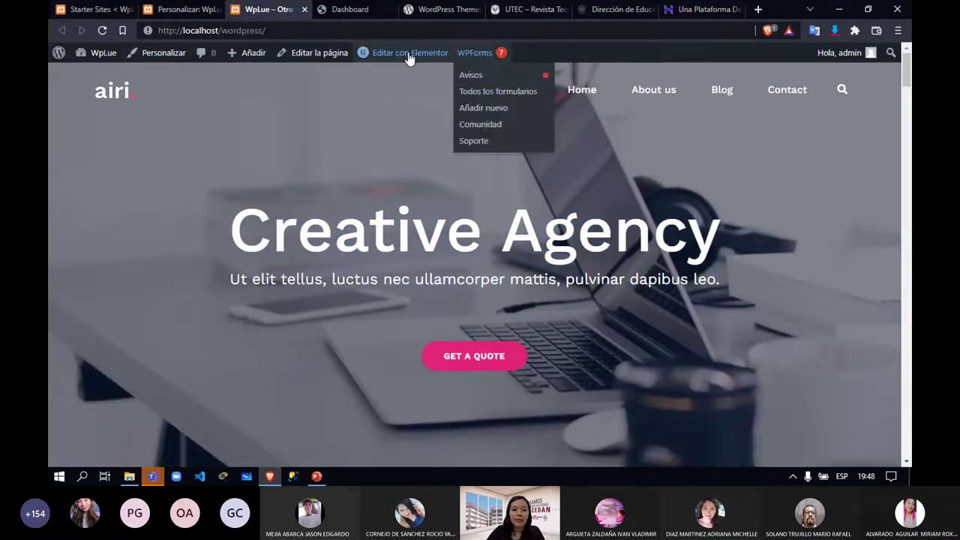
- Browse the home page's sections and look through the posts on the site's Blog page
scroll(542, 198, "down", 5)
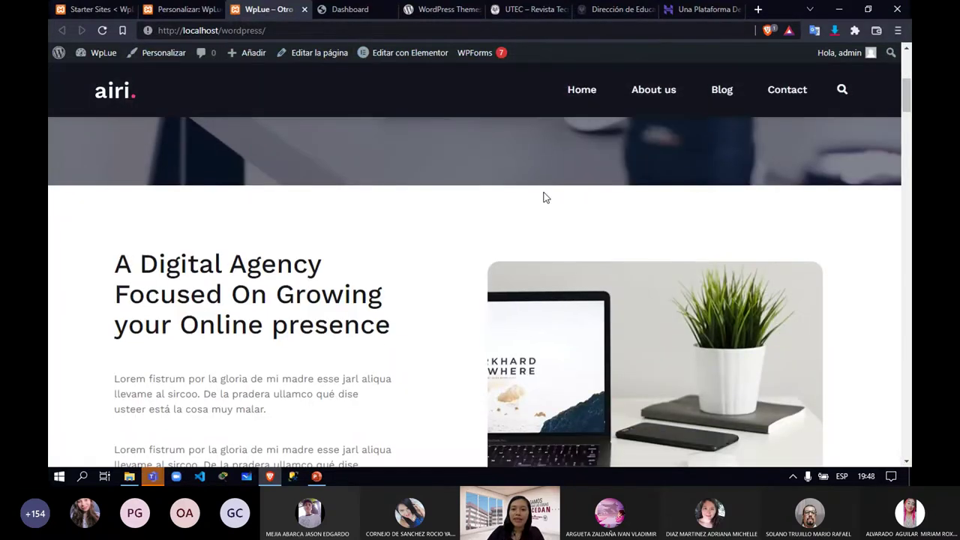
left_click(721, 91)
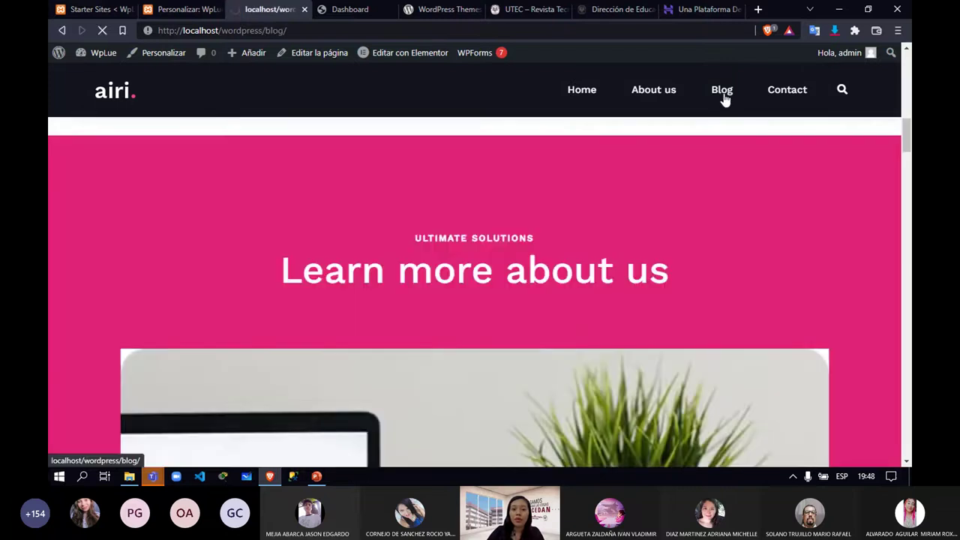
scroll(579, 197, "down", 6)
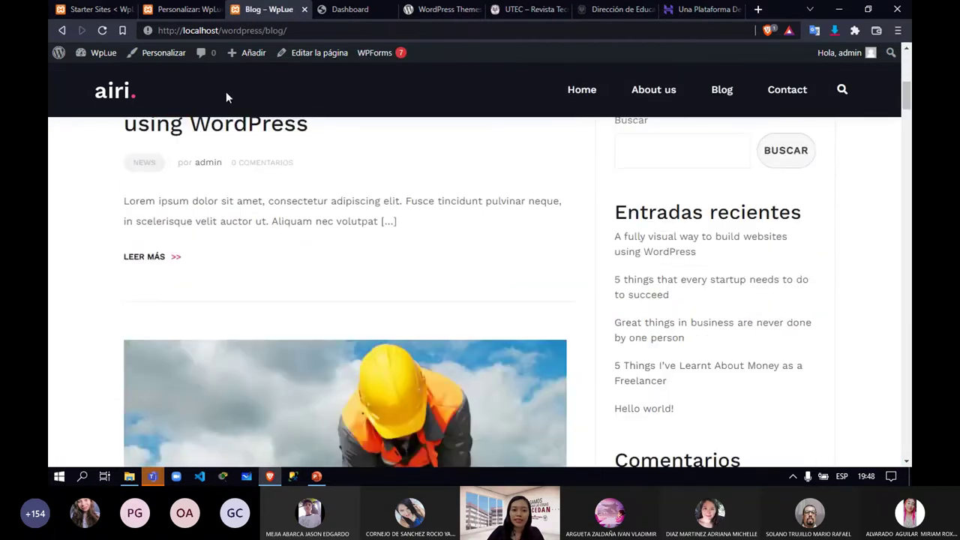
- Dismiss the starter site import confirmation and open the list of all posts in the WordPress admin
left_click(72, 11)
left_click(362, 294)
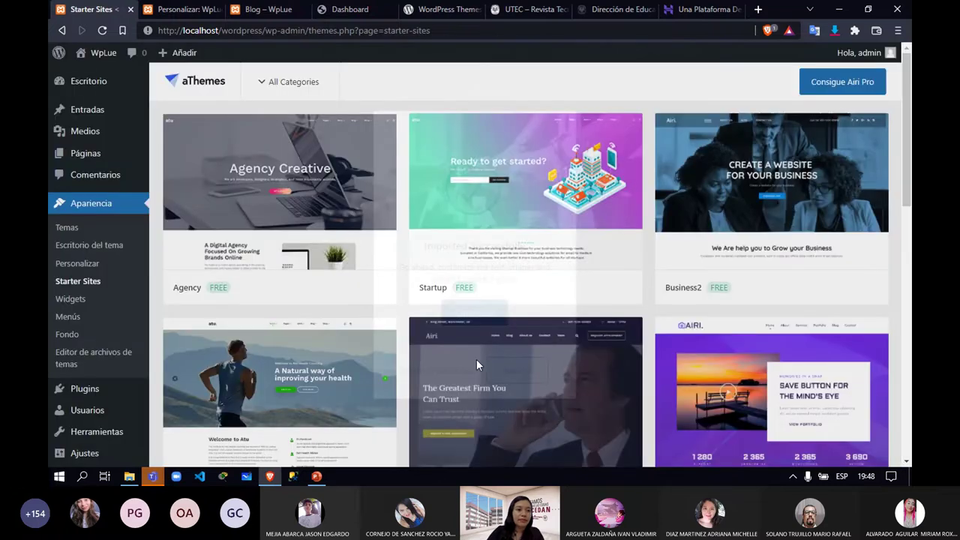
left_click(88, 109)
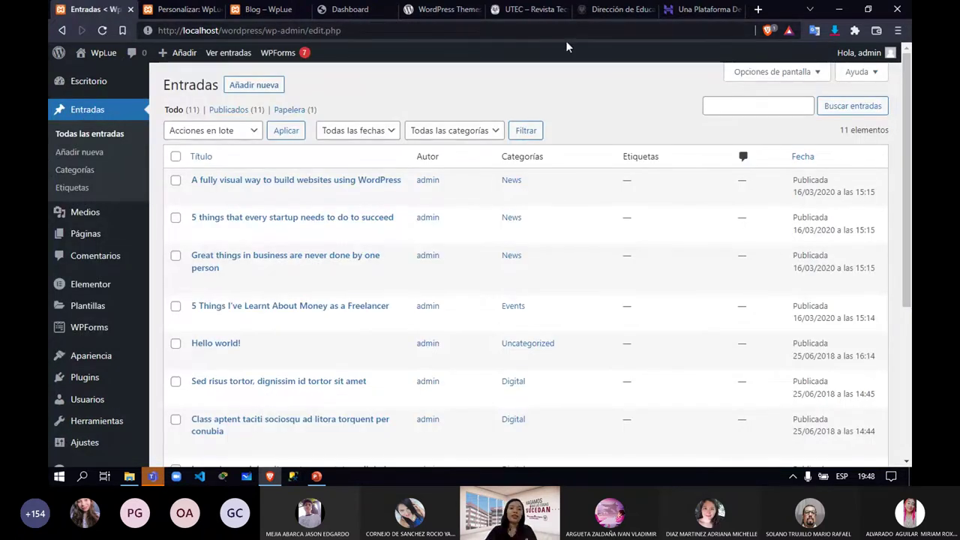
- Review the home page in the customizer preview and open the site's home page for editing with Elementor
left_click(180, 9)
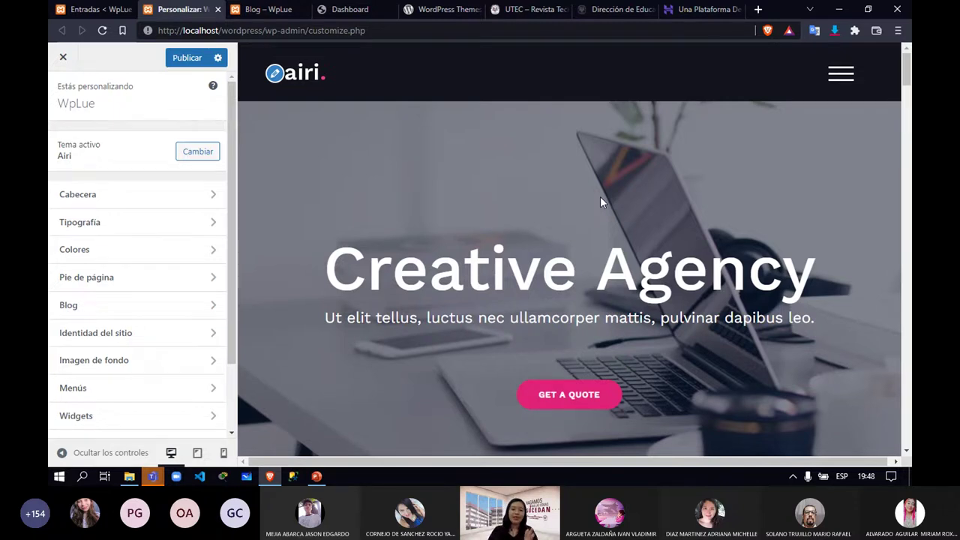
scroll(600, 203, "down", 4)
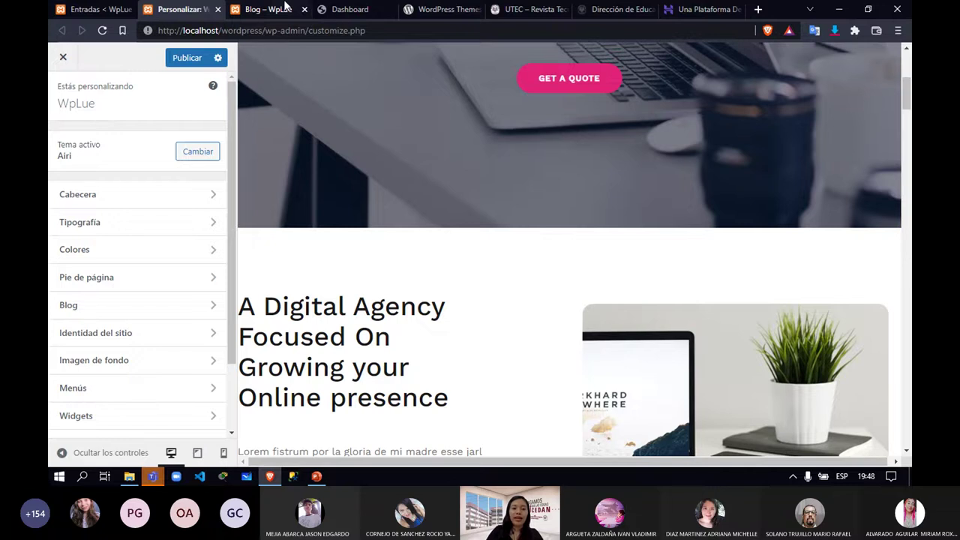
left_click(285, 9)
scroll(691, 75, "up", 3)
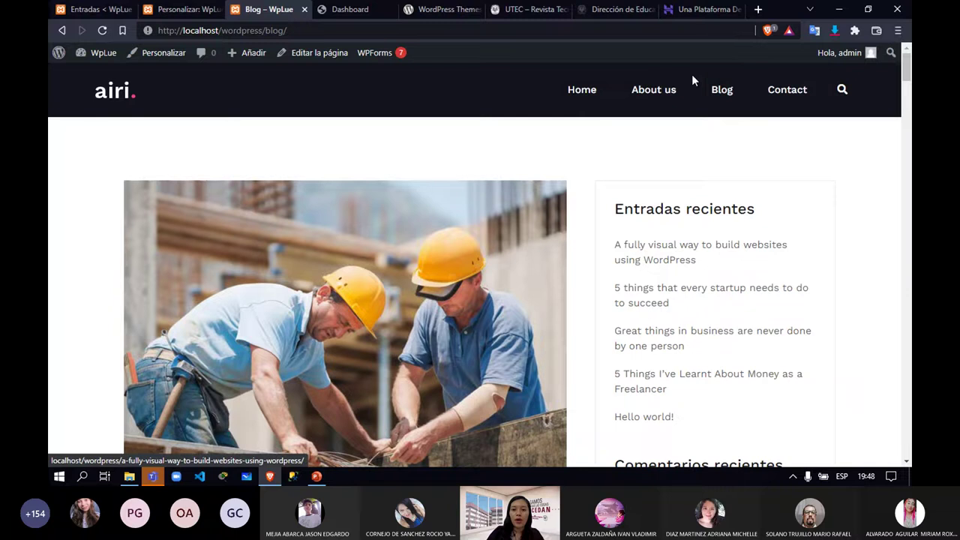
left_click(588, 93)
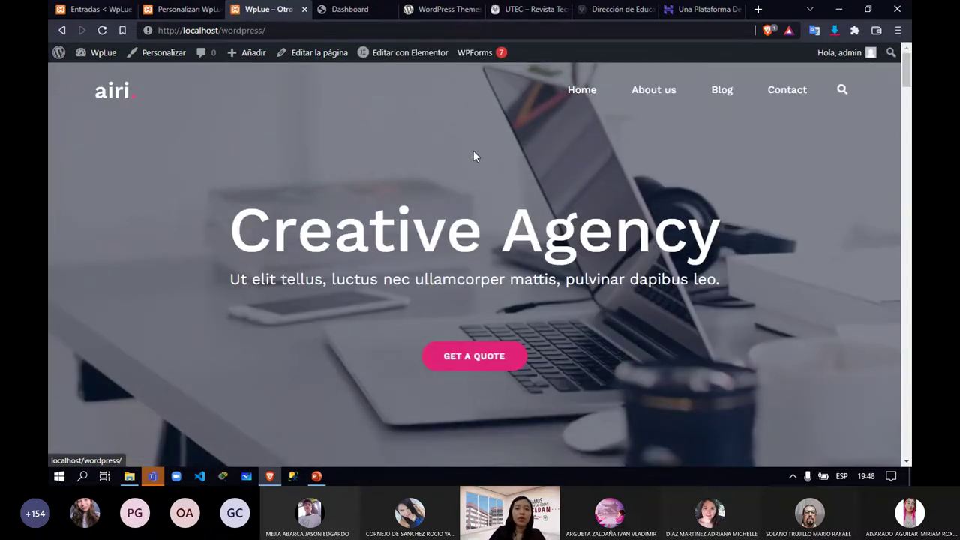
left_click(396, 83)
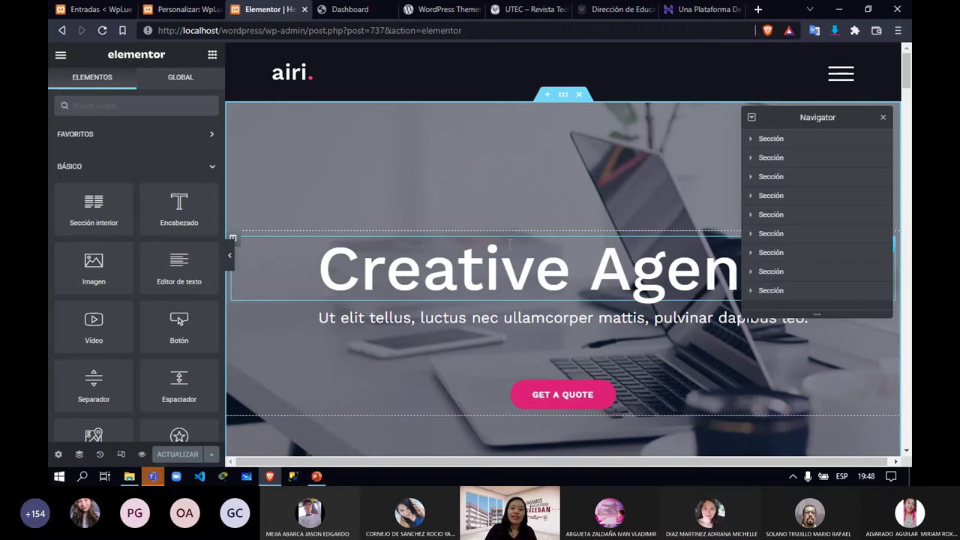
- Replace the "Creative Agency" heading text with "Seminario Utec"
left_click(510, 244)
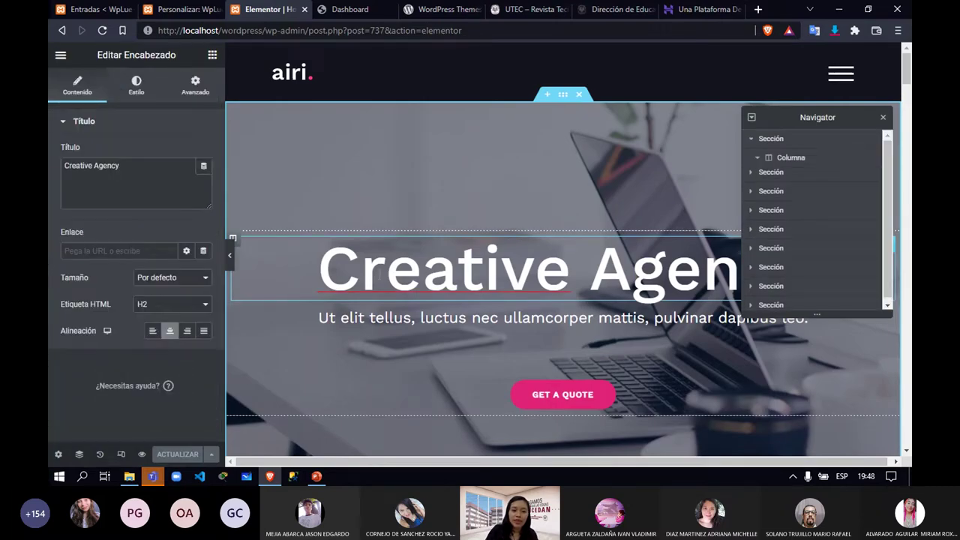
triple_click(696, 275)
left_click(696, 274)
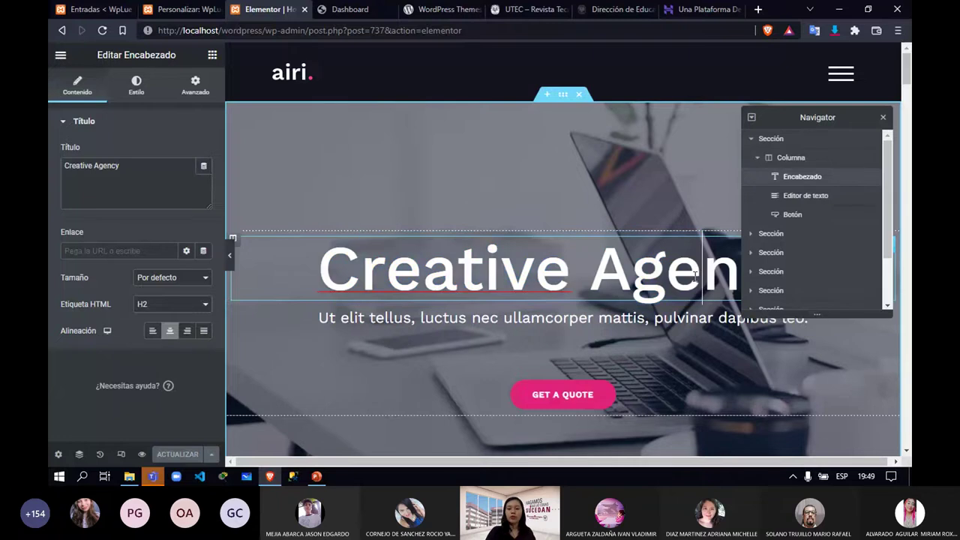
key("BackSpace")
key("BackSpace")
key("BackSpace")
key("BackSpace")
key("BackSpace")
key("BackSpace")
key("BackSpace")
key("BackSpace")
key("BackSpace")
key("BackSpace")
key("BackSpace")
key("BackSpace")
key("BackSpace")
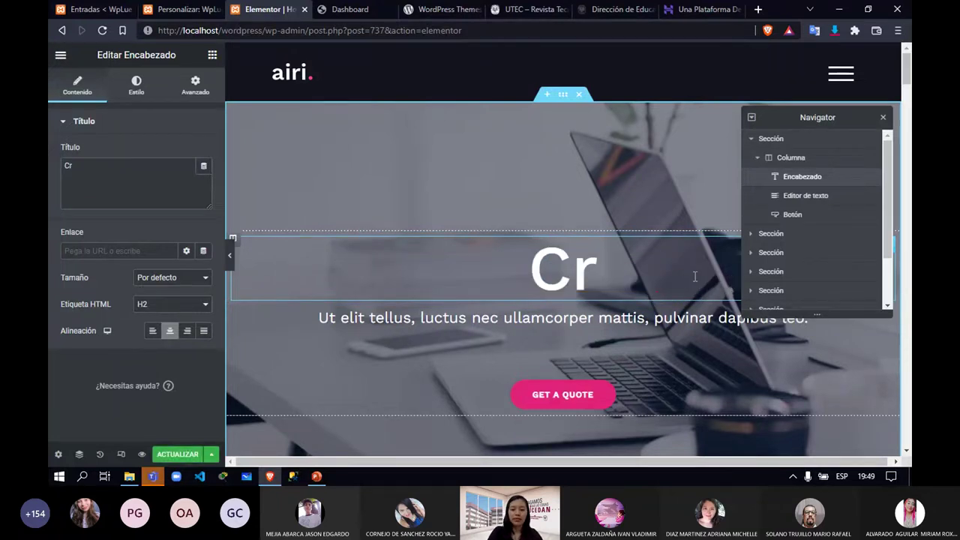
key("BackSpace")
key("BackSpace")
type("Seminario Utec")
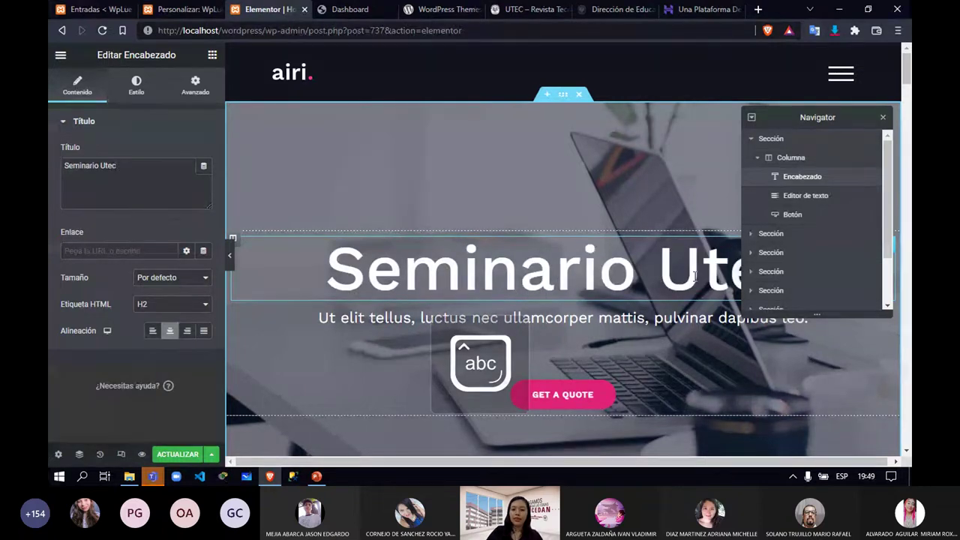
- Replace the placeholder paragraph under the main heading with "Seminario web impartido por la Utec"
left_click(493, 319)
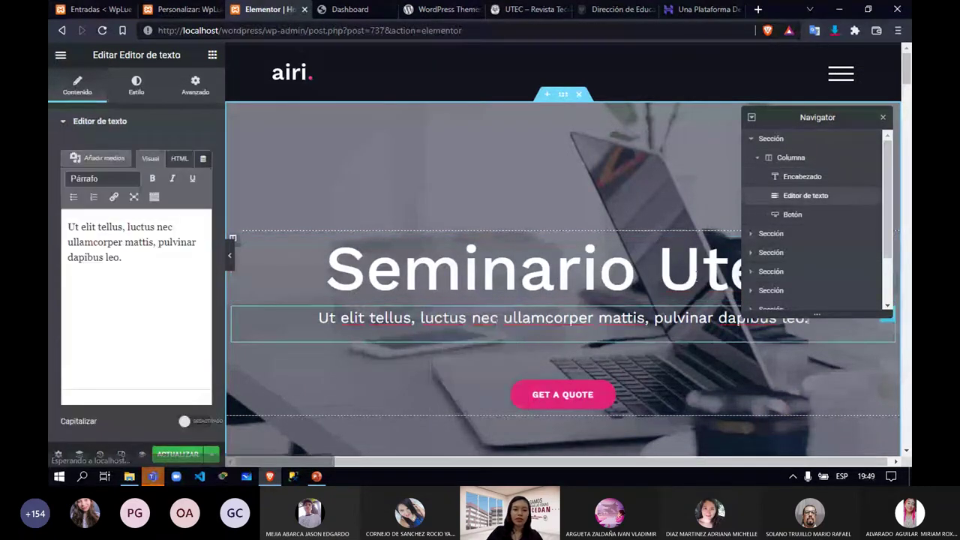
left_click_drag(132, 262, 49, 207)
key("Caps_Lock")
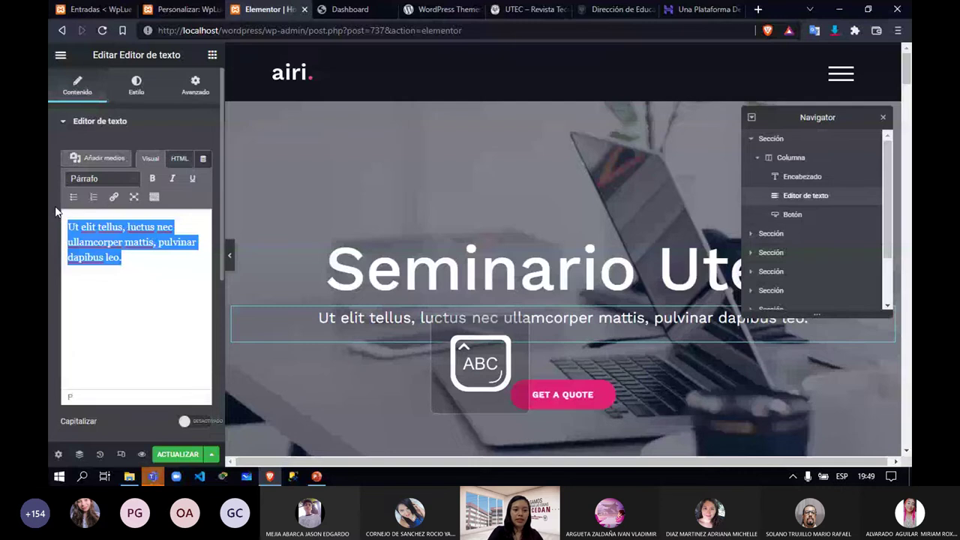
type("S")
key("Caps_Lock")
type("eminario web impartido por la")
key("Caps_Lock")
type("U")
key("Caps_Lock")
type("tec")
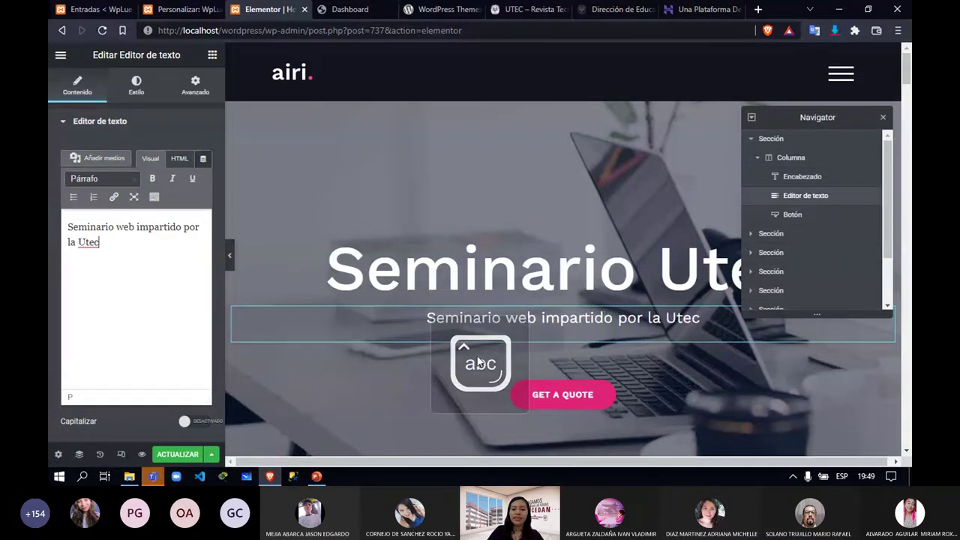
- Examine the settings of the "Get a quote" button and "A Digital Agency" heading, and the page sections down to "Our services"
left_click(557, 401)
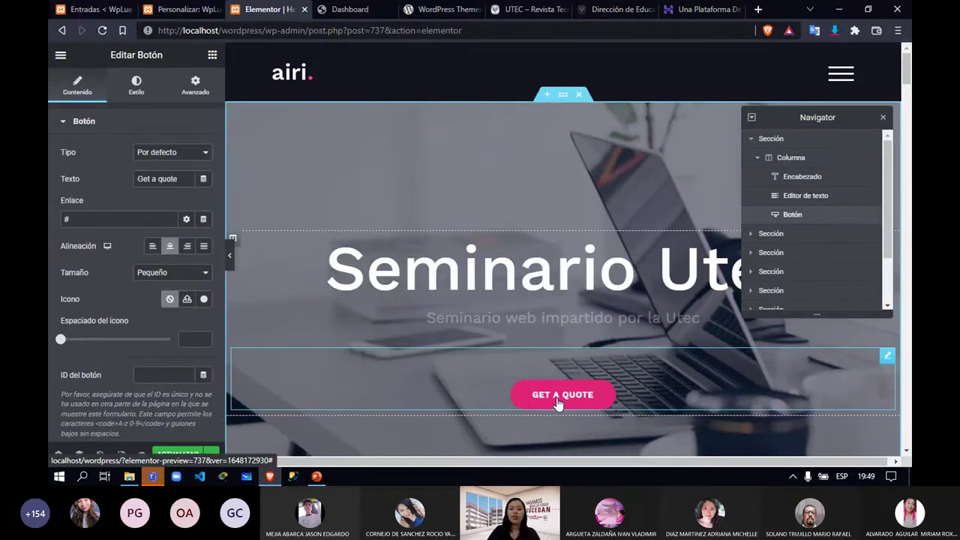
scroll(558, 404, "down", 3)
left_click(418, 391)
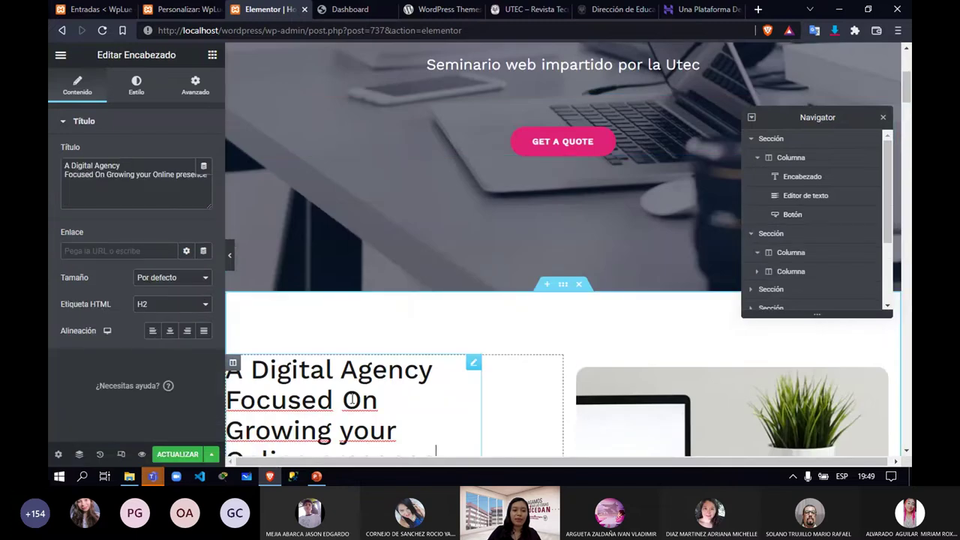
scroll(352, 400, "down", 5)
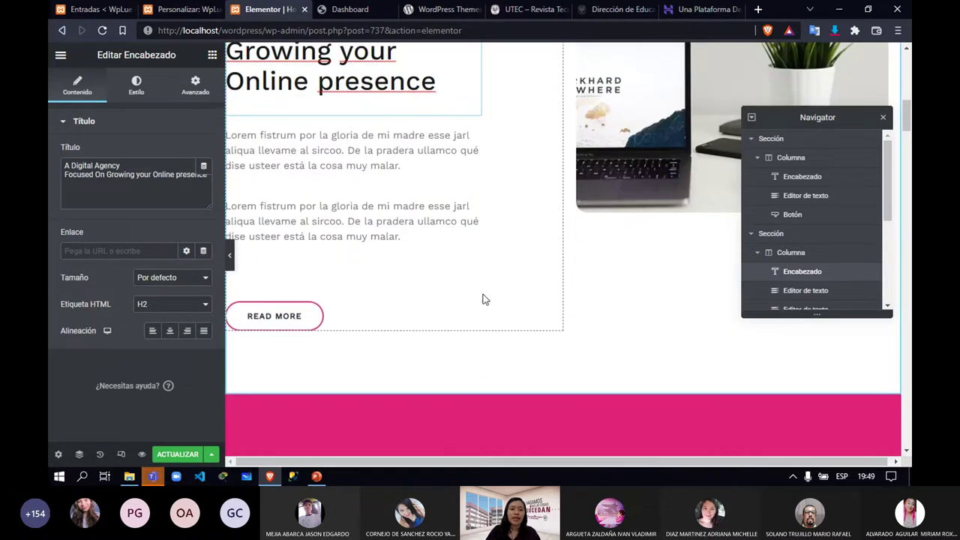
scroll(502, 285, "down", 3)
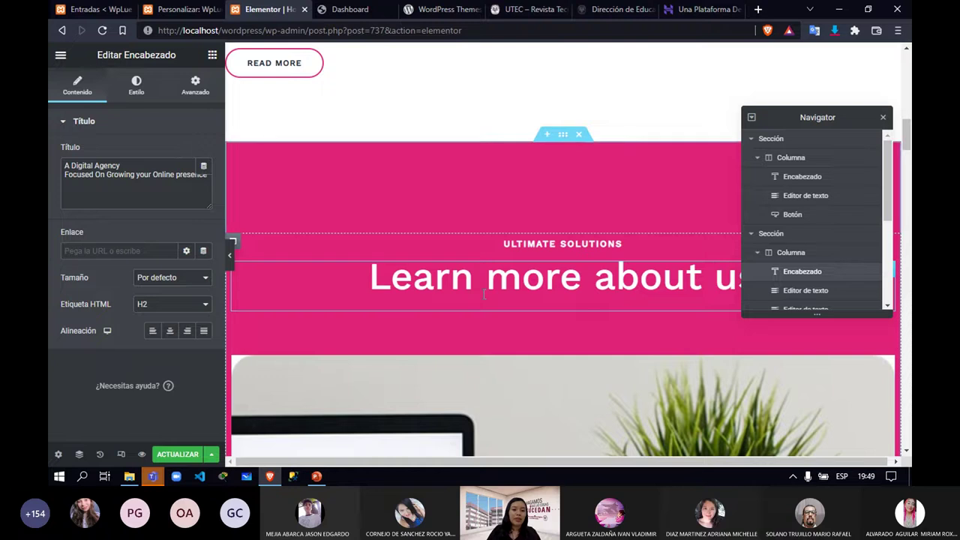
scroll(484, 294, "down", 2)
scroll(485, 300, "up", 2)
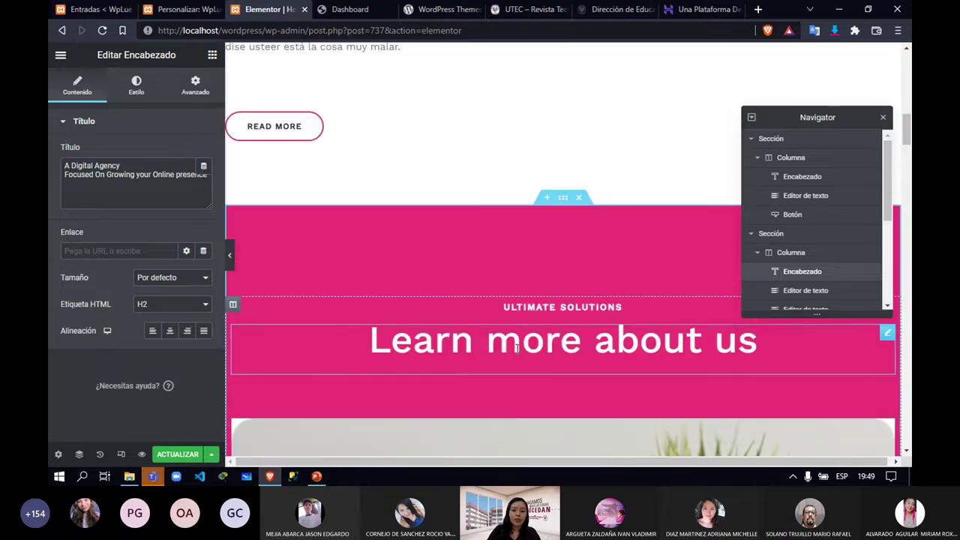
scroll(516, 347, "down", 10)
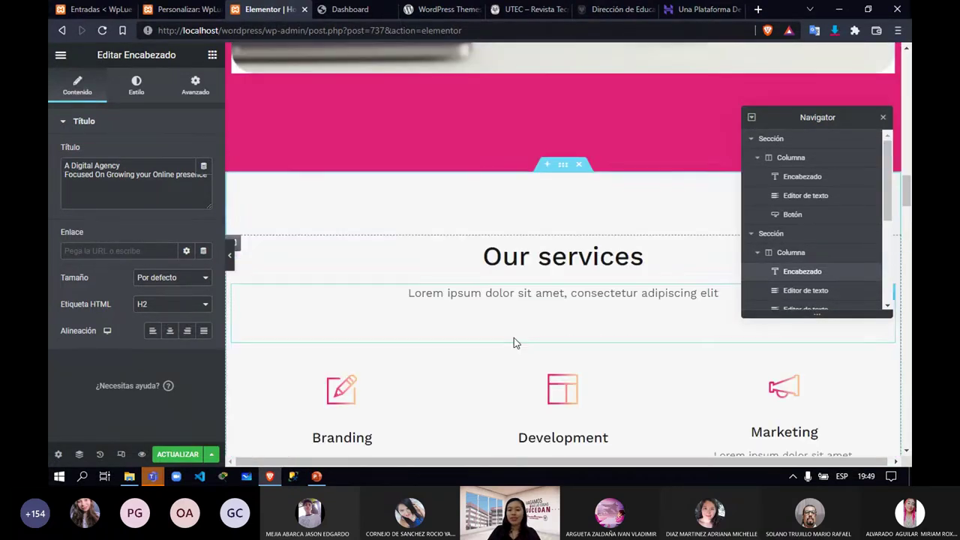
- Show the Elementor widgets available for adding to the page and close the Navigator
left_click(213, 55)
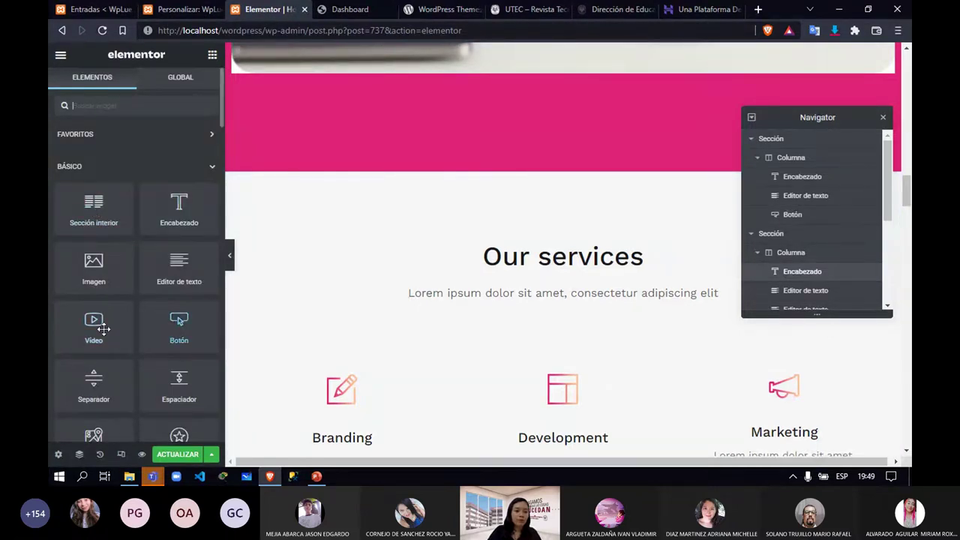
mouse_move(167, 210)
left_mouse_down()
mouse_move(350, 221)
mouse_move(172, 201)
left_mouse_up()
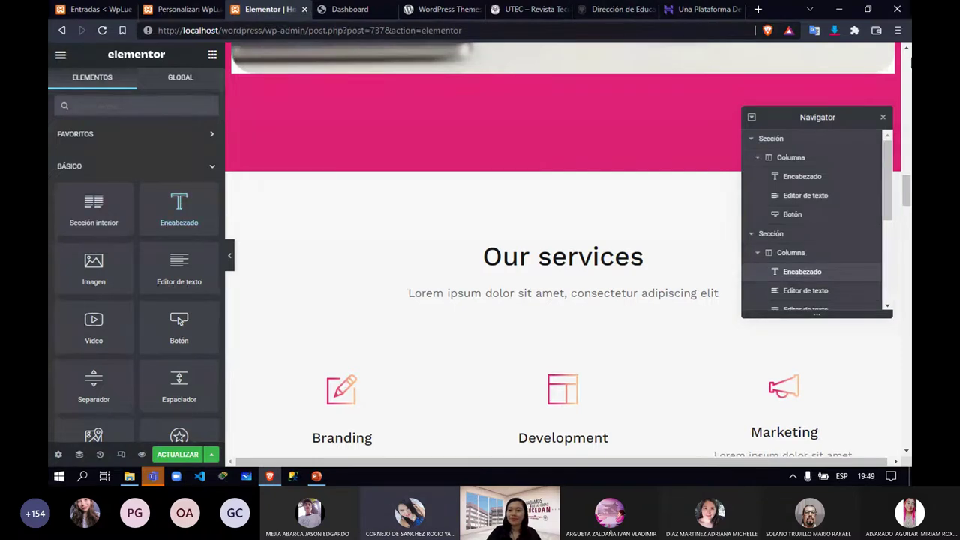
left_click(881, 119)
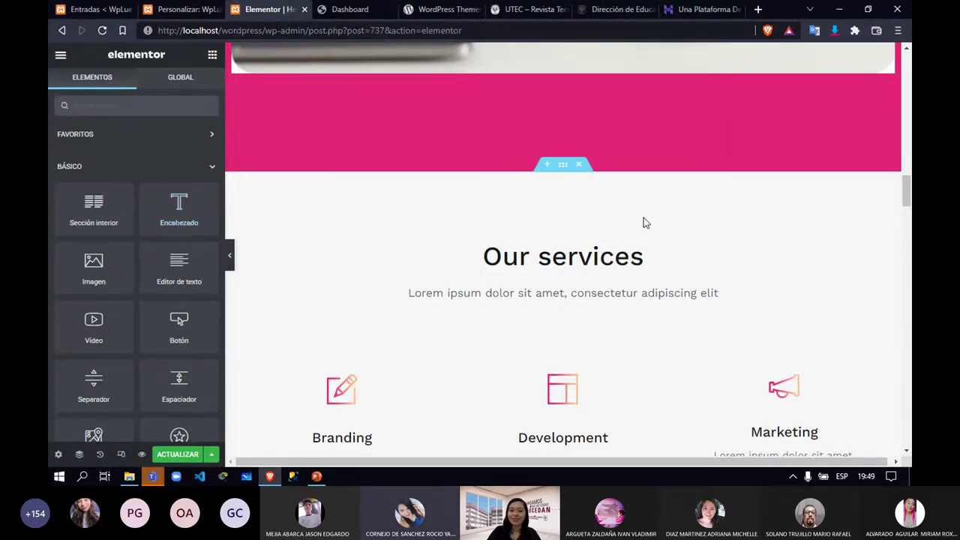